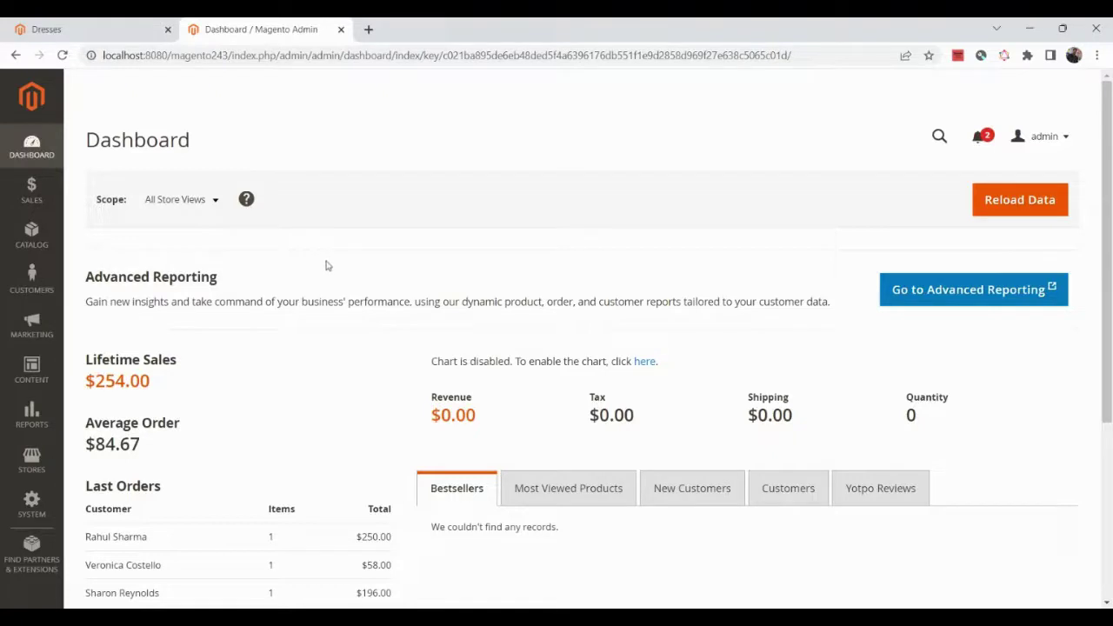
Open the store configuration's Content Management settings and review the WYSIWYG and Page Builder options.
click(28, 475)
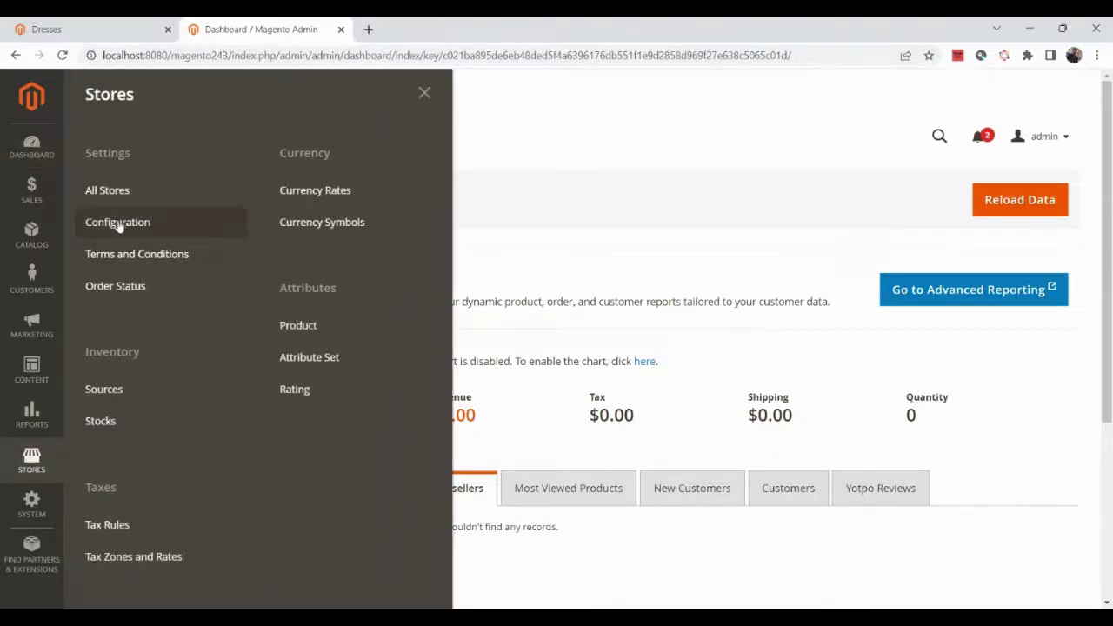
click(120, 225)
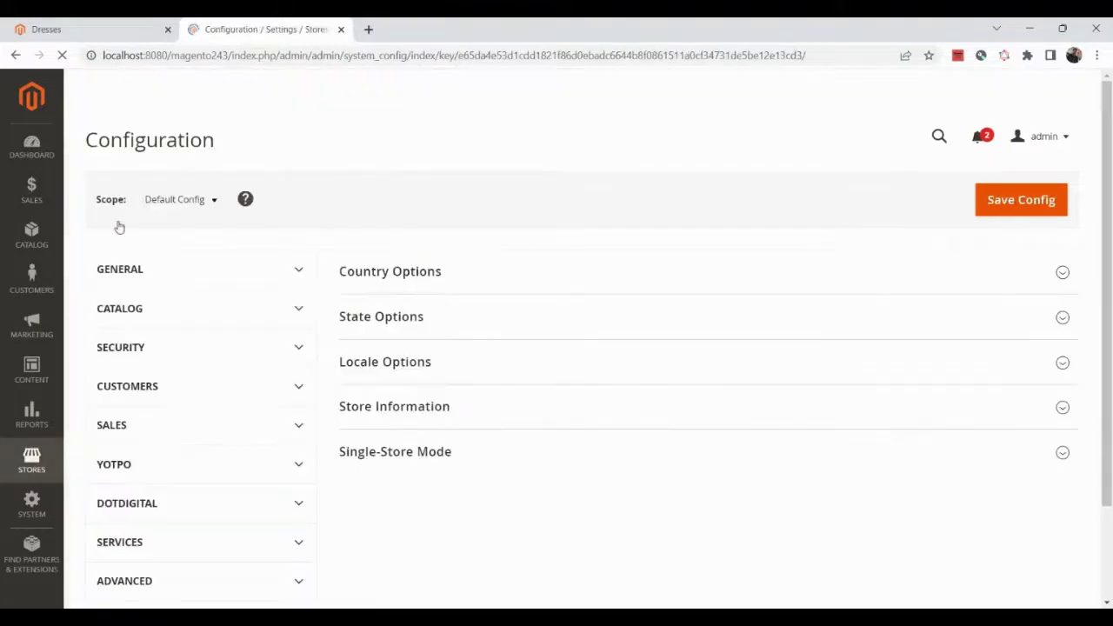
scroll(162, 457, down, 1)
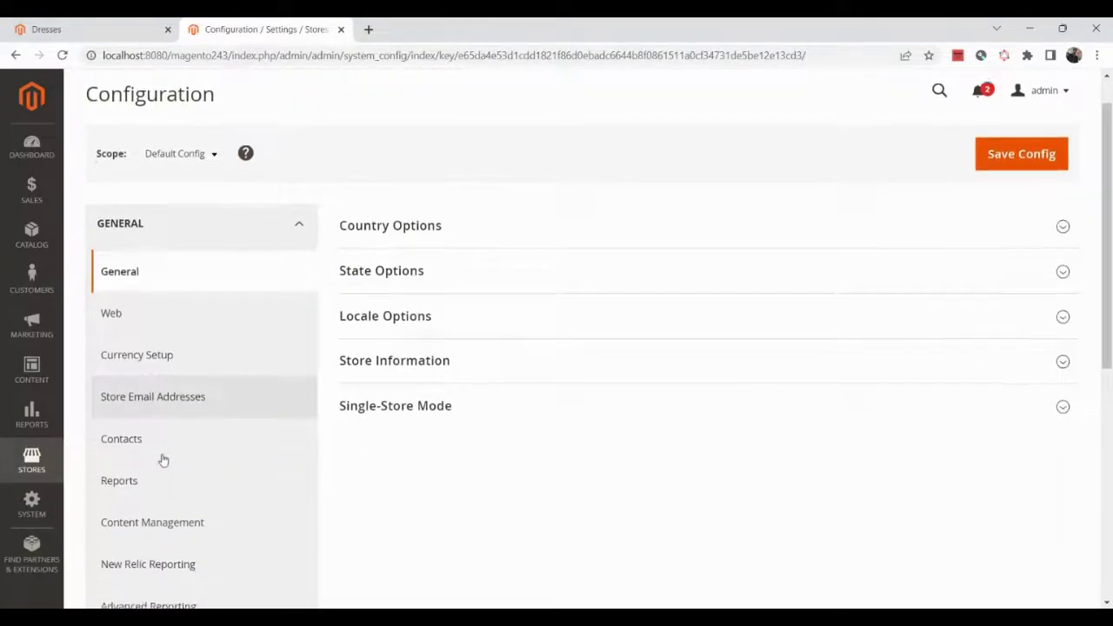
scroll(182, 440, down, 3)
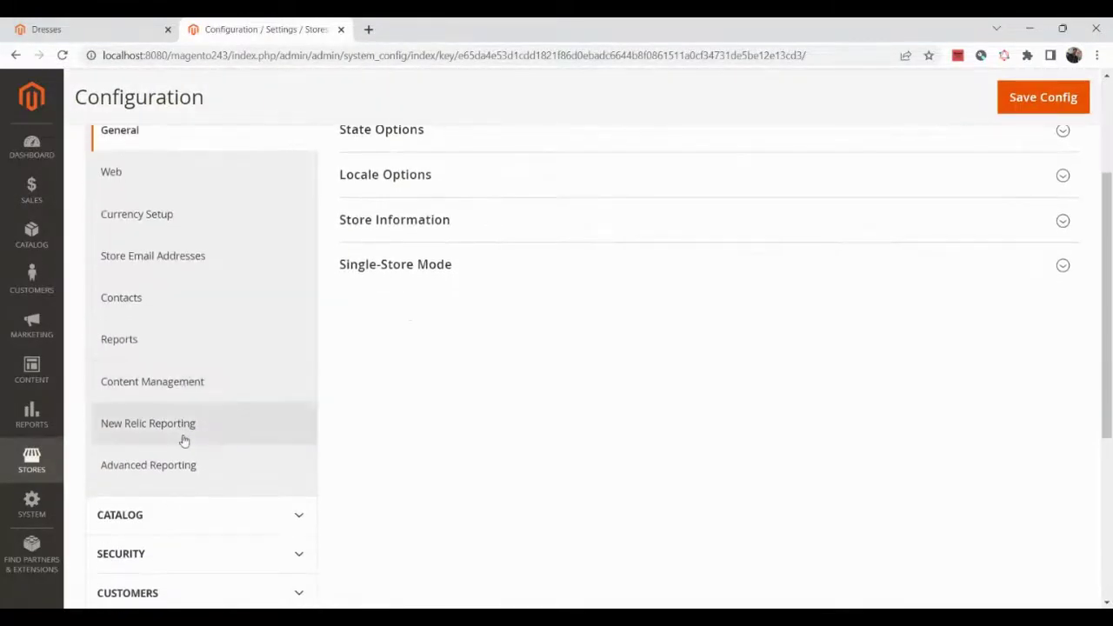
click(131, 386)
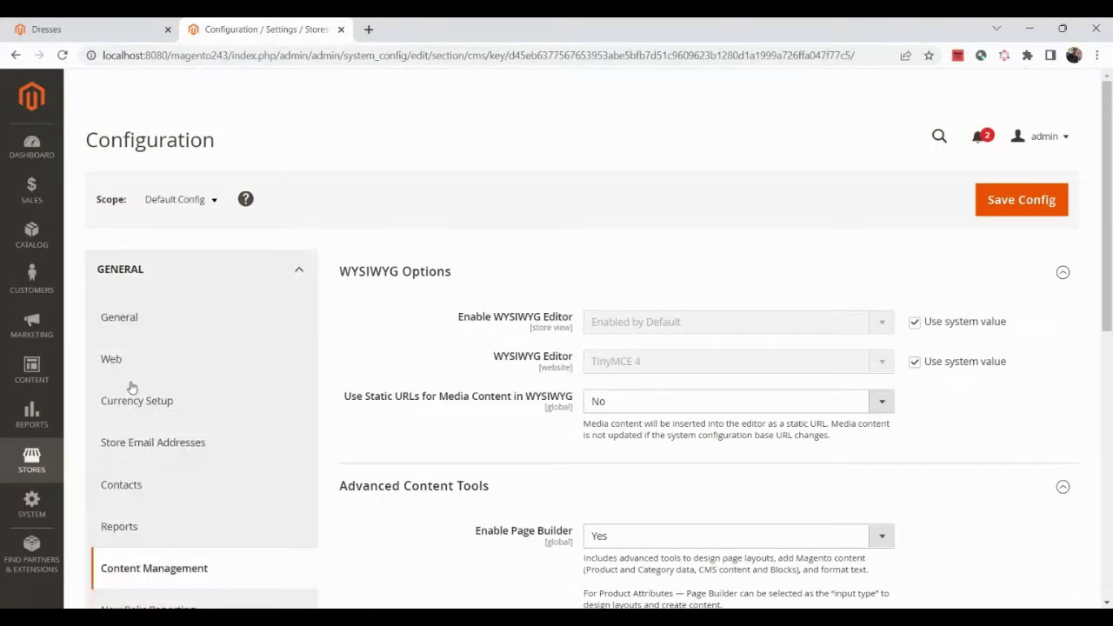
scroll(539, 375, down, 3)
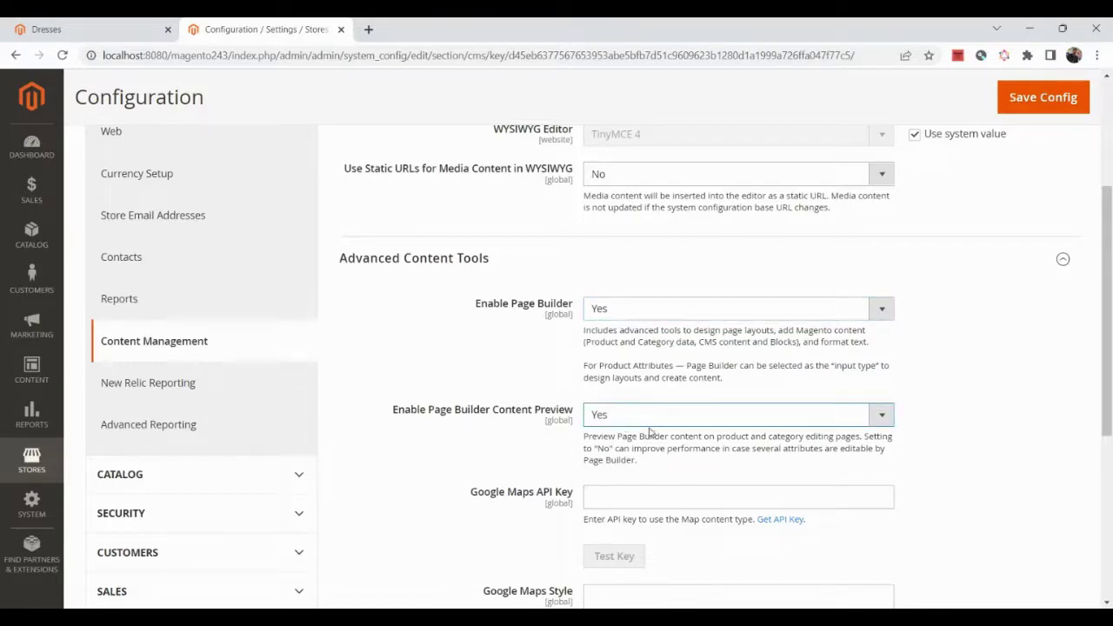
scroll(650, 433, up, 2)
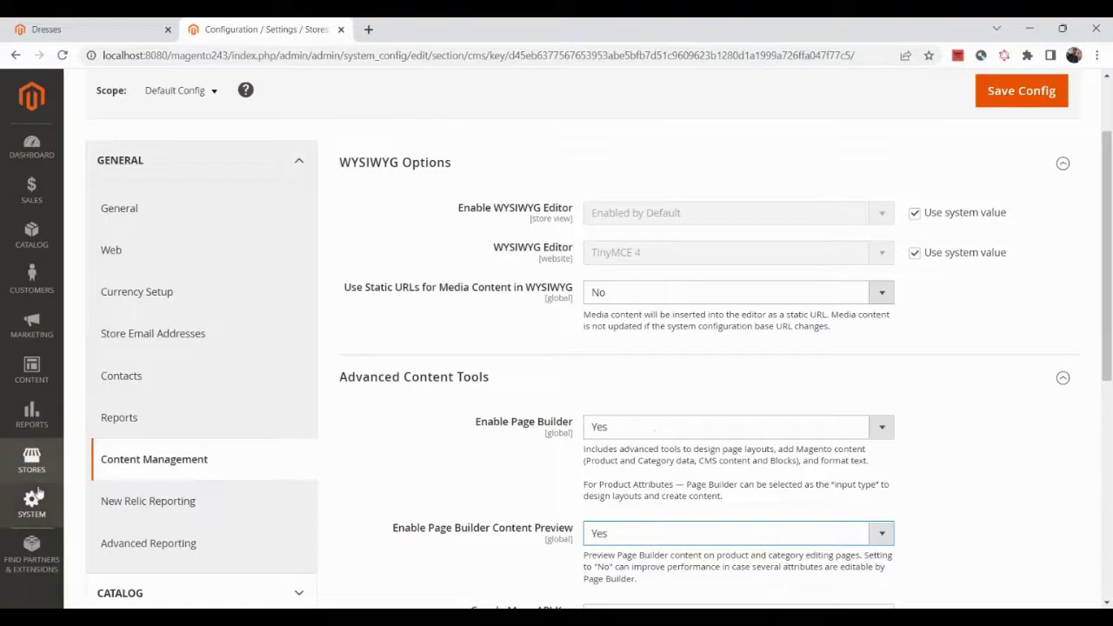
Open the list of content blocks and start a new block.
click(31, 374)
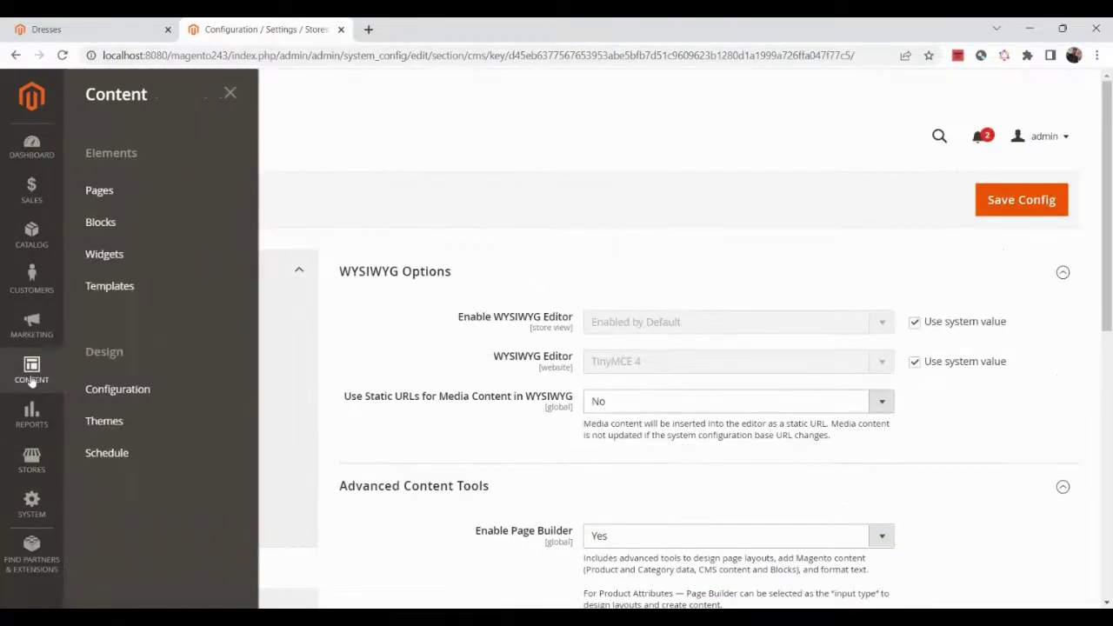
click(100, 224)
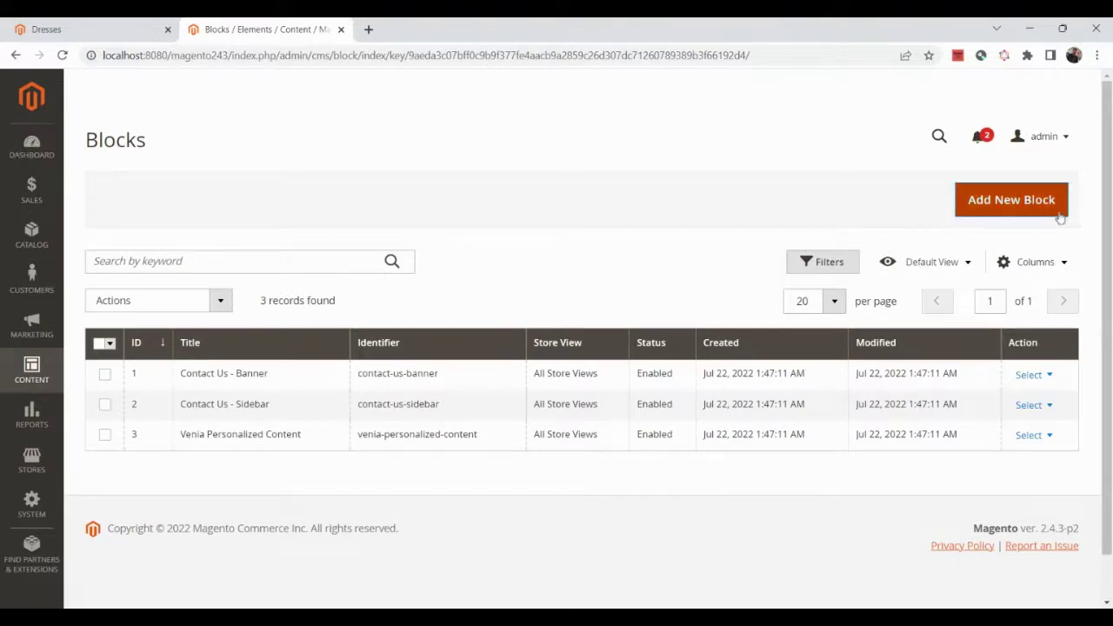
click(1007, 202)
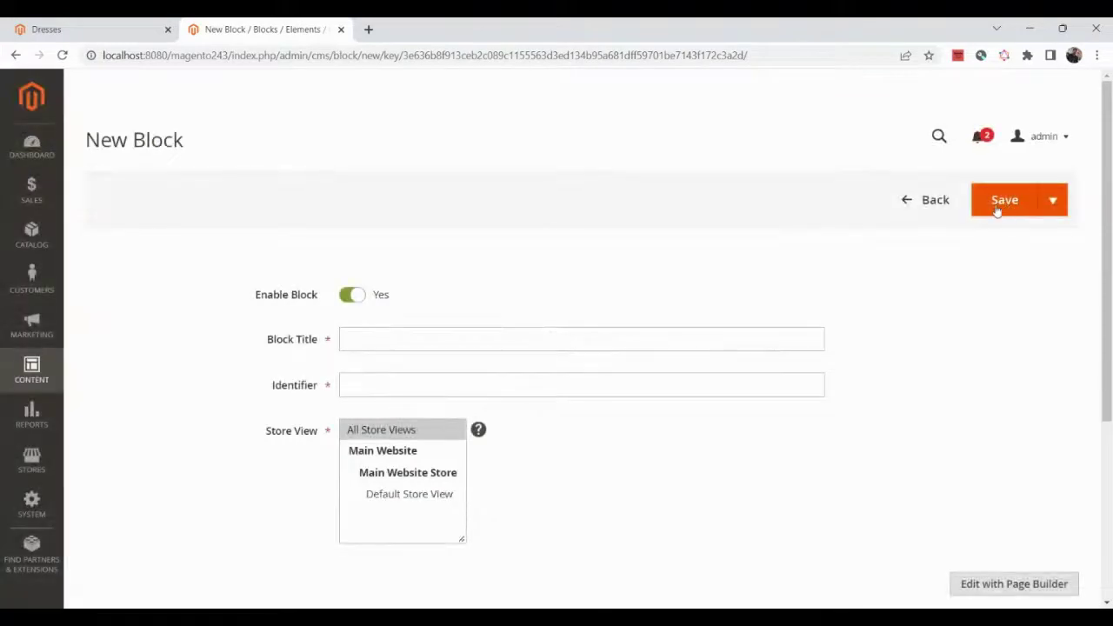
Title the block "New Collection Slider" and set its identifier to new_collection_slider.
scroll(413, 345, down, 1)
click(367, 268)
click(366, 267)
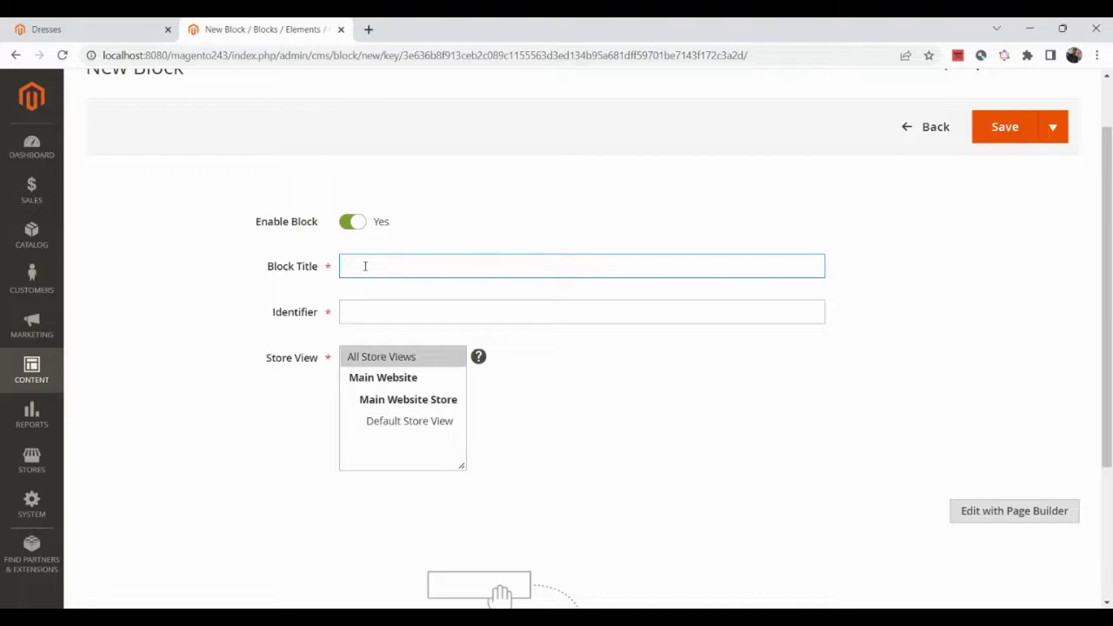
text(new)
key(BackSpace)
key(BackSpace)
text(New Collection Slider)
click(363, 314)
text(new_collection_slider)
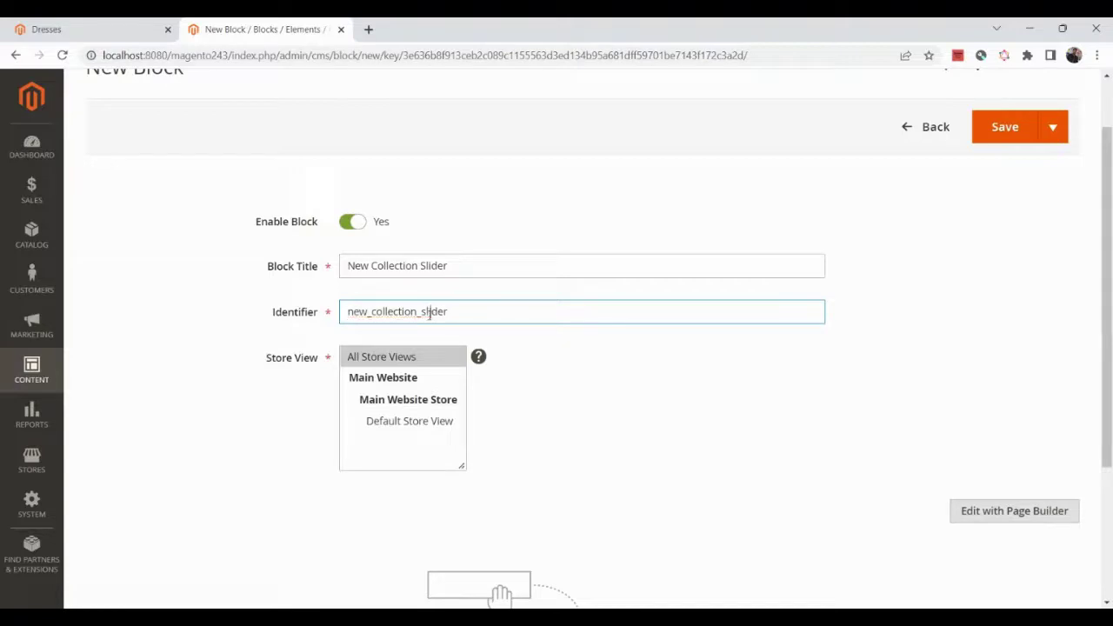
Open the block's content in Page Builder and expand the Elements, Media and Add Content groups.
scroll(538, 392, down, 1)
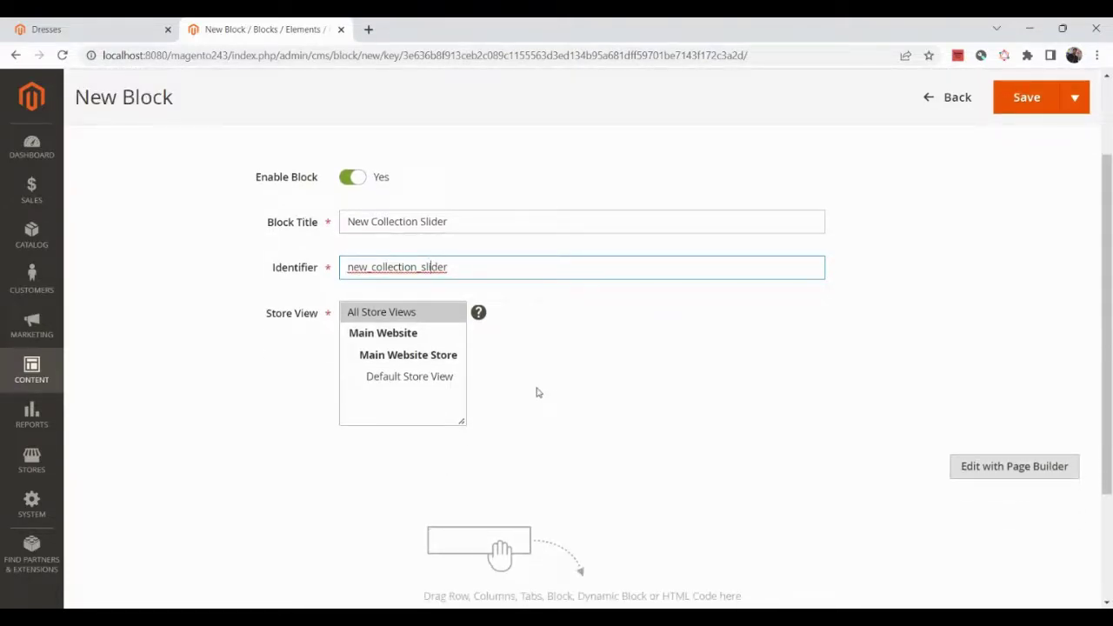
scroll(647, 428, down, 1)
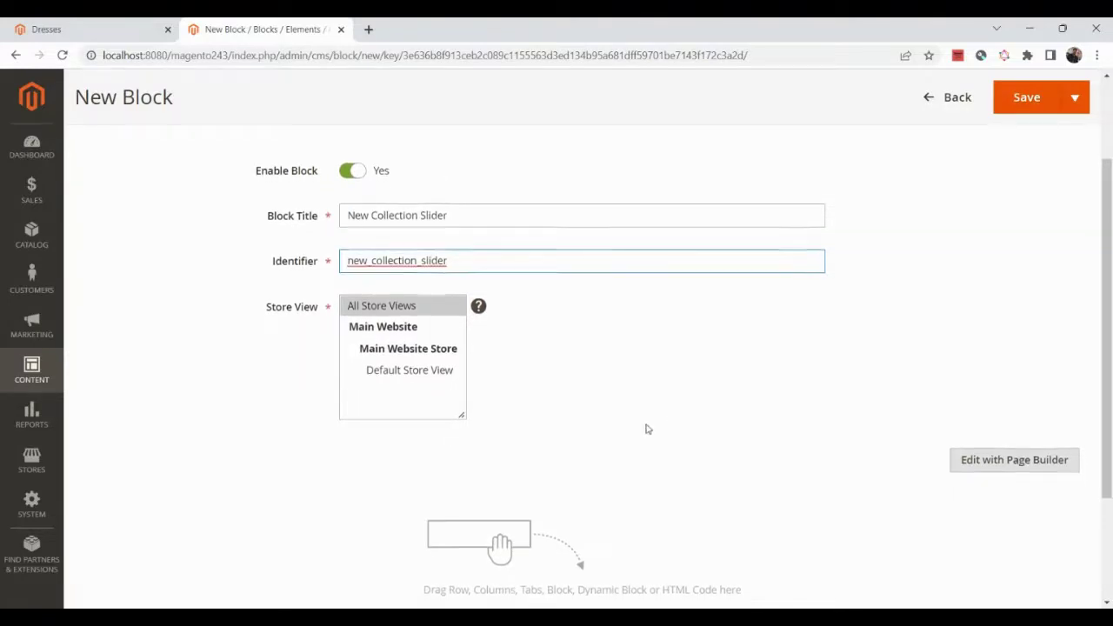
scroll(646, 429, down, 2)
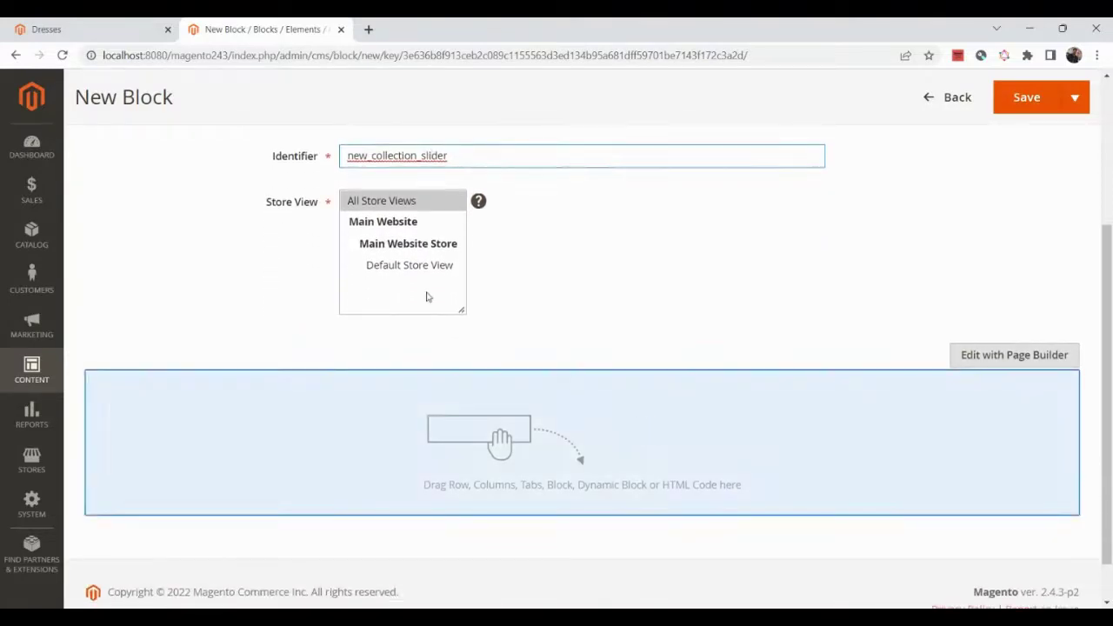
scroll(775, 338, down, 1)
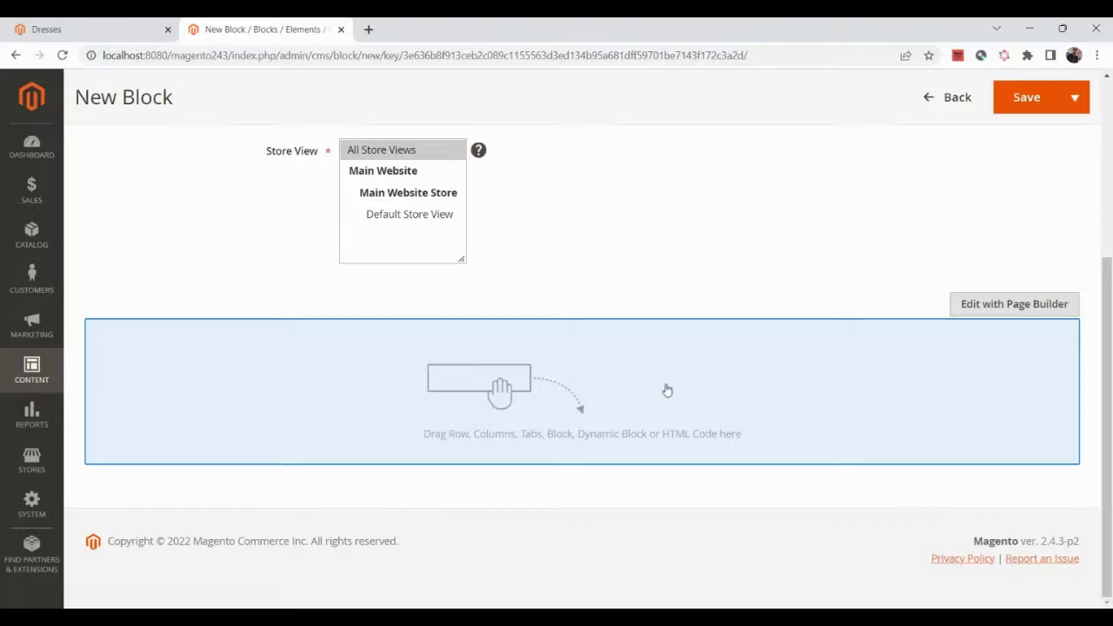
click(992, 306)
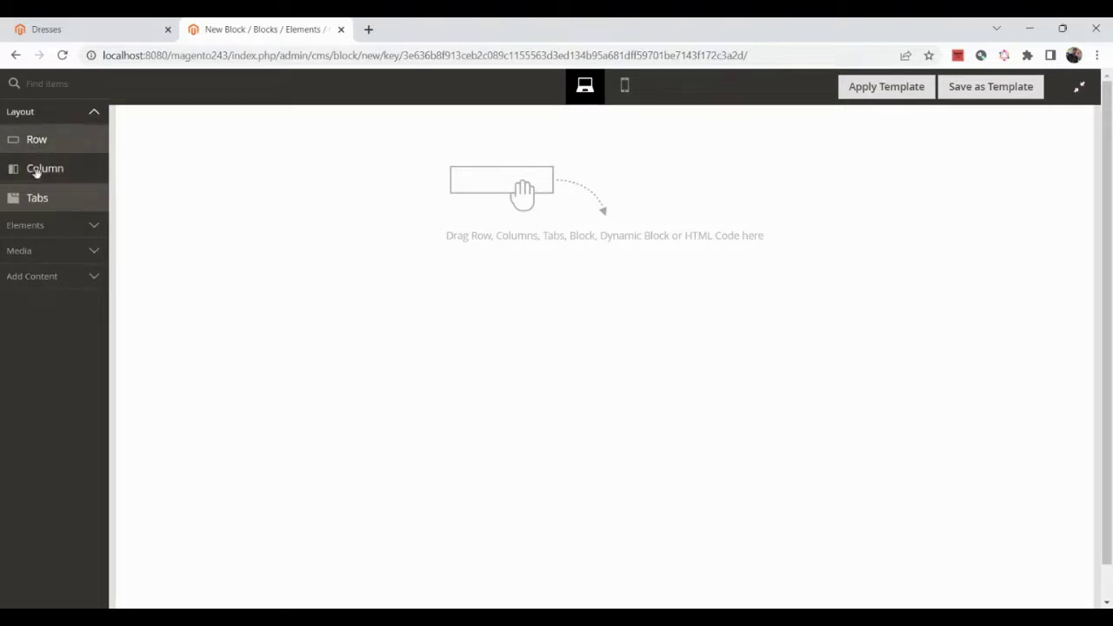
click(96, 229)
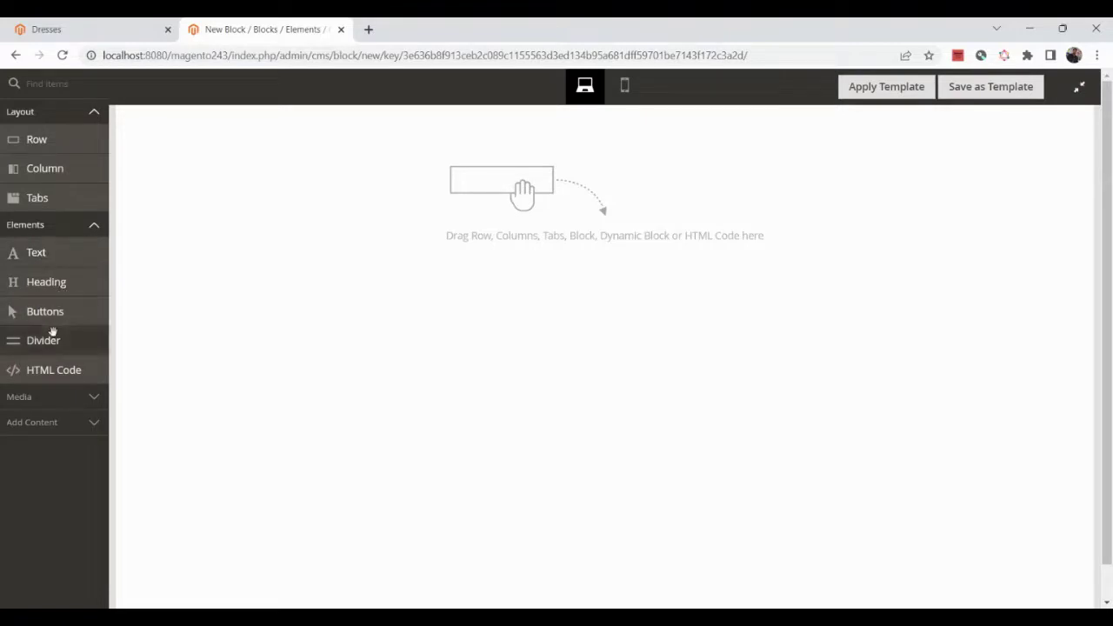
click(46, 403)
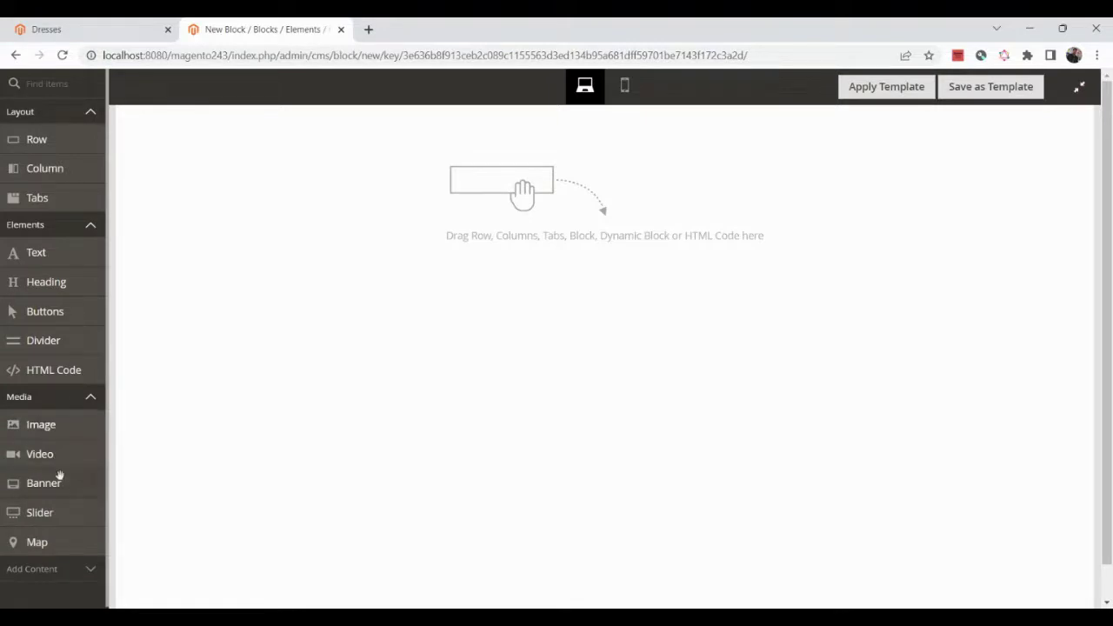
scroll(53, 542, down, 1)
click(68, 572)
scroll(68, 571, down, 2)
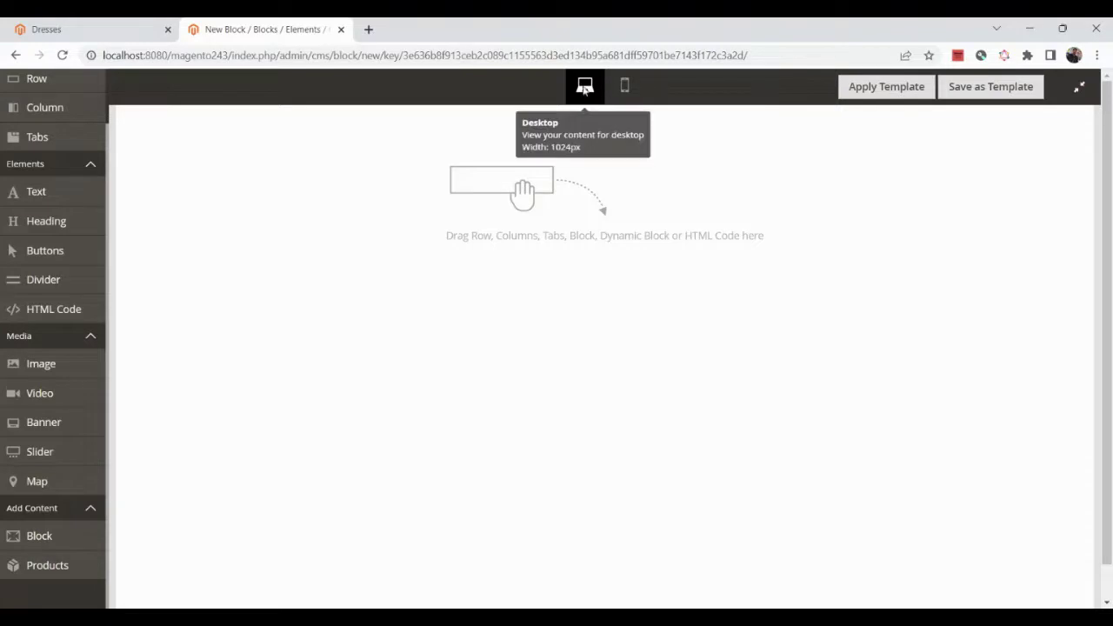
Preview the empty stage in the mobile view, check the templates available to apply, and return to the desktop view.
click(627, 86)
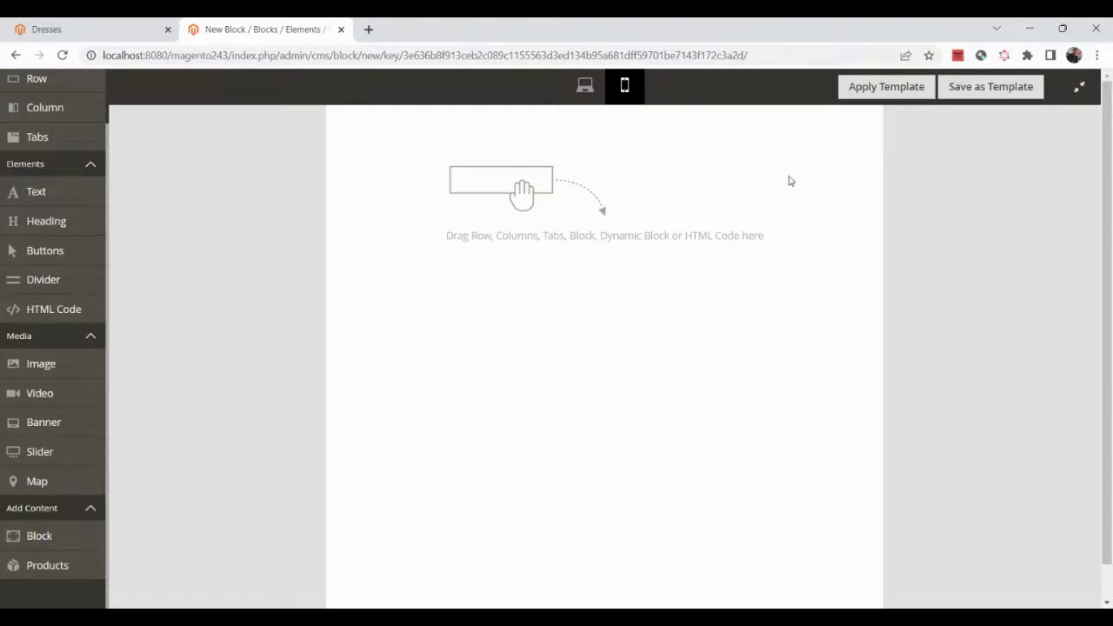
click(867, 91)
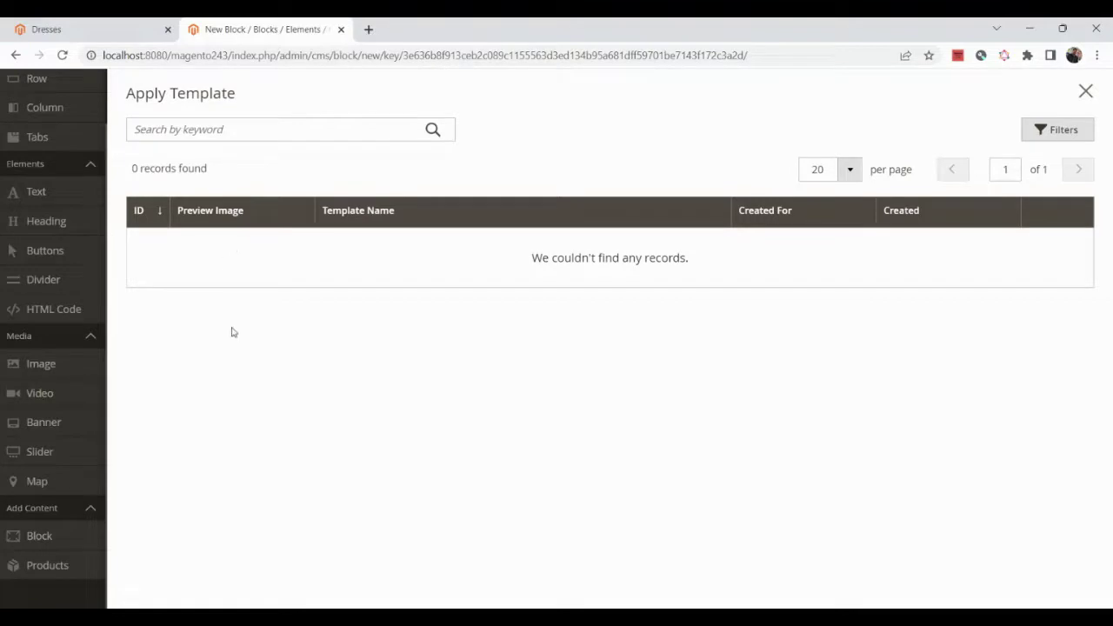
click(1086, 94)
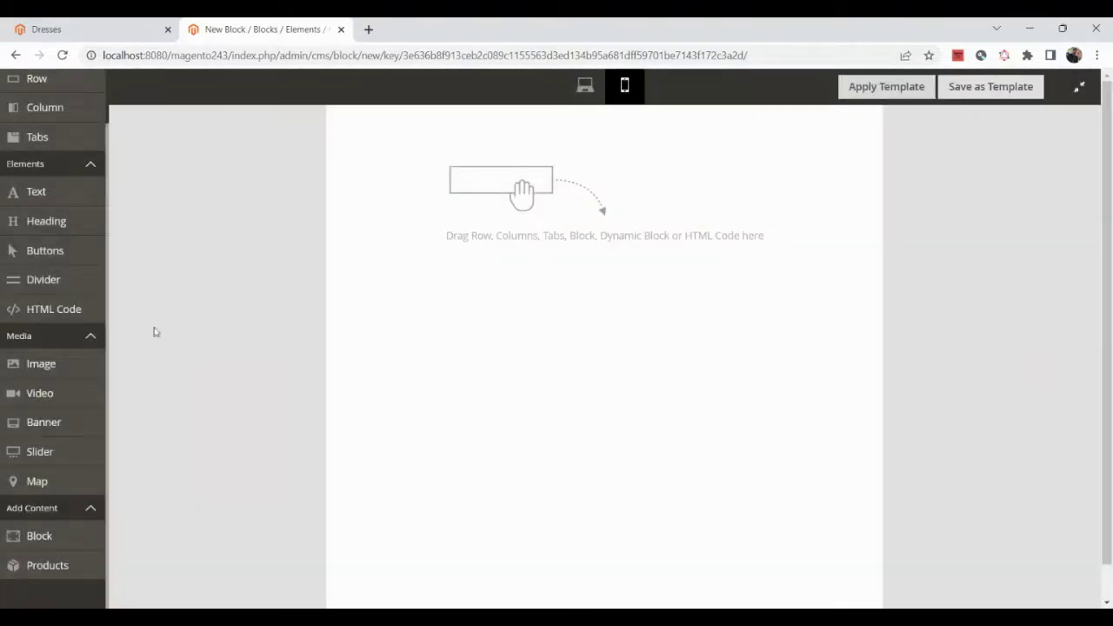
click(584, 85)
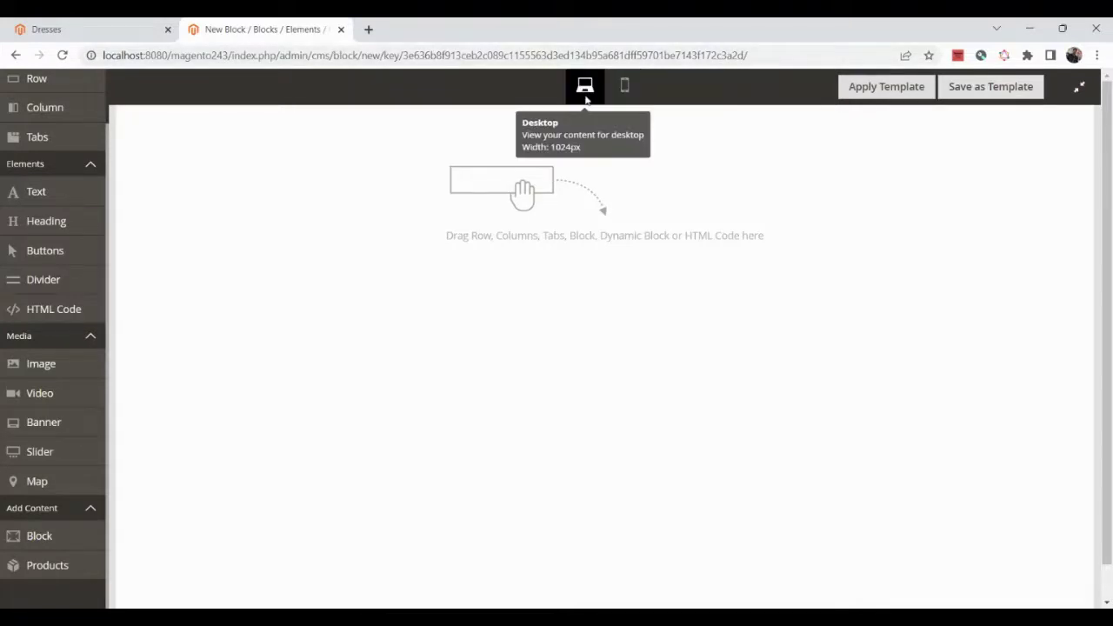
Add a row to the empty Page Builder stage, then hide the row and show it again.
scroll(64, 210, up, 2)
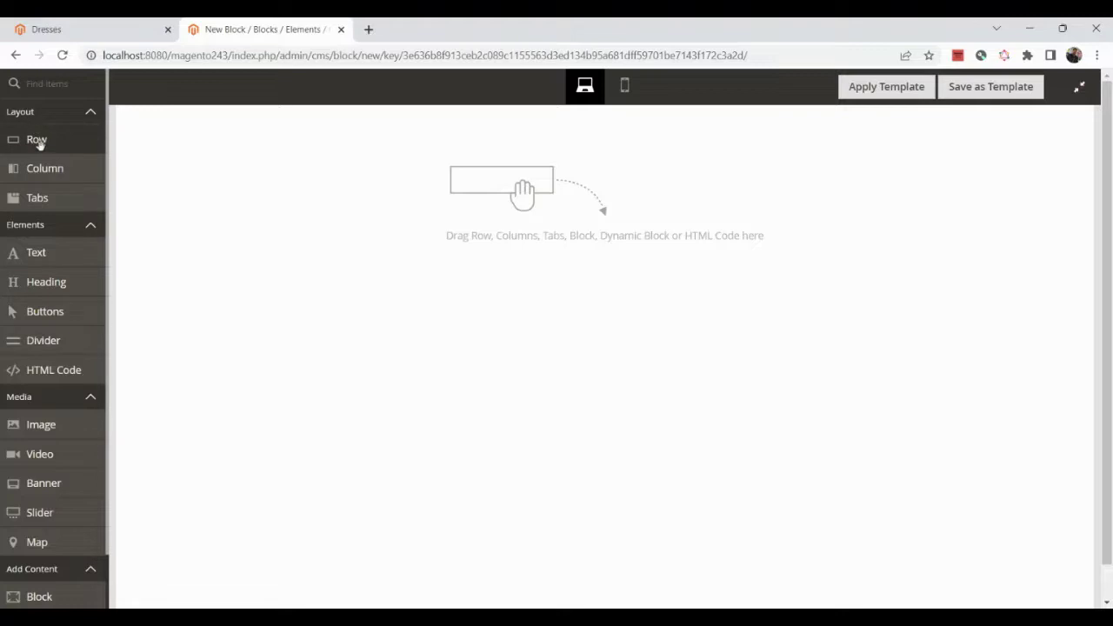
drag(23, 147, 538, 218)
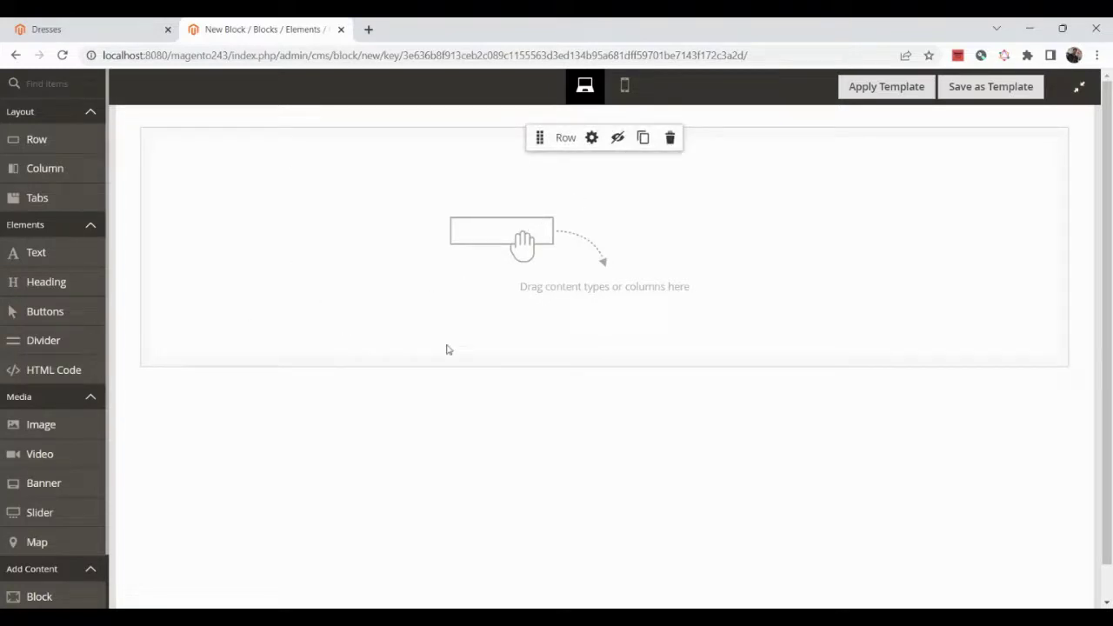
click(618, 139)
click(618, 139)
mouse_move(540, 141)
mouse_down()
mouse_move(539, 184)
mouse_move(544, 140)
mouse_up()
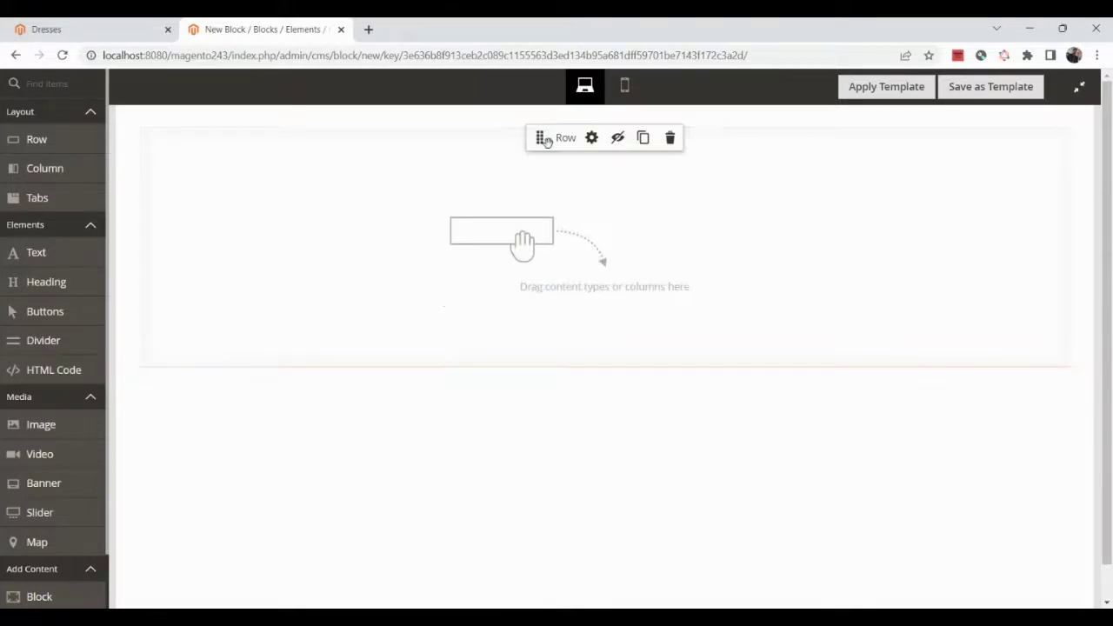
Open the row's settings and review its appearance, background, parallax and advanced options, including margins and padding.
click(592, 139)
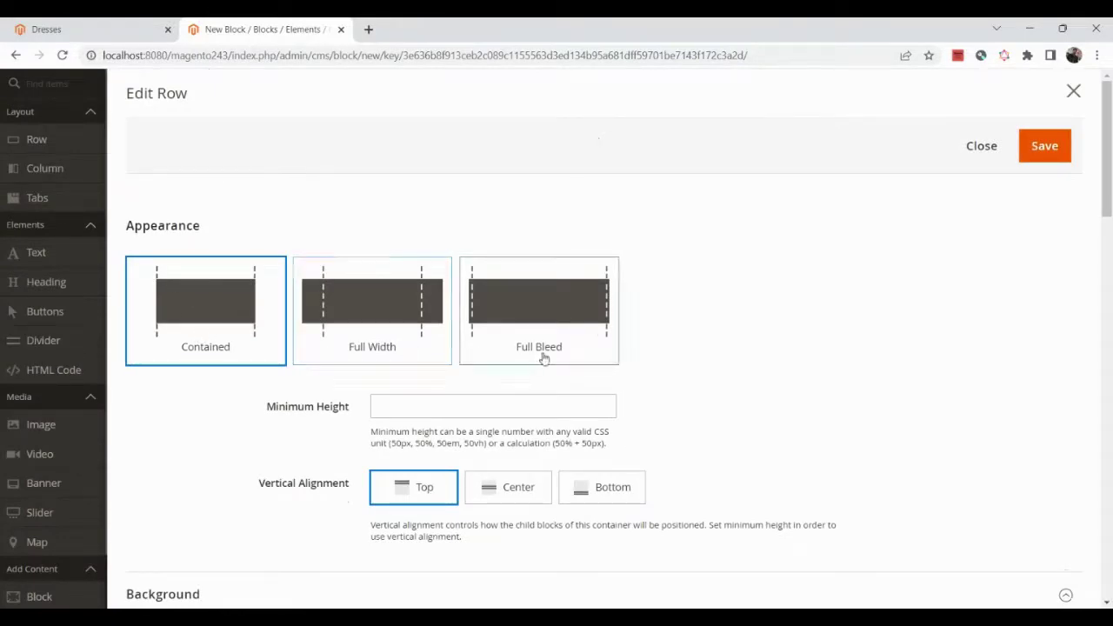
scroll(803, 412, down, 2)
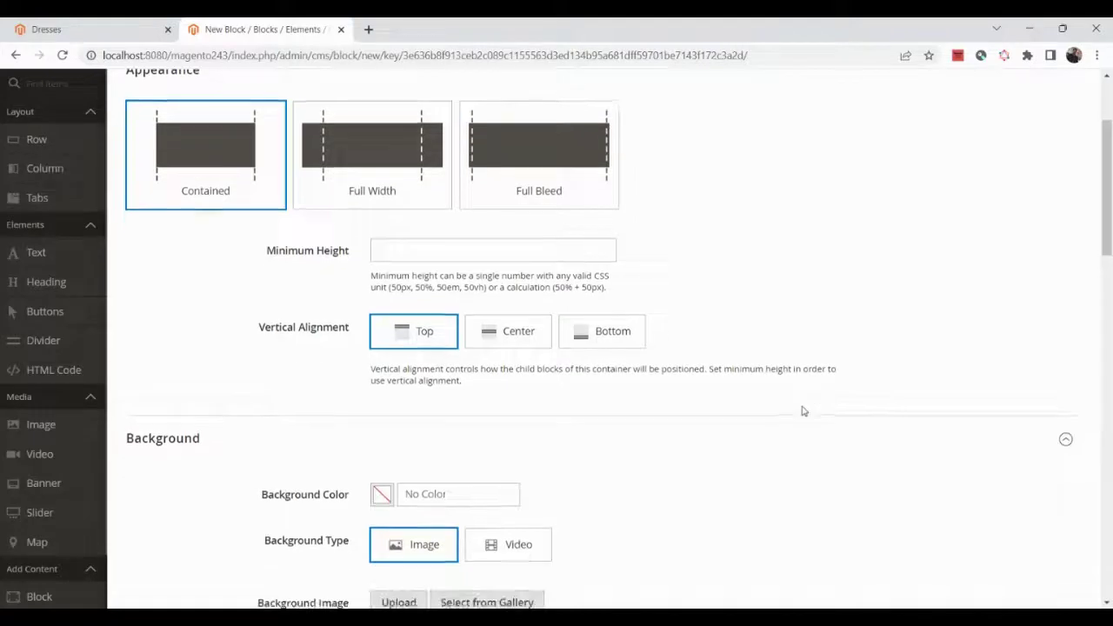
scroll(329, 375, down, 2)
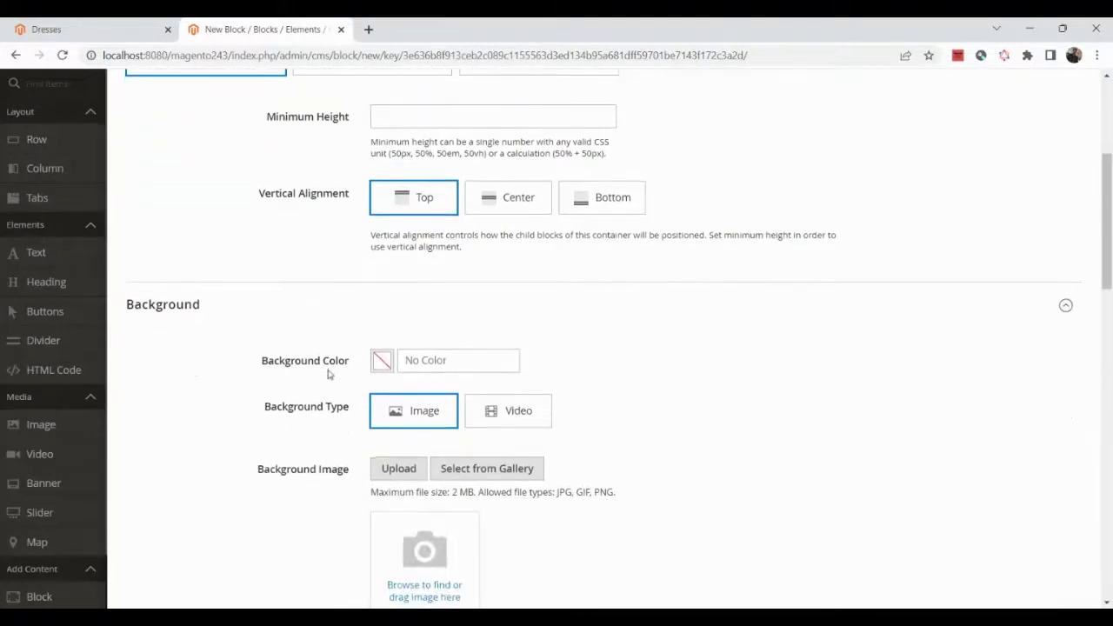
scroll(283, 442, down, 4)
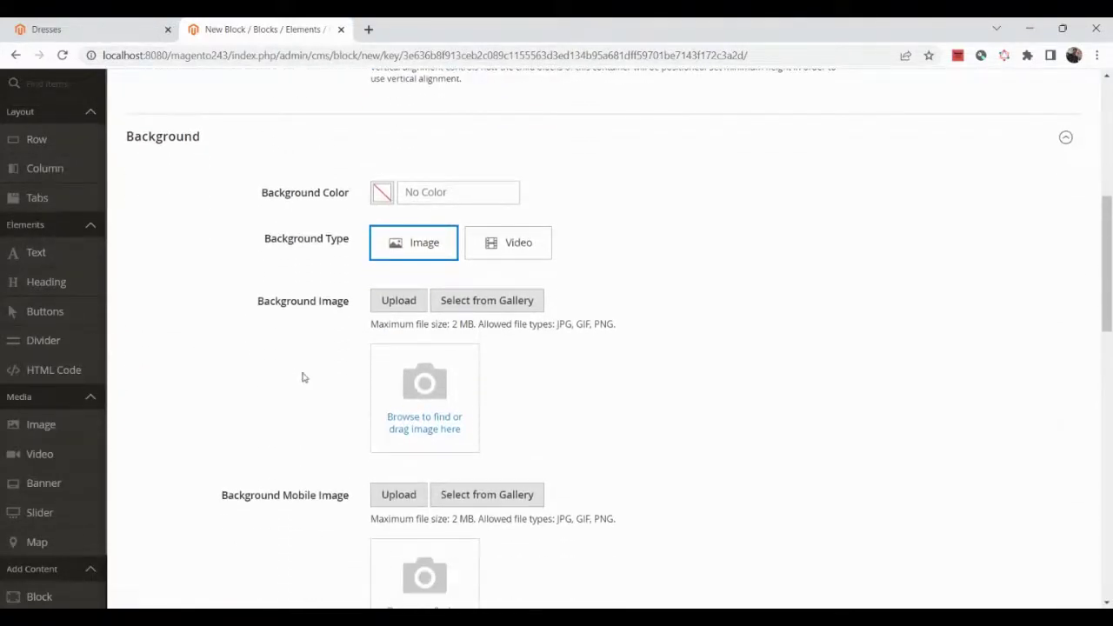
scroll(303, 376, down, 2)
scroll(280, 327, down, 4)
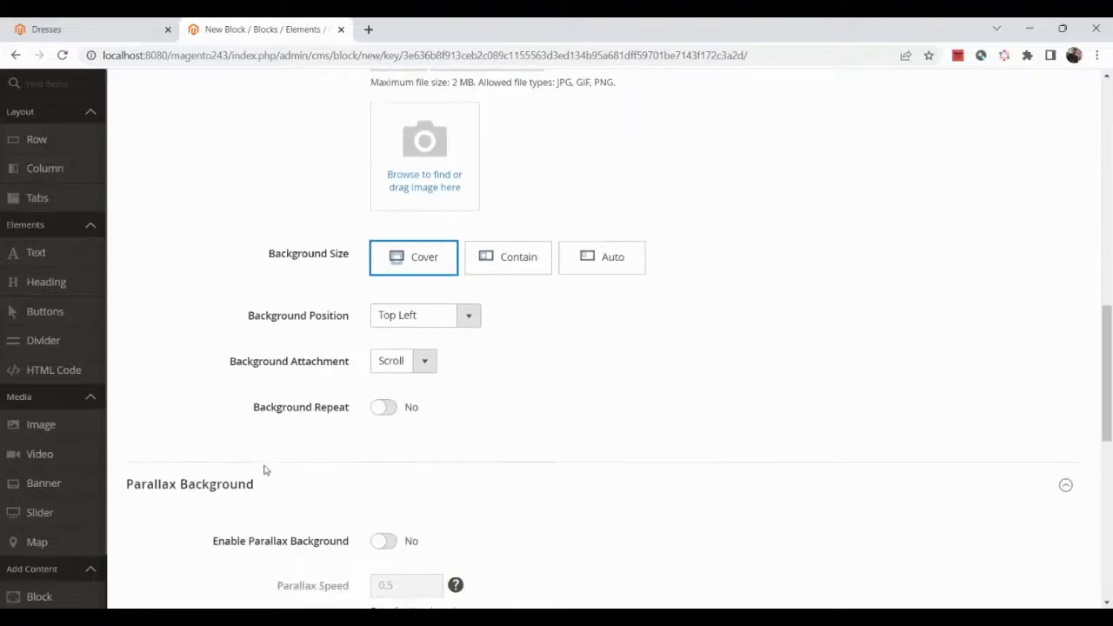
scroll(244, 476, down, 5)
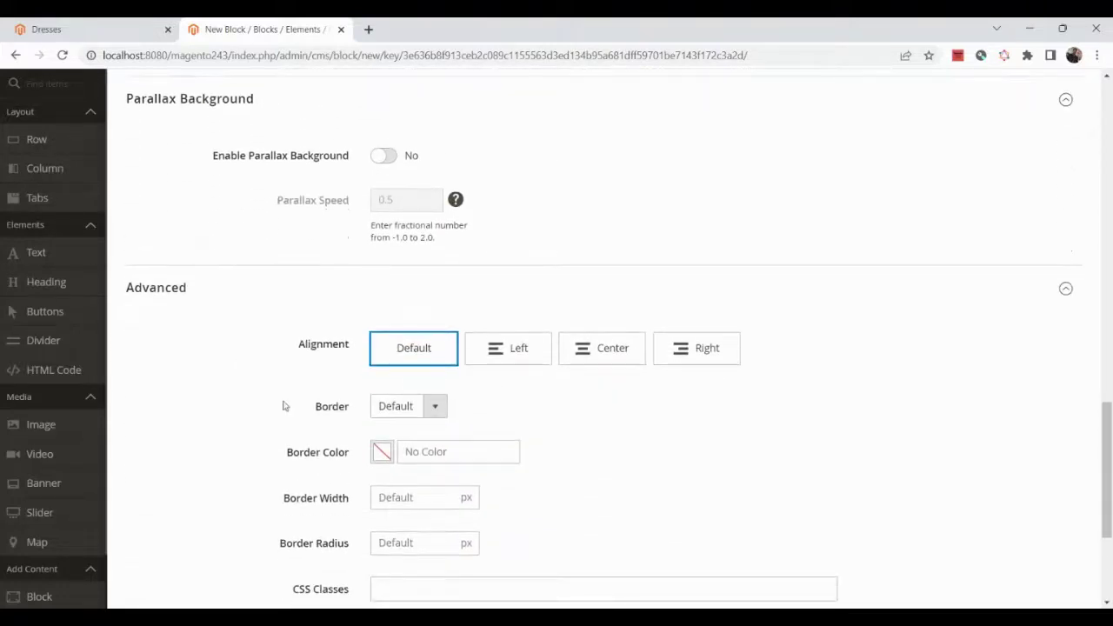
scroll(273, 512, down, 3)
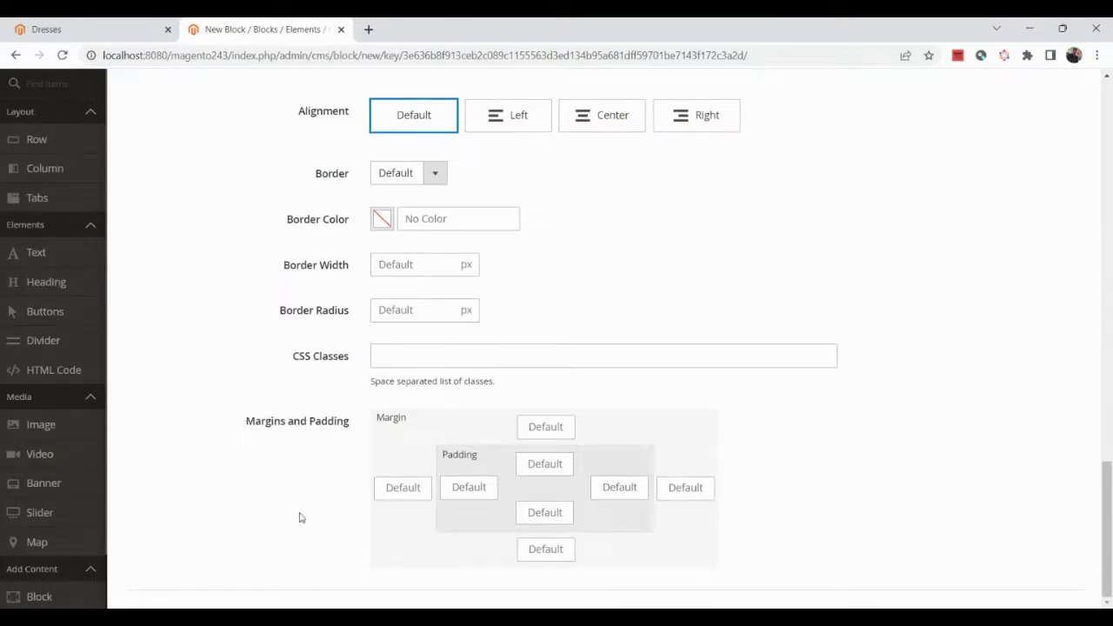
scroll(739, 483, up, 15)
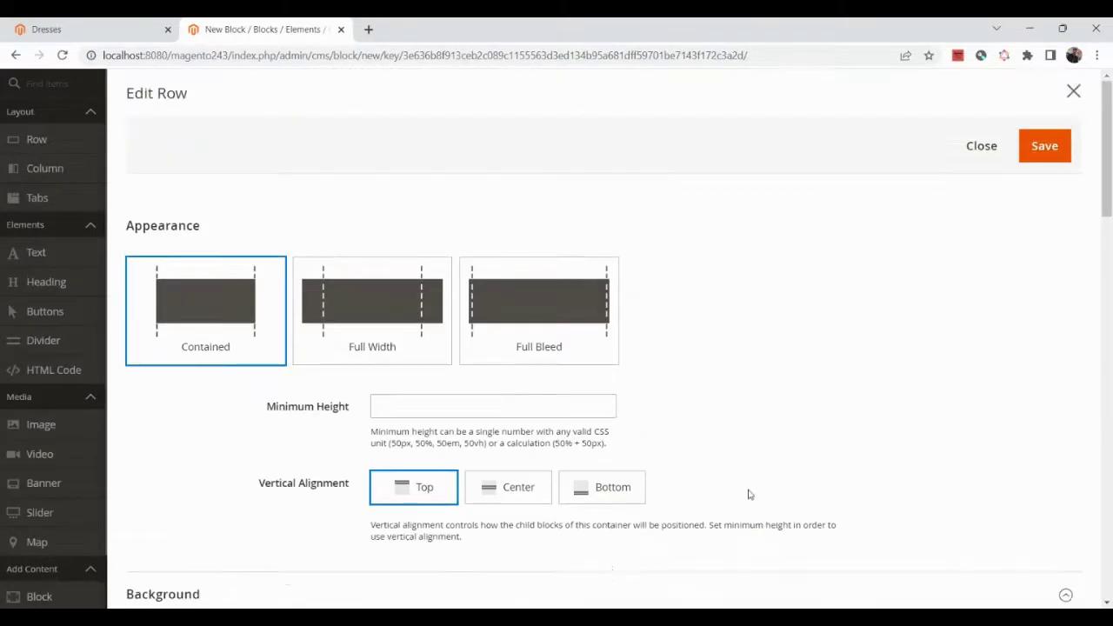
Close the row's settings without saving and add a Products content type inside the row.
click(982, 148)
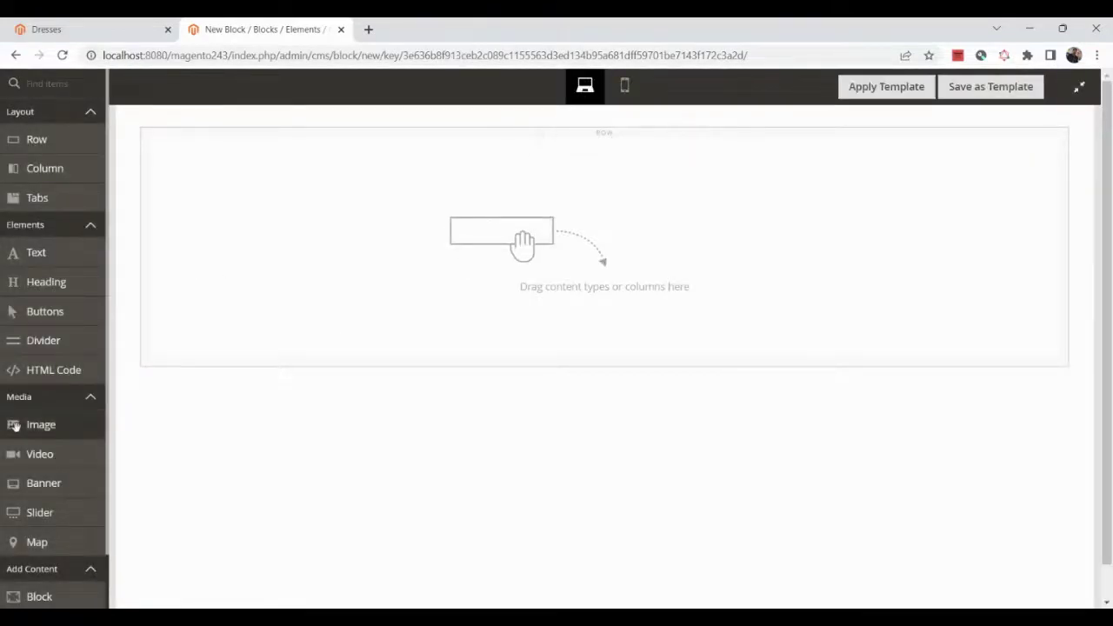
scroll(14, 482, down, 1)
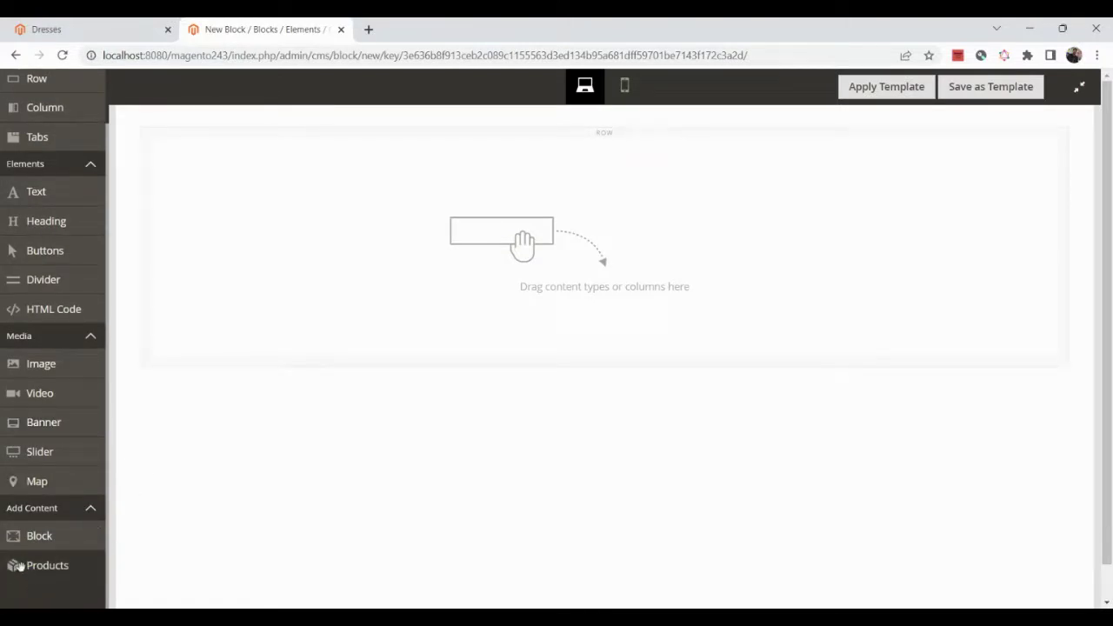
drag(30, 565, 524, 200)
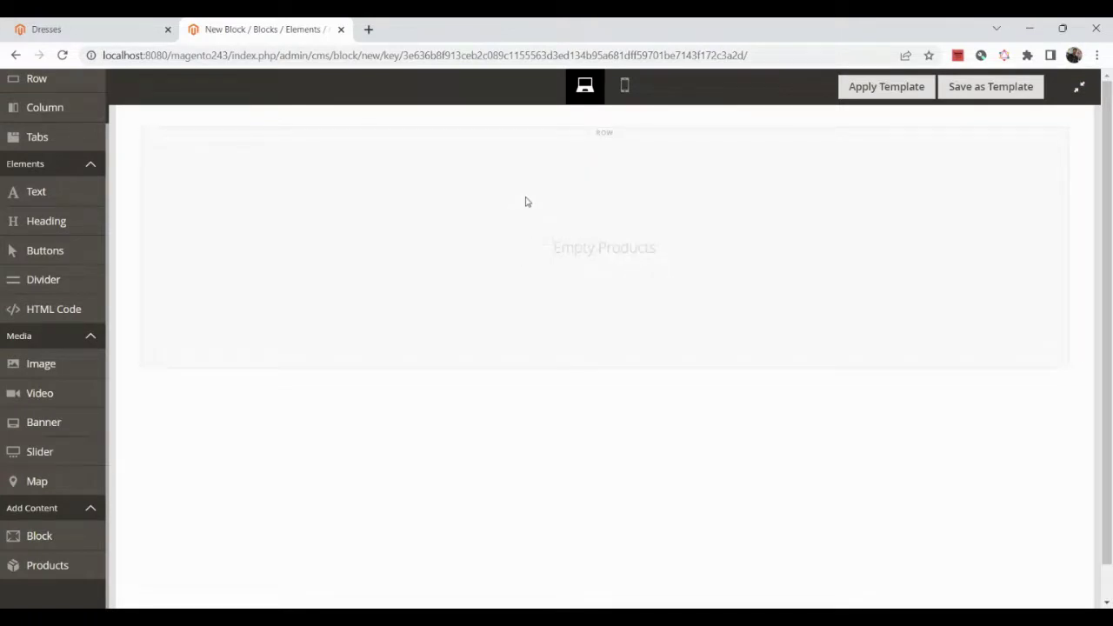
mouse_move(583, 247)
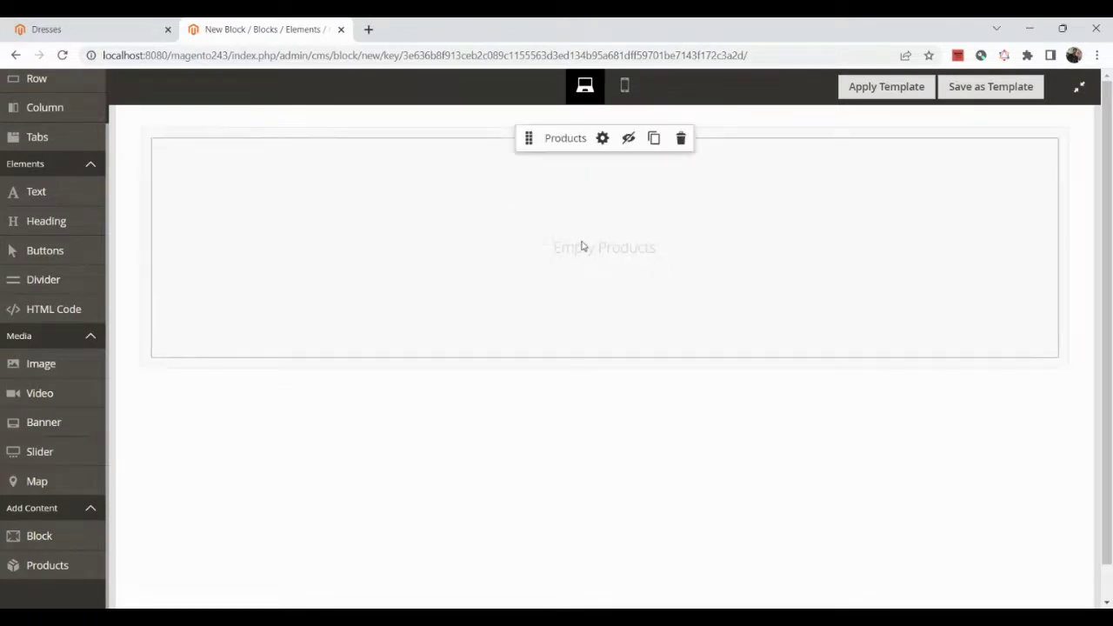
click(602, 138)
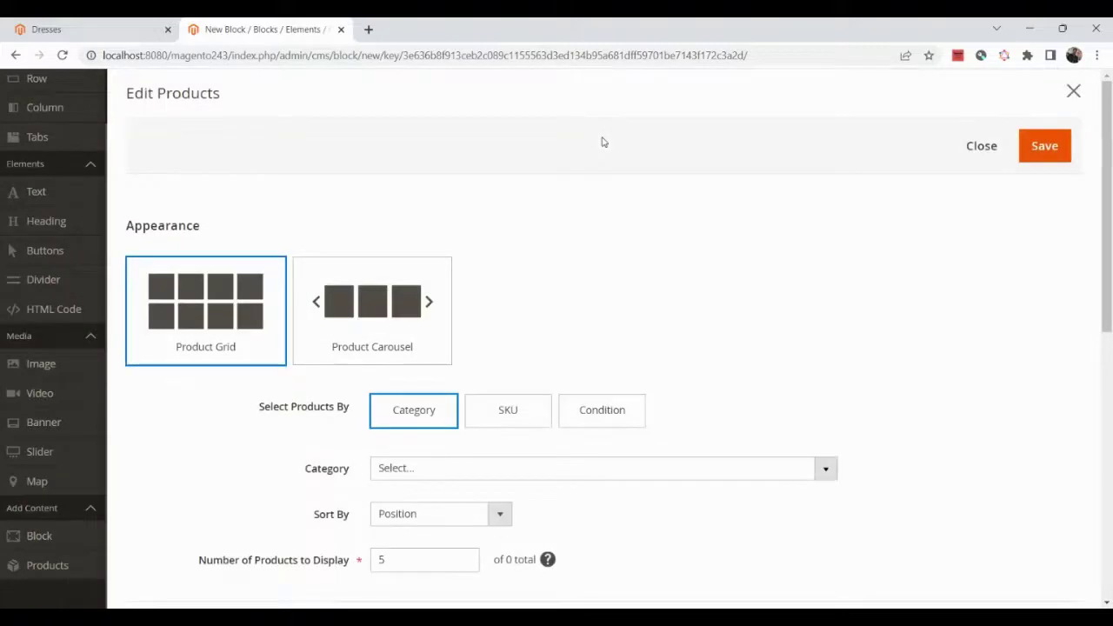
click(1073, 90)
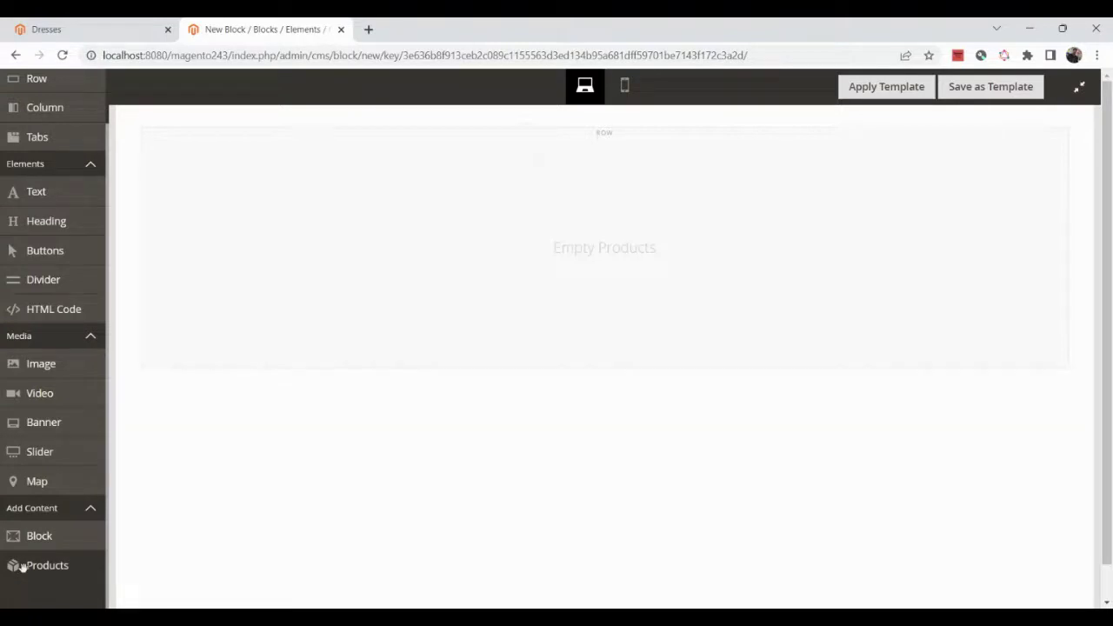
Open the settings of the empty Products element and set its appearance to Product Carousel.
mouse_move(481, 178)
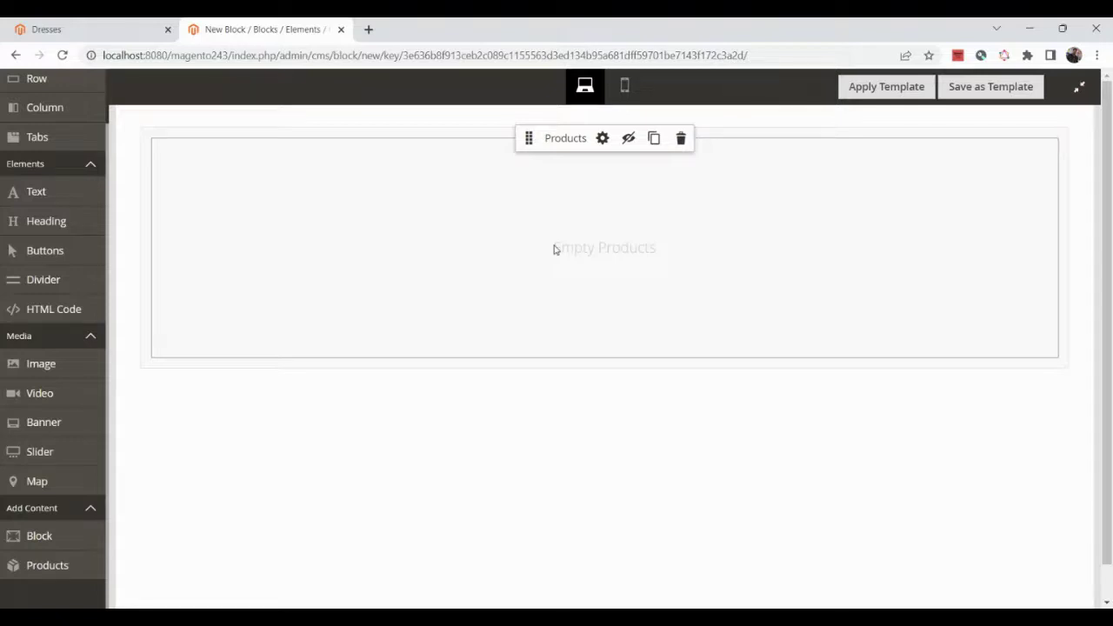
click(603, 140)
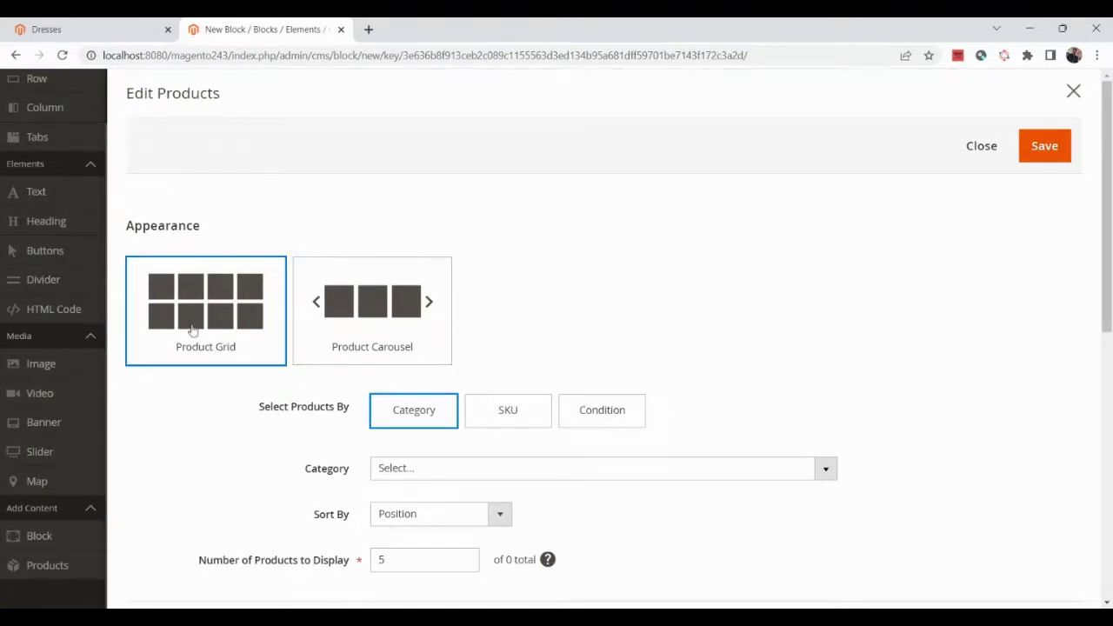
click(352, 318)
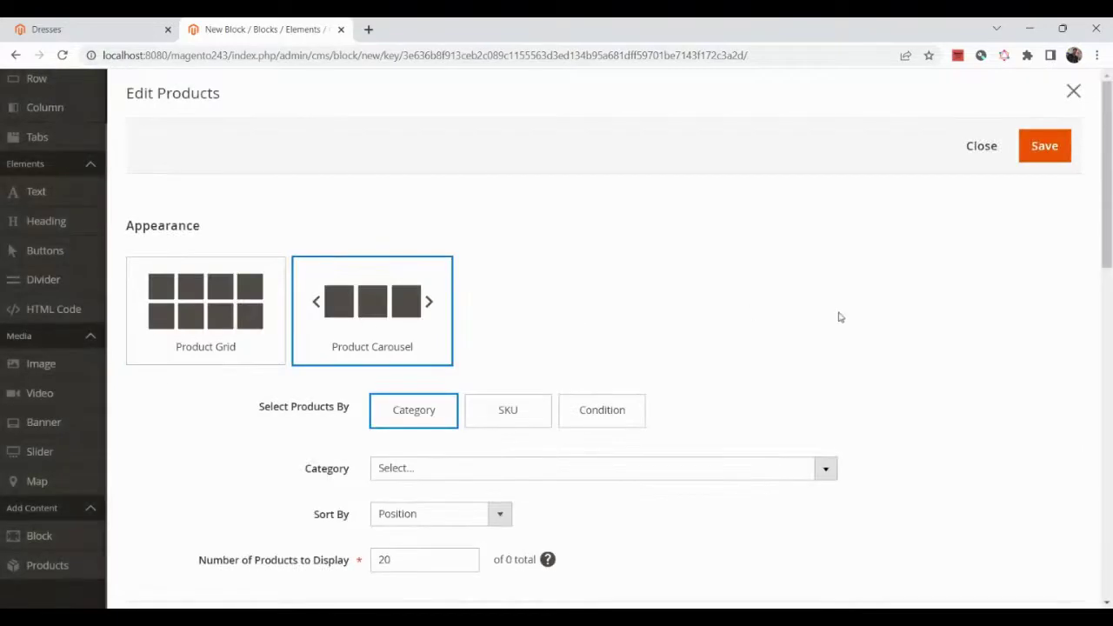
Select the carousel's products by category, after checking the condition option, and choose the New Products category.
scroll(838, 316, down, 1)
scroll(840, 316, down, 1)
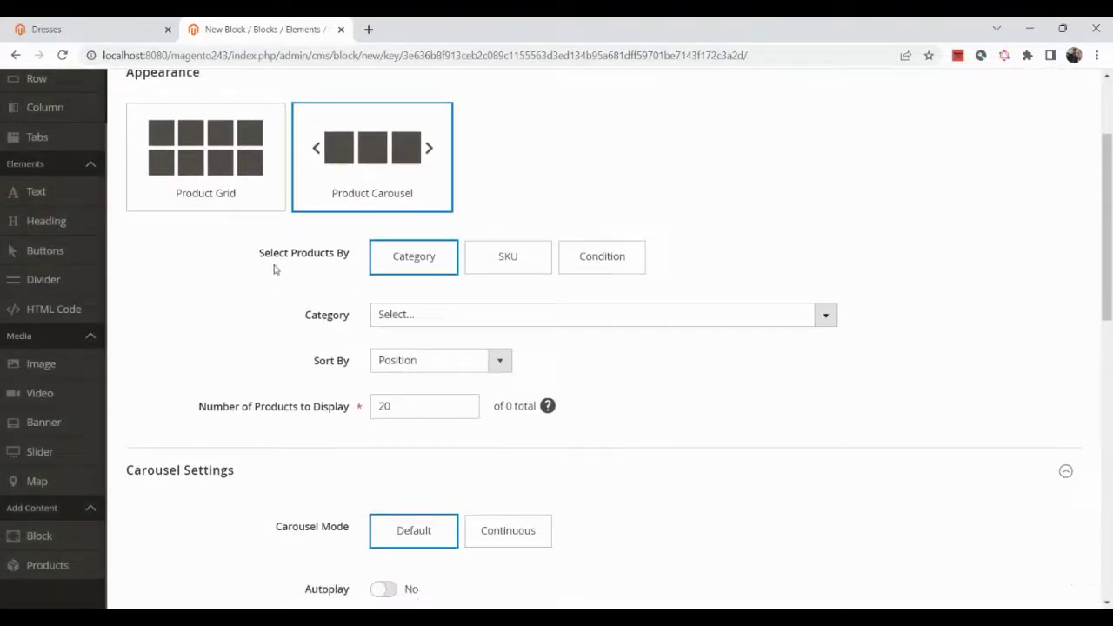
click(630, 272)
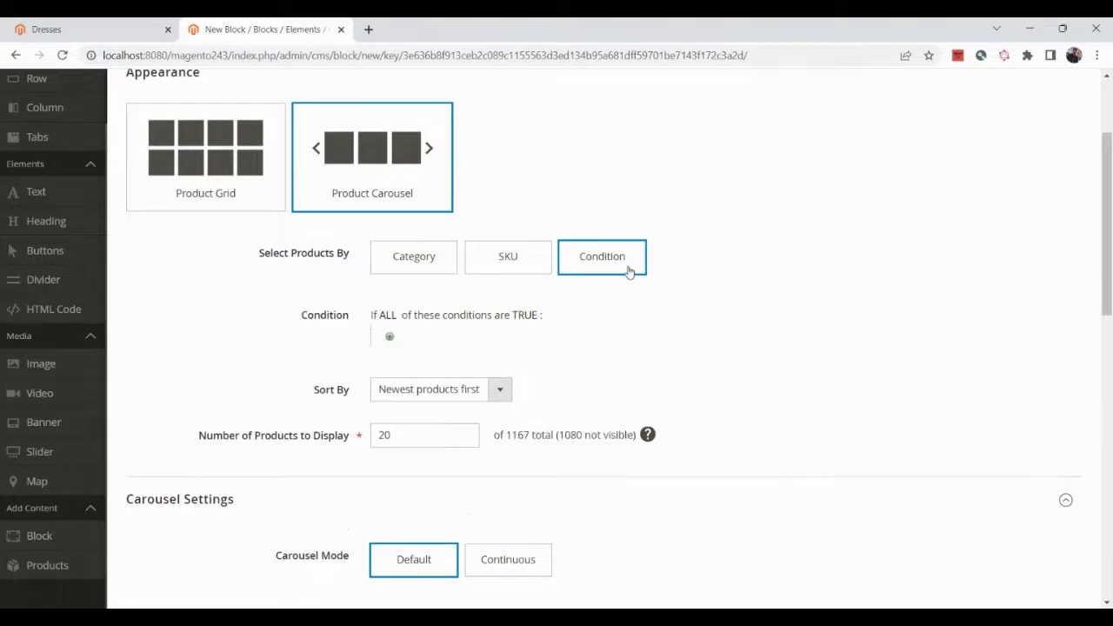
click(411, 269)
click(609, 270)
click(418, 265)
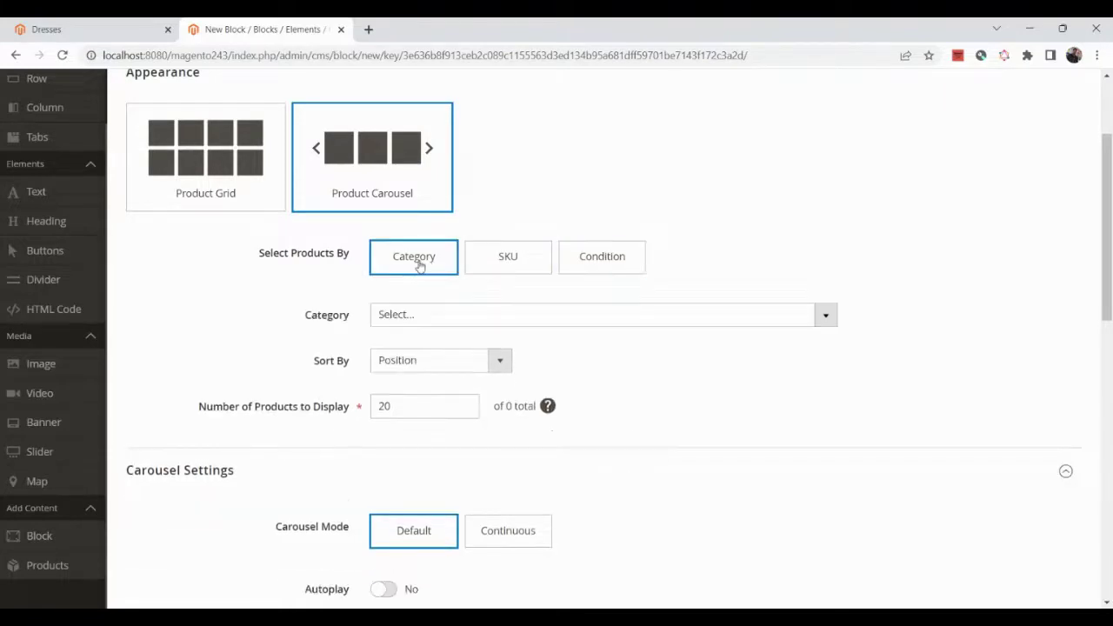
click(651, 323)
scroll(643, 432, down, 1)
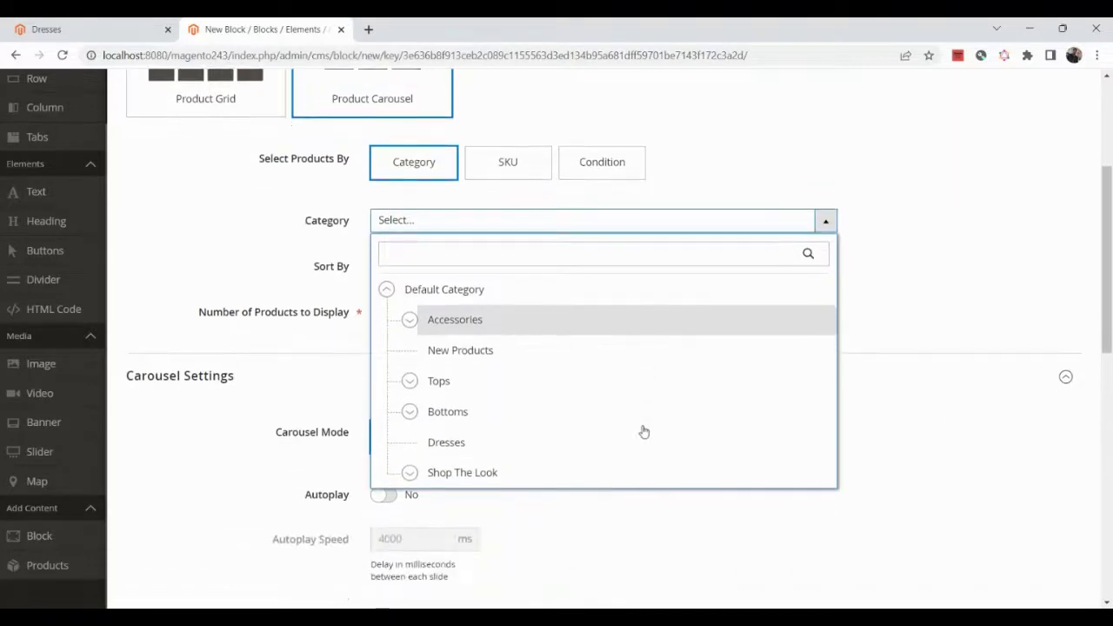
click(459, 350)
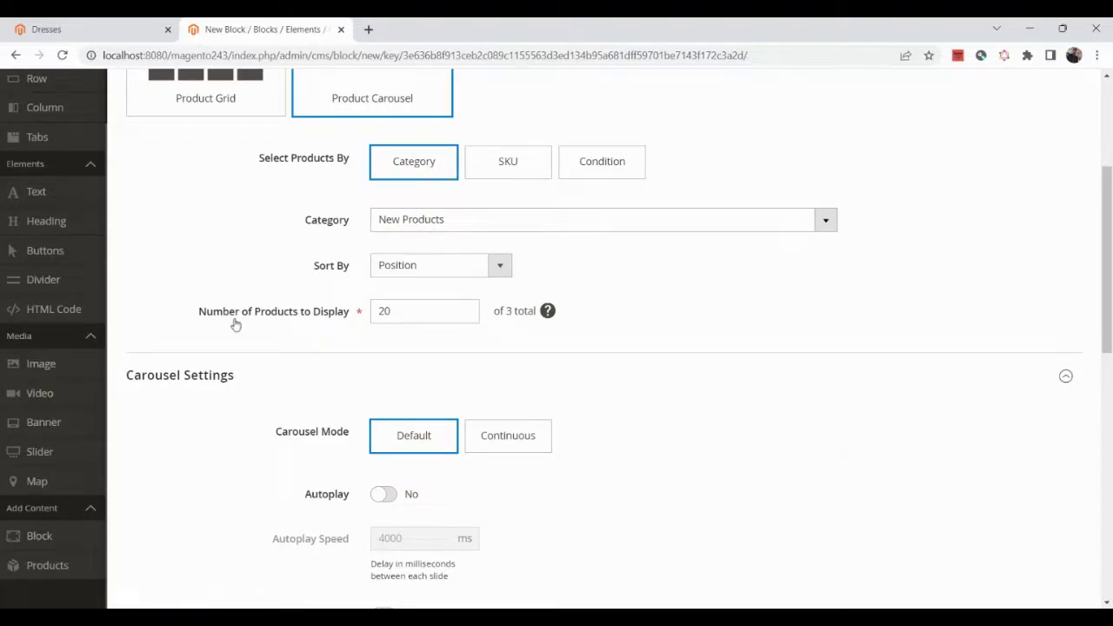
Turn on Show Arrows and Infinite Loop for the carousel and review its advanced options.
scroll(579, 385, down, 2)
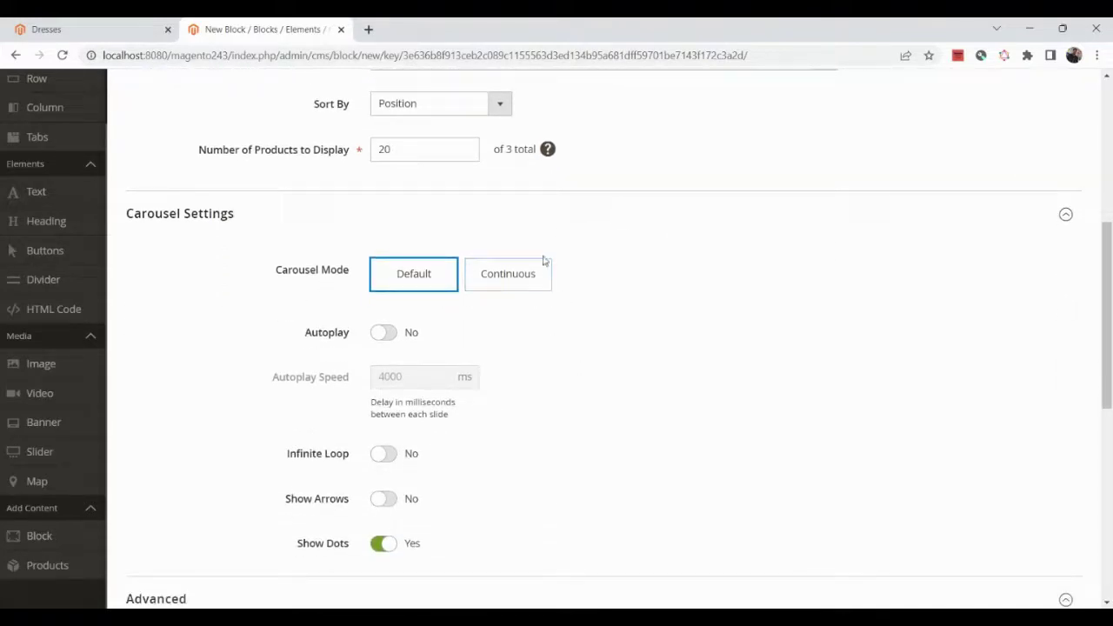
scroll(217, 528, down, 2)
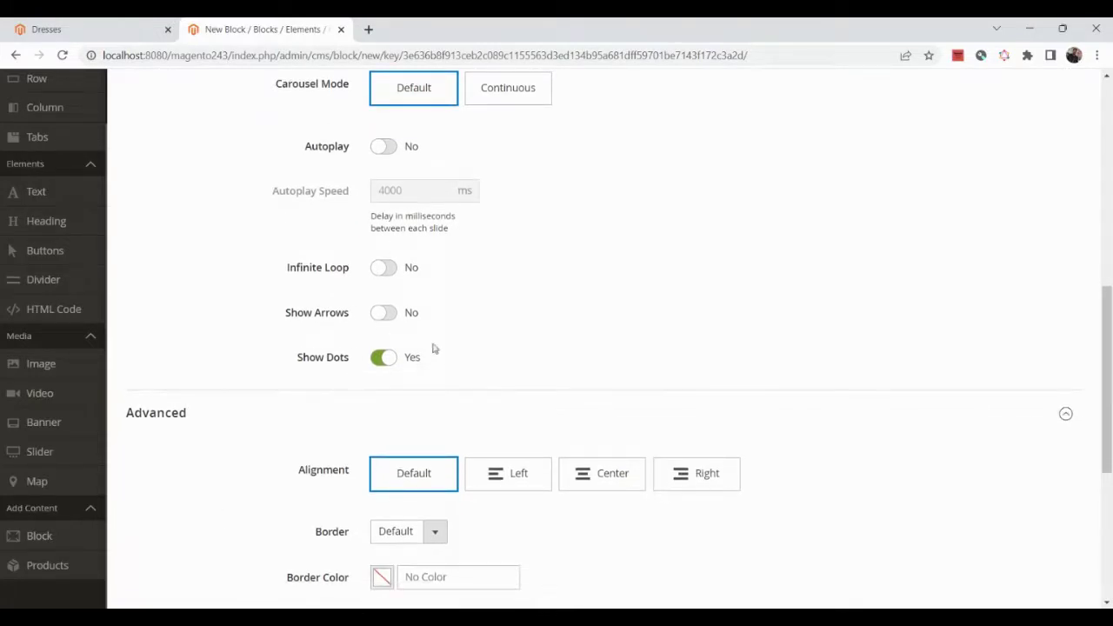
click(388, 315)
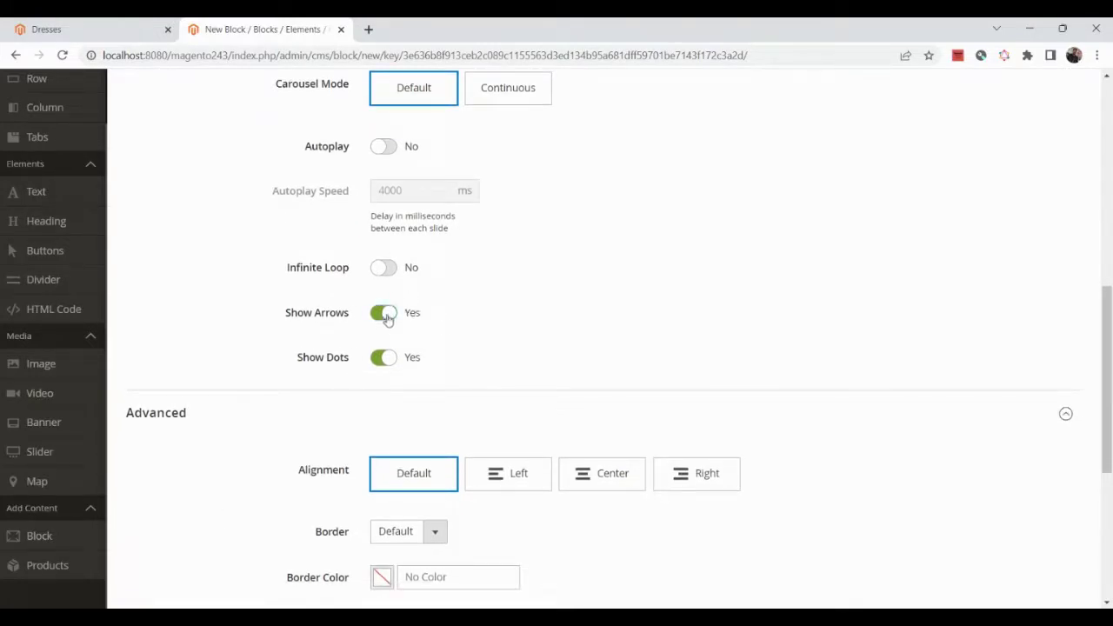
click(388, 269)
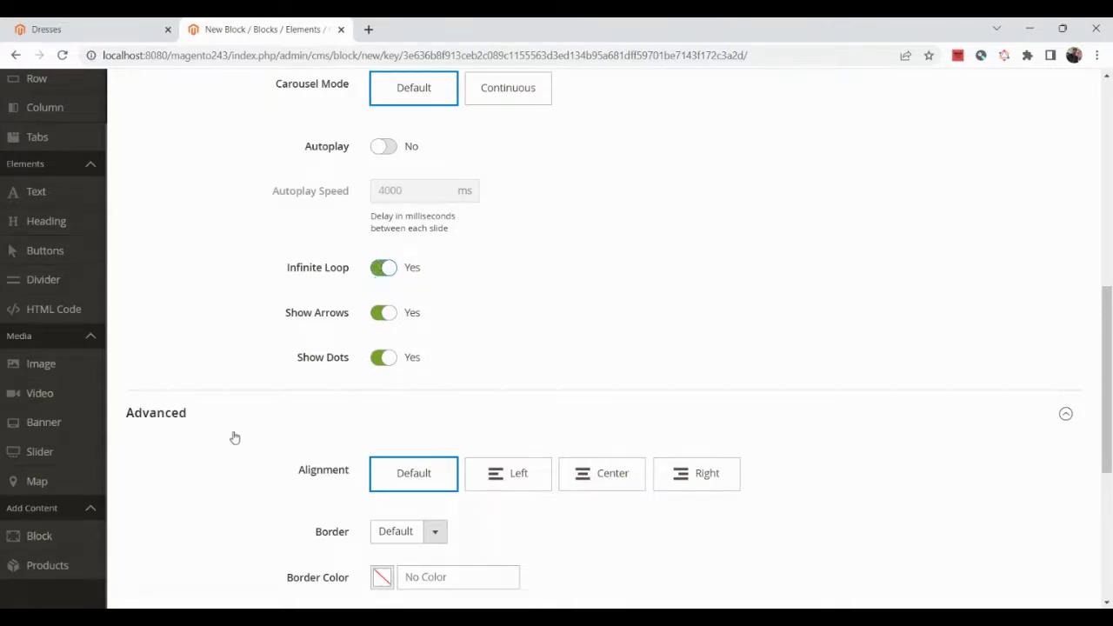
scroll(233, 436, down, 2)
scroll(233, 436, down, 1)
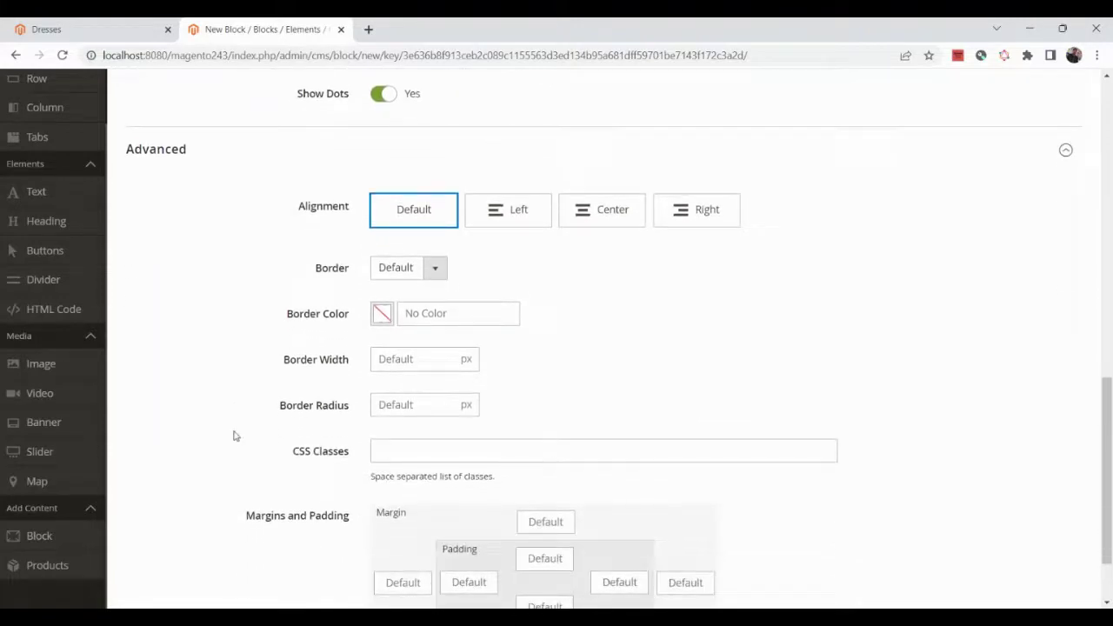
scroll(214, 373, down, 1)
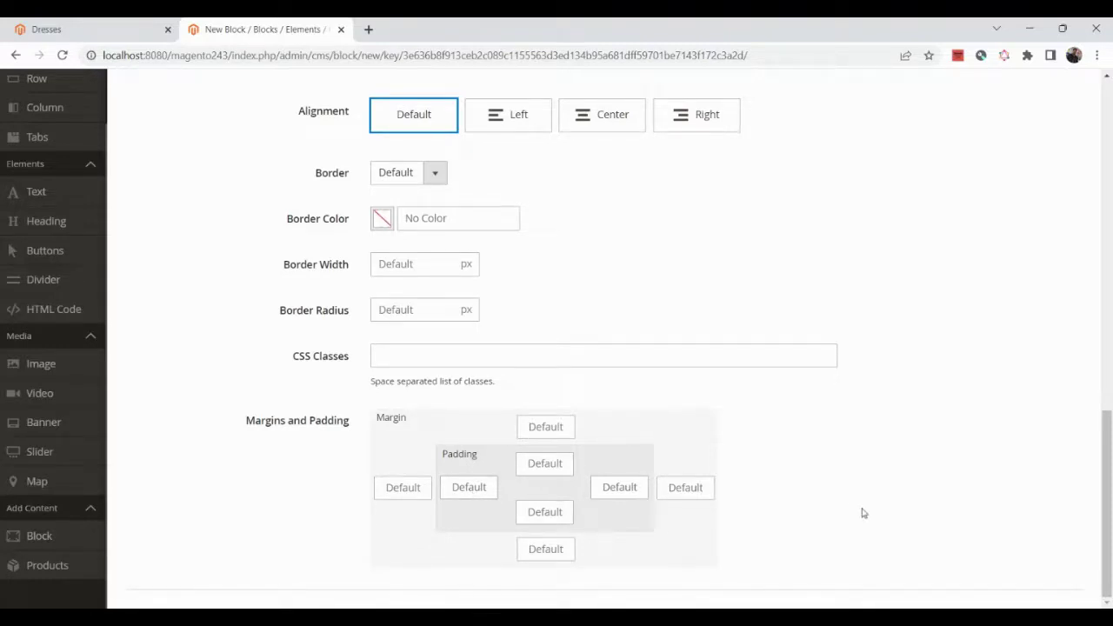
Save the product carousel settings, preview the stage in the mobile view and return to the desktop view.
scroll(864, 513, up, 11)
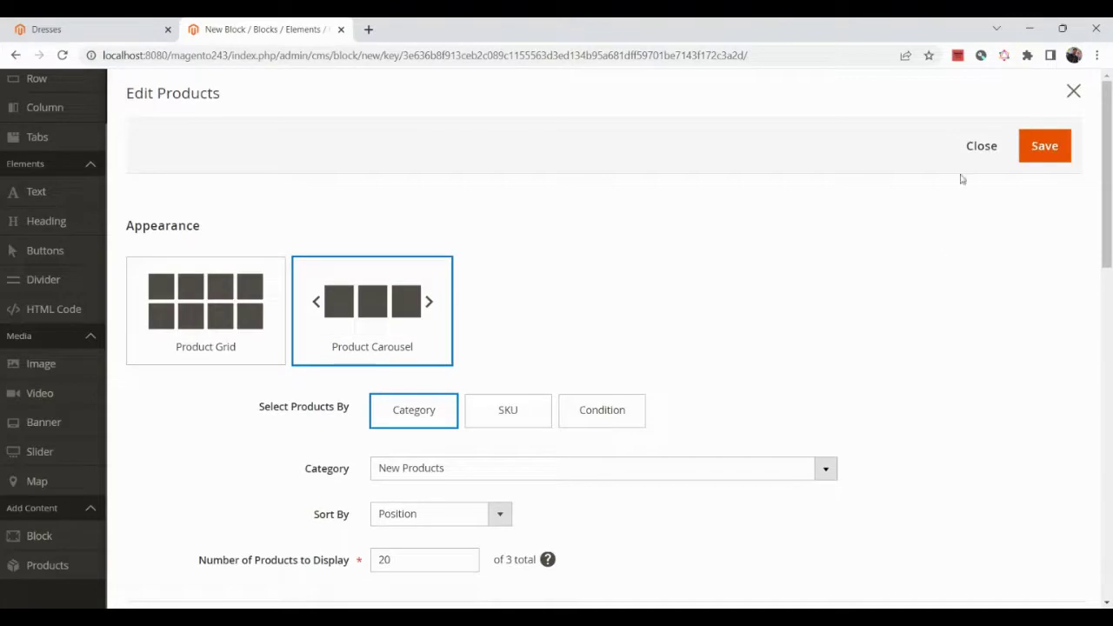
click(1045, 145)
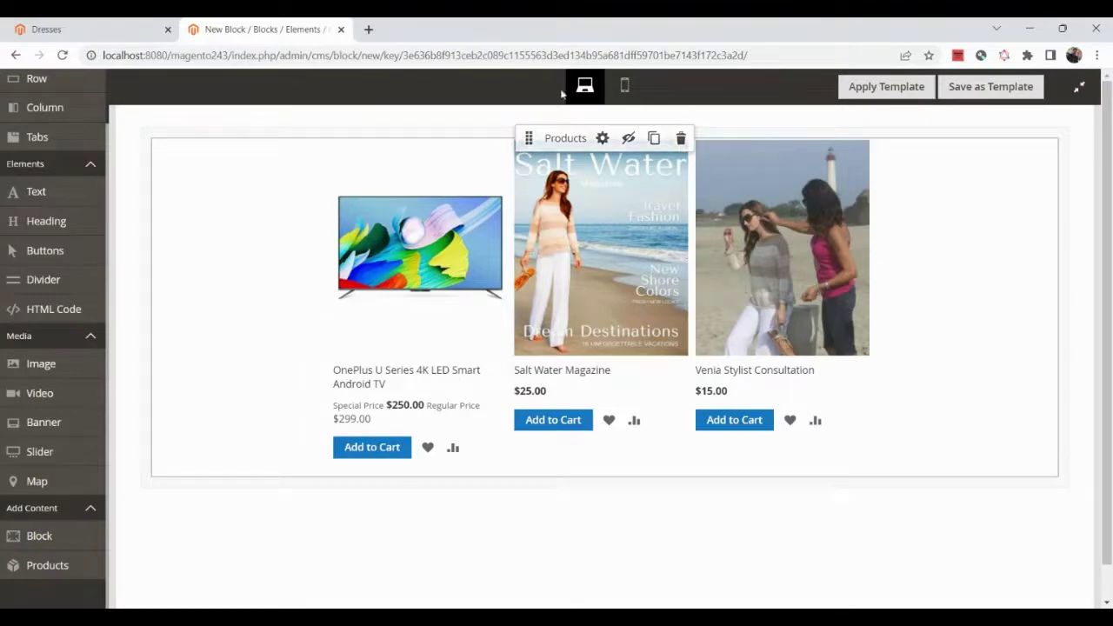
click(624, 86)
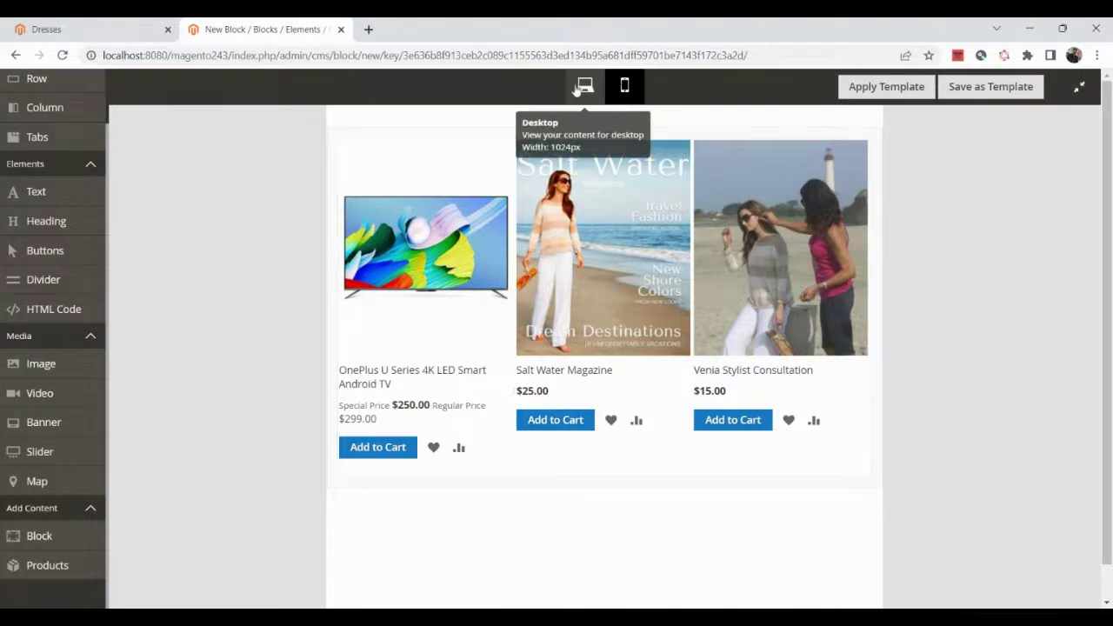
click(584, 87)
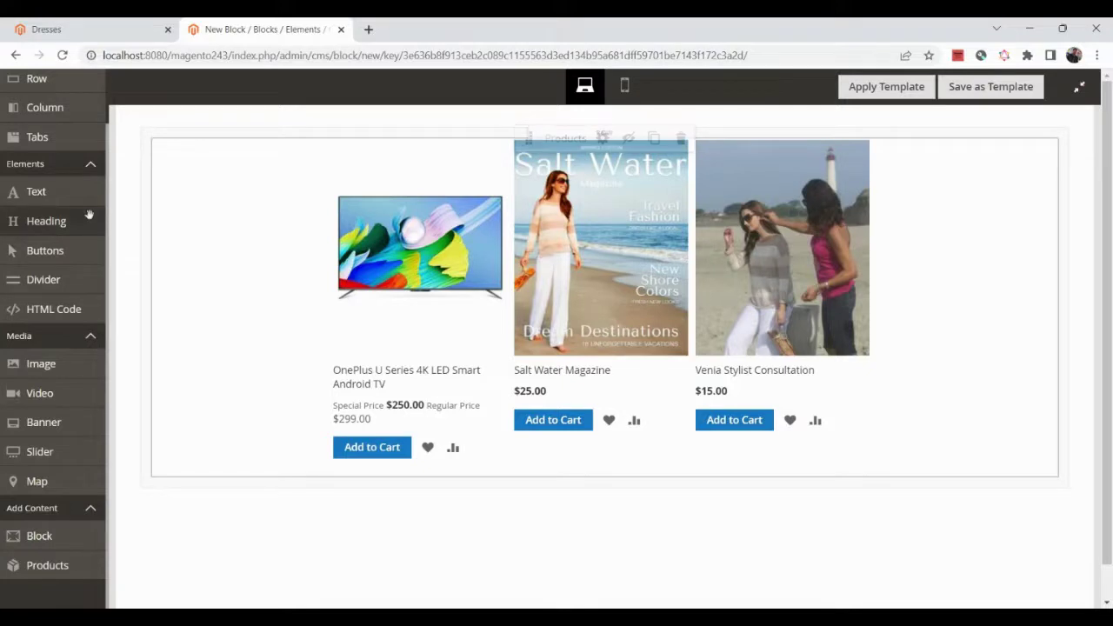
Add a heading above the product carousel with the text "New Products Collection" and center it.
drag(35, 226, 302, 144)
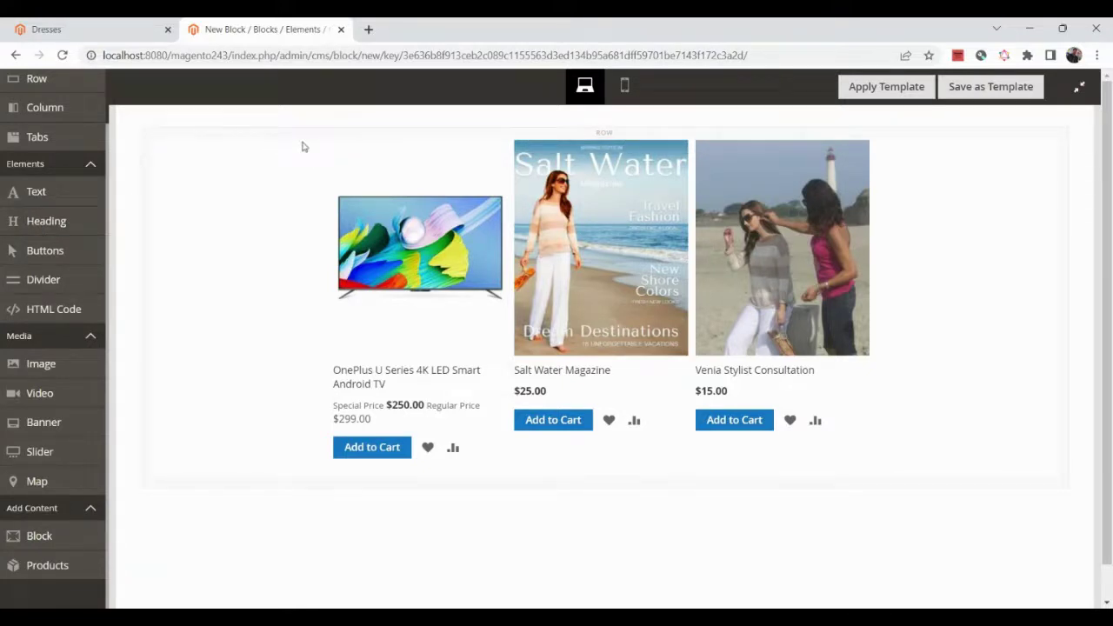
drag(34, 221, 329, 174)
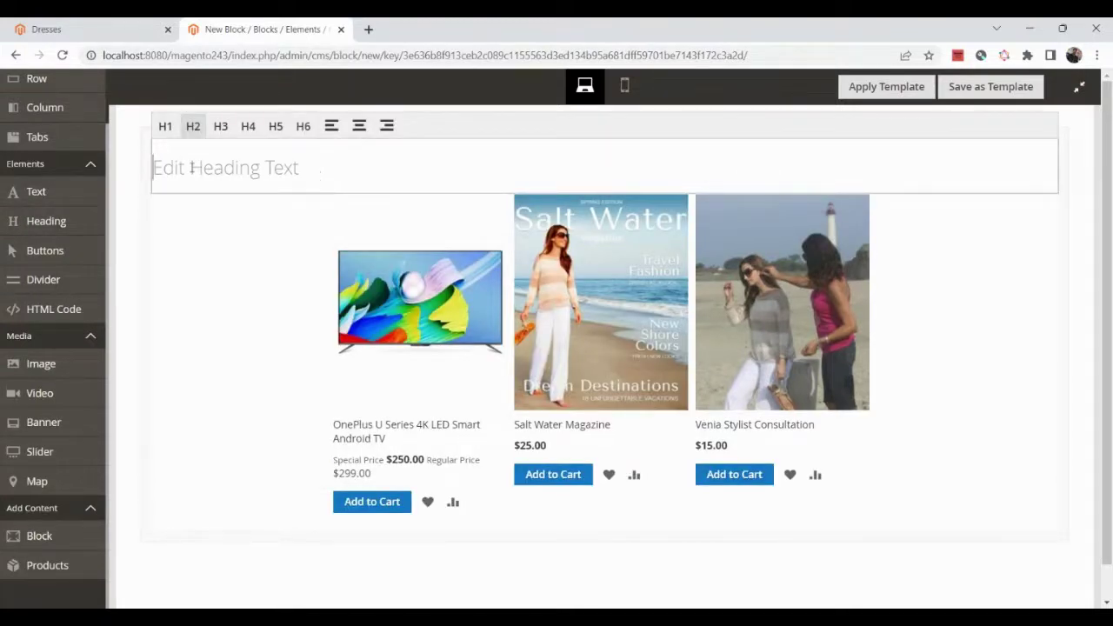
text(New Products)
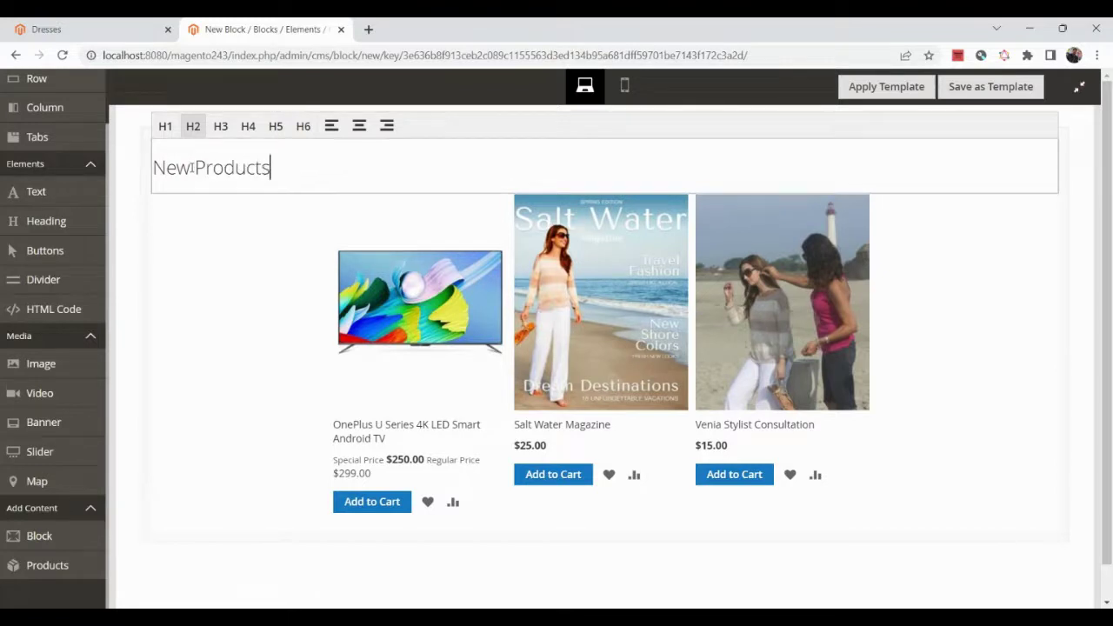
text(s Collection)
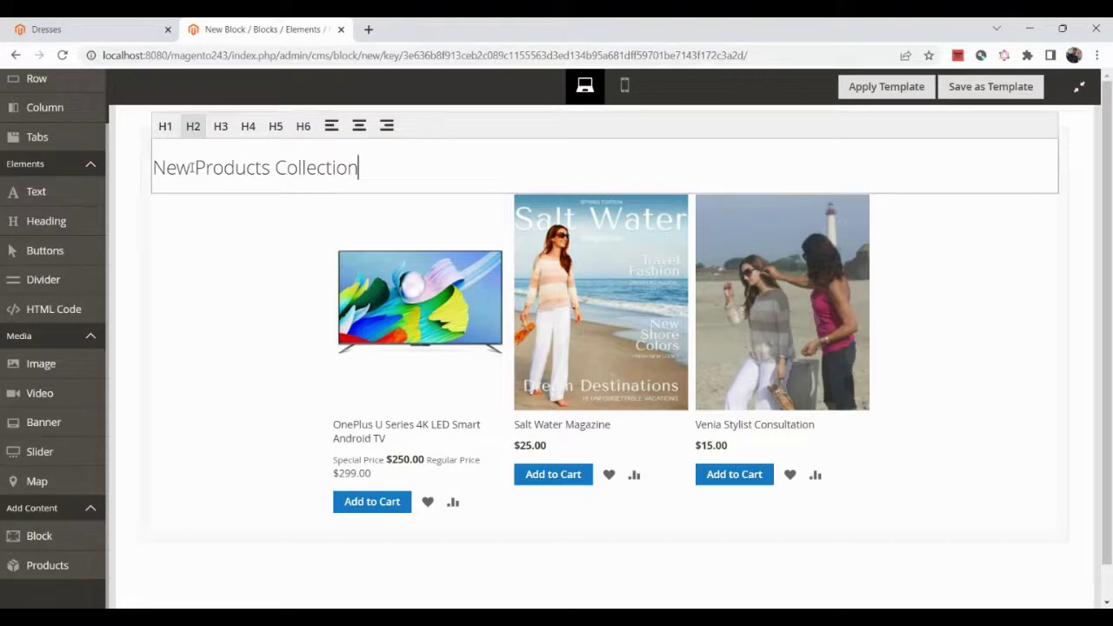
click(359, 126)
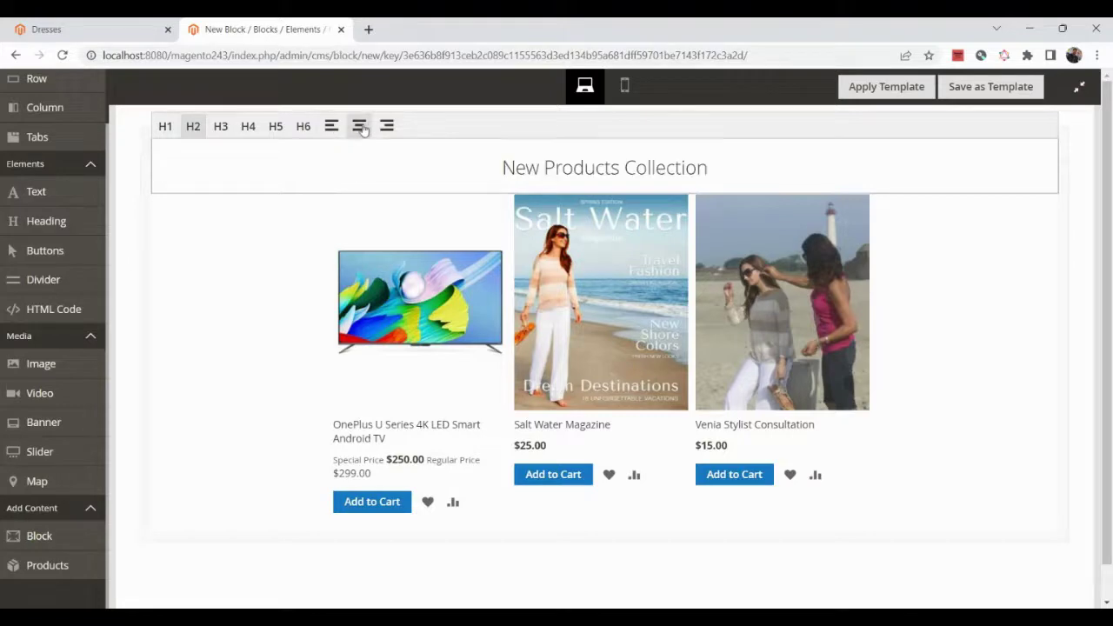
Leave the full-screen Page Builder, check the layout in the block form and save the block.
click(1080, 87)
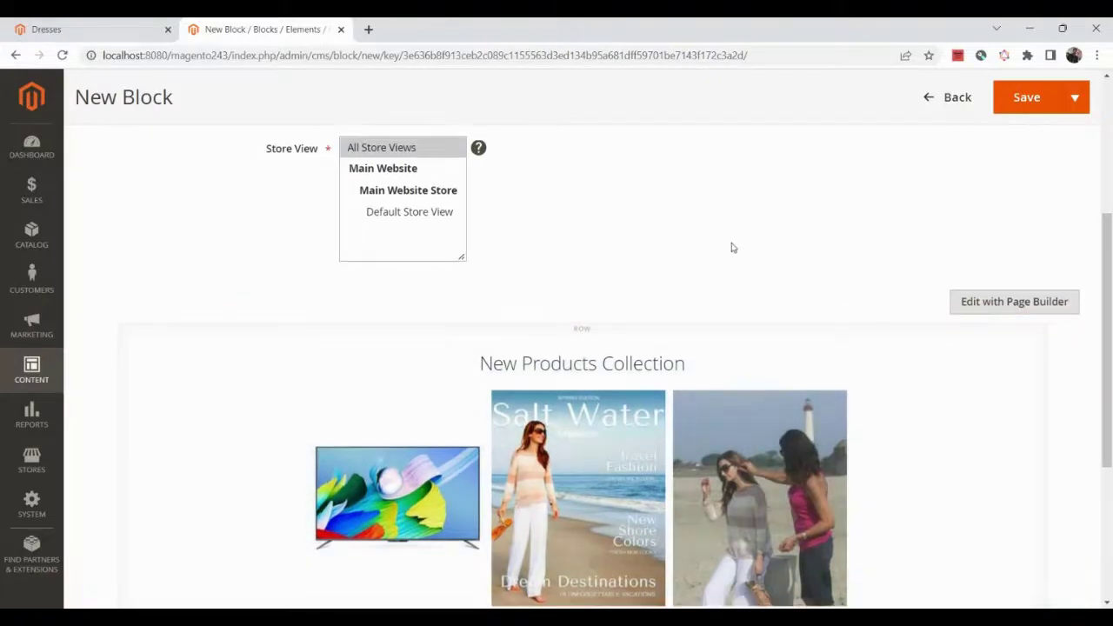
scroll(734, 246, down, 3)
scroll(860, 322, up, 3)
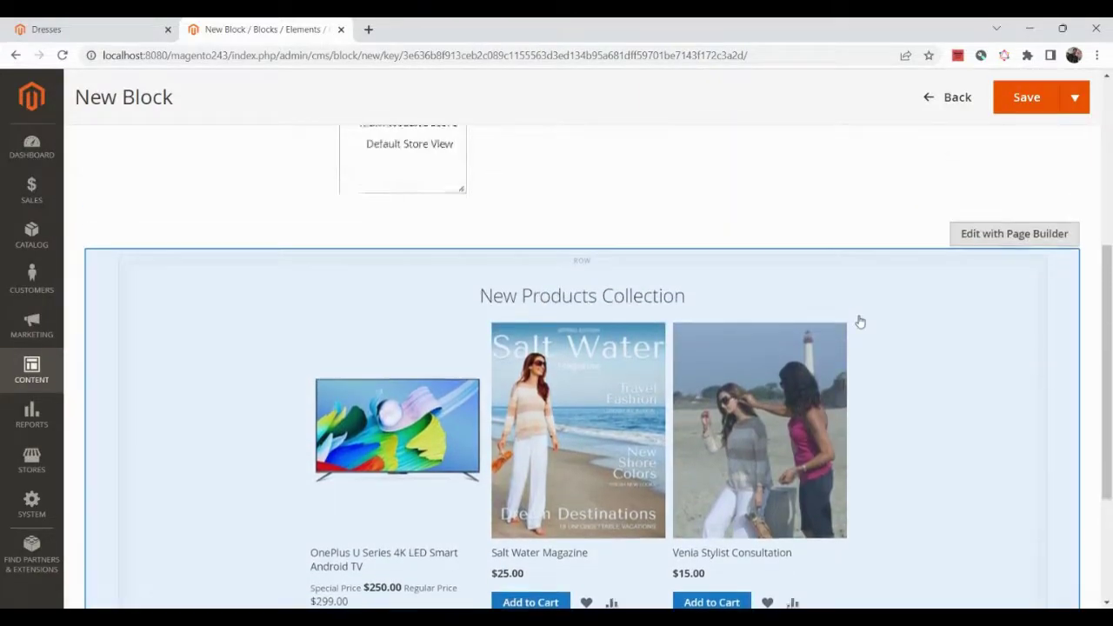
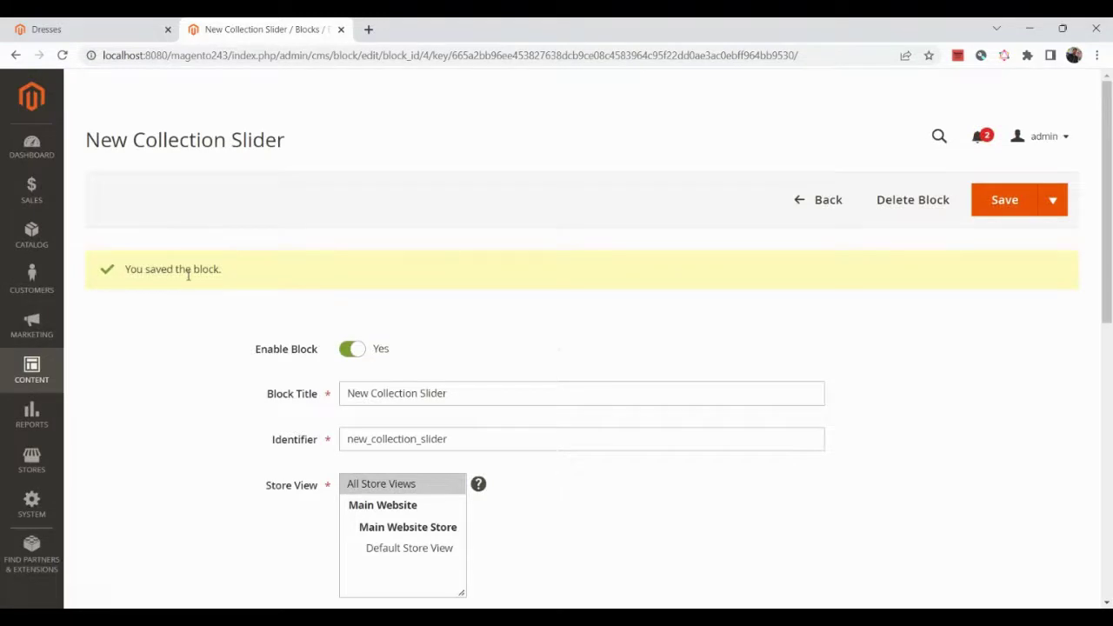
Go to the Widgets page under Content and start adding a new widget.
click(23, 380)
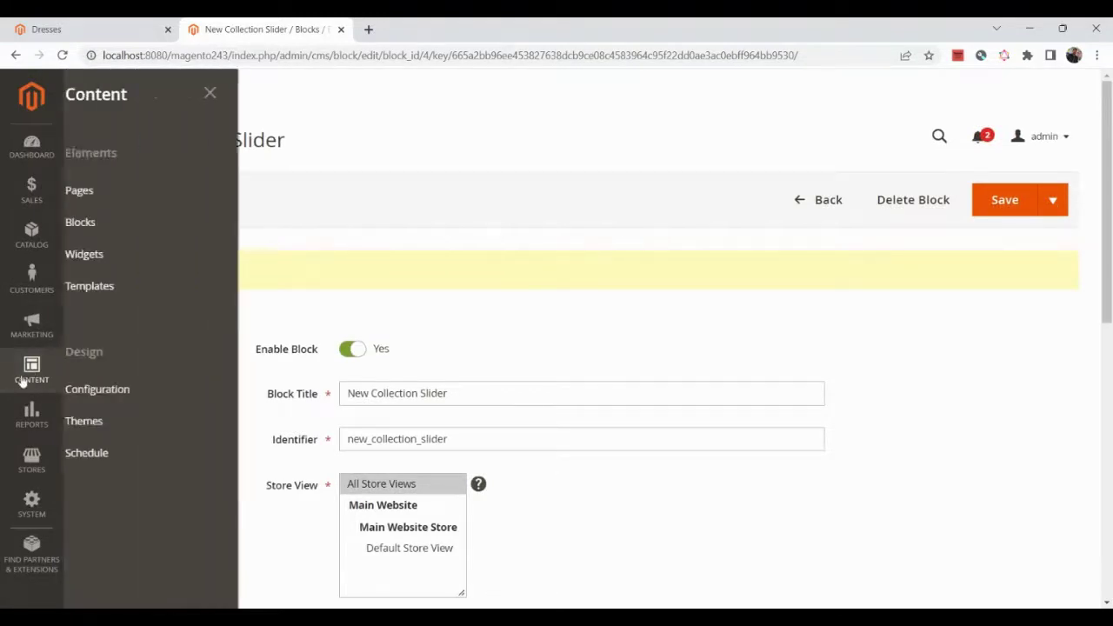
click(106, 254)
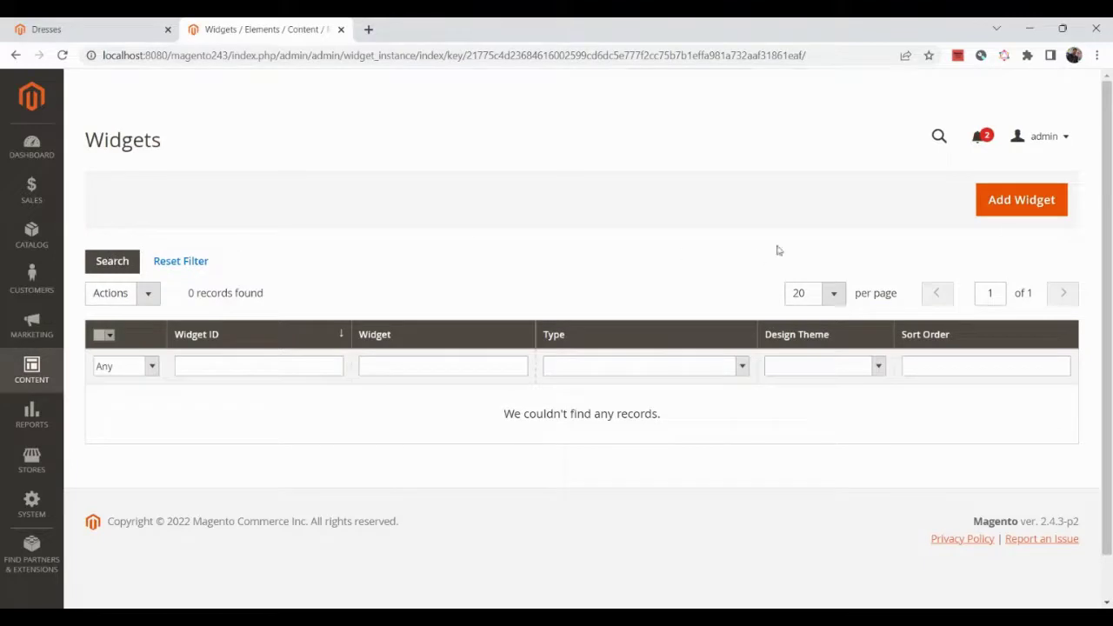
click(1039, 203)
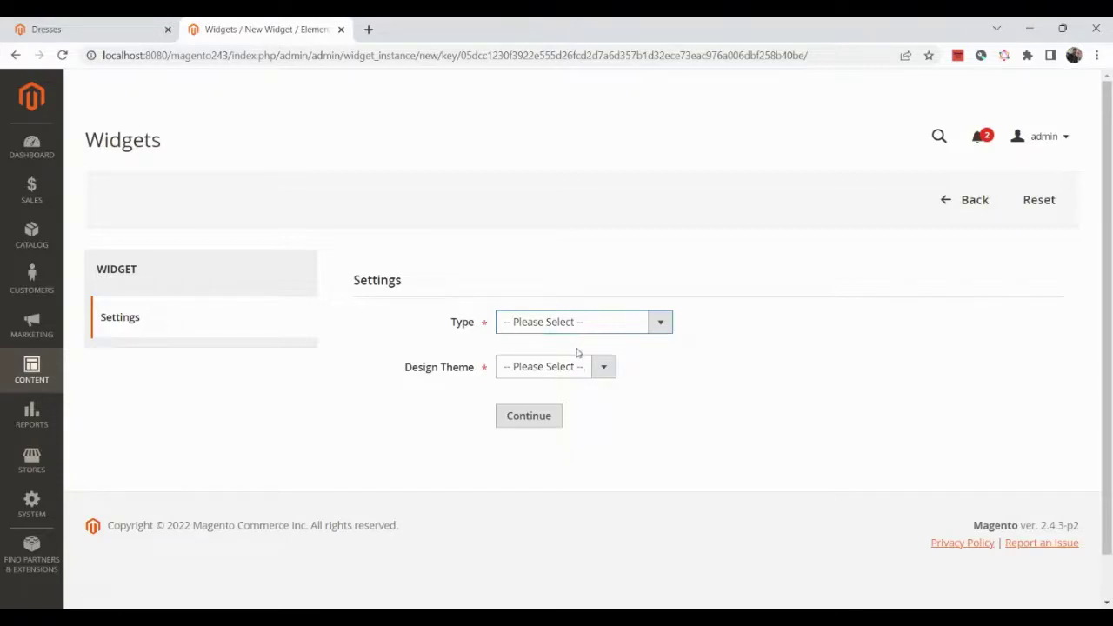
Set the new widget's type to CMS Static Block and its design theme to Magento Luma, and continue to its properties.
click(545, 369)
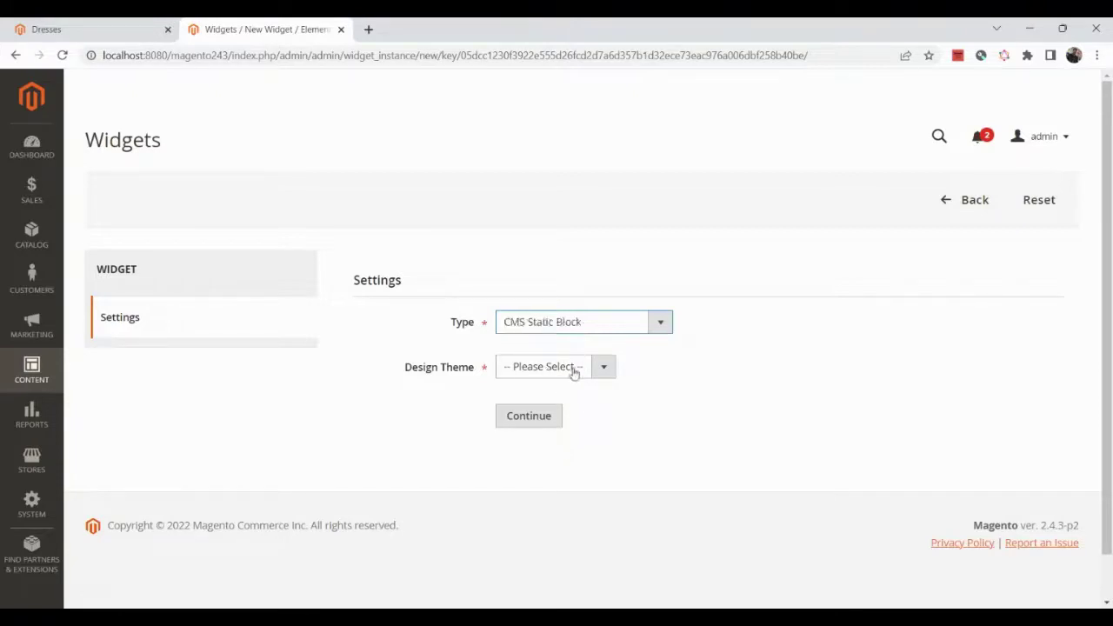
click(556, 422)
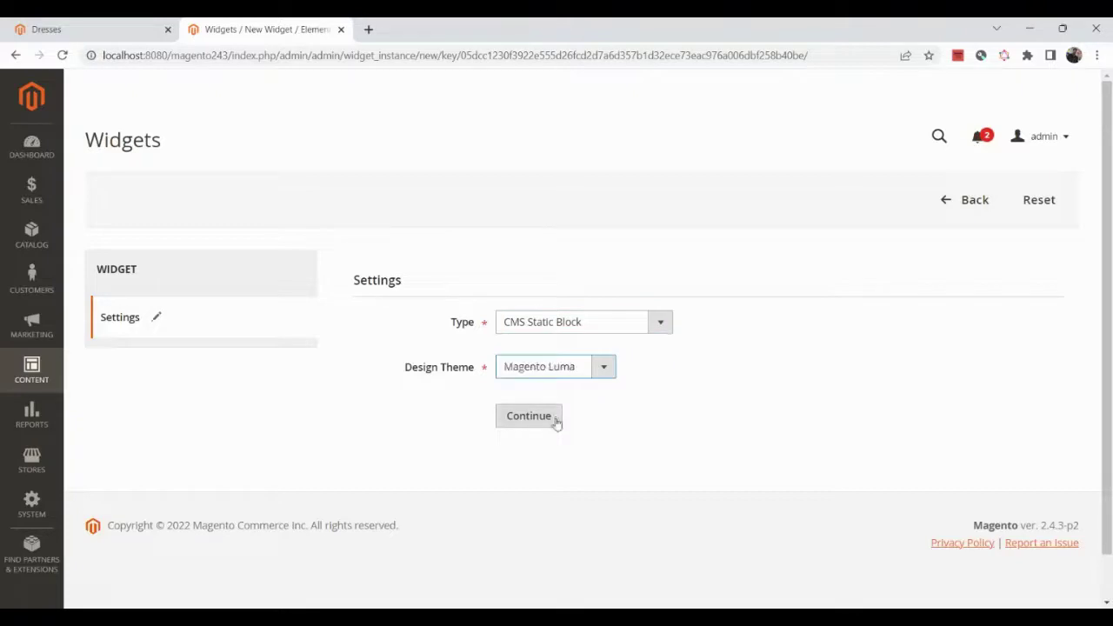
click(541, 417)
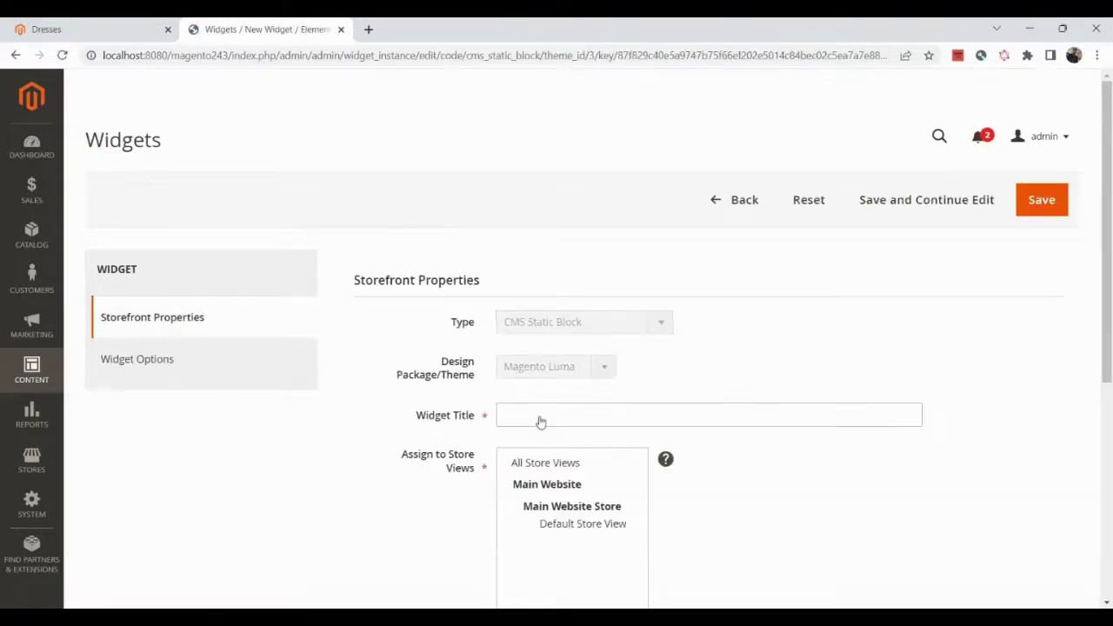
Title the widget "New Products Collection" and assign it to All Store Views.
scroll(354, 427, down, 2)
click(532, 237)
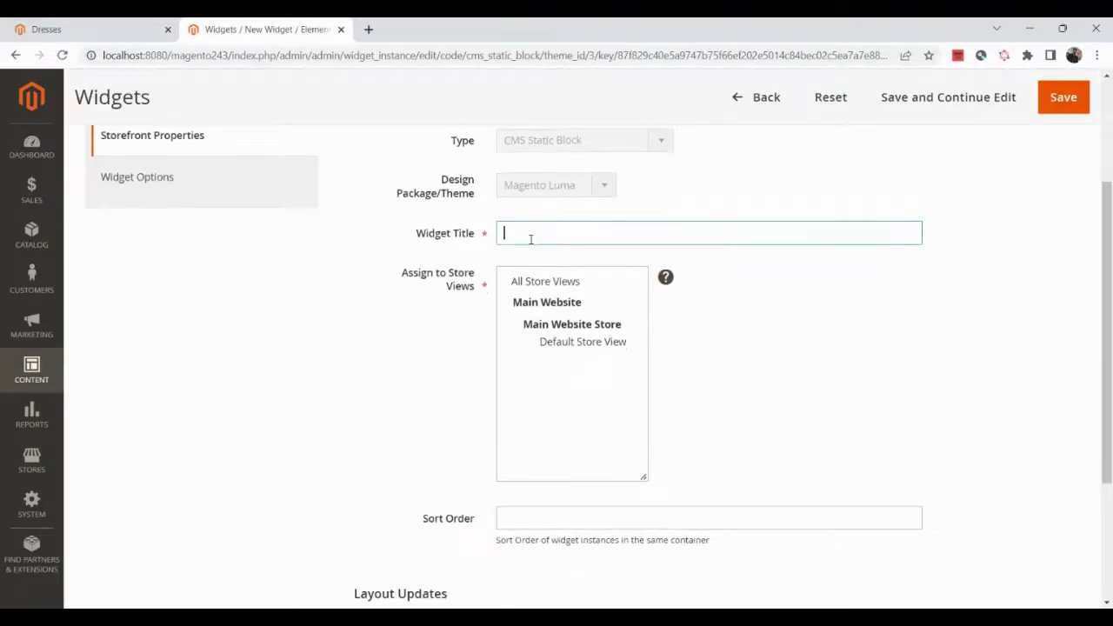
text(New Products Collec)
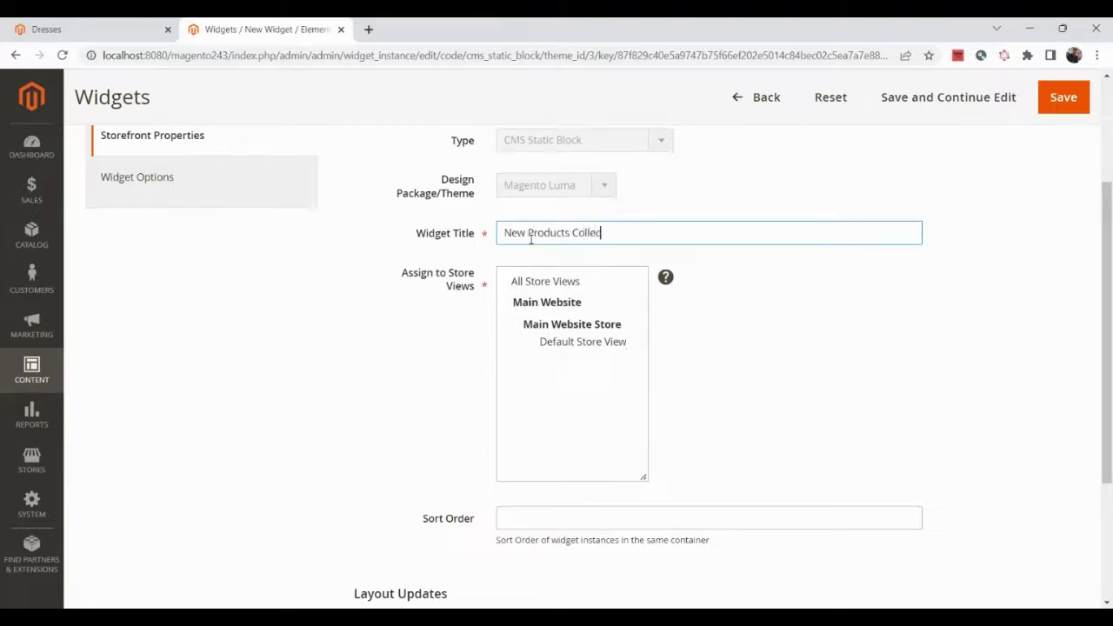
text(tion)
click(544, 286)
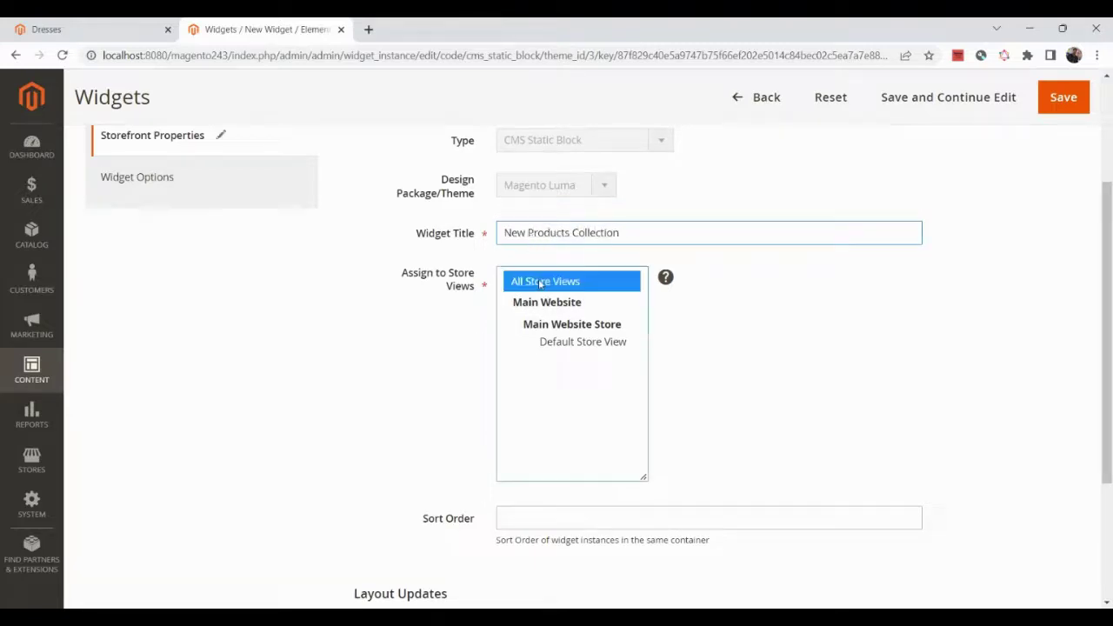
Add a layout update to the widget and set it to display on a Specified Page.
scroll(539, 285, down, 1)
scroll(538, 285, down, 2)
click(397, 435)
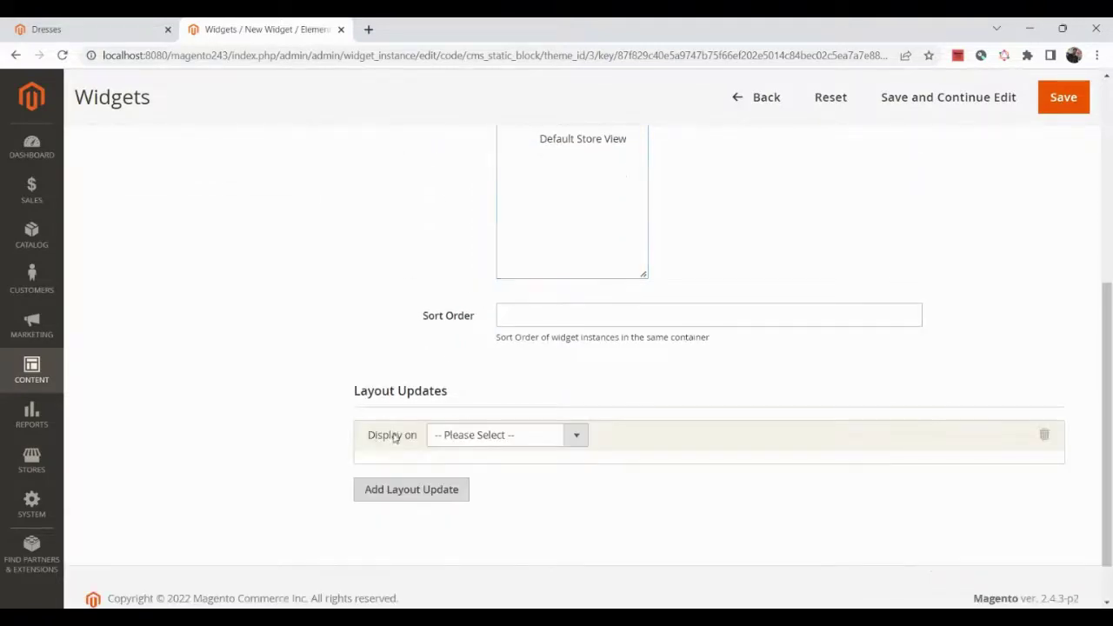
scroll(304, 400, down, 1)
click(544, 388)
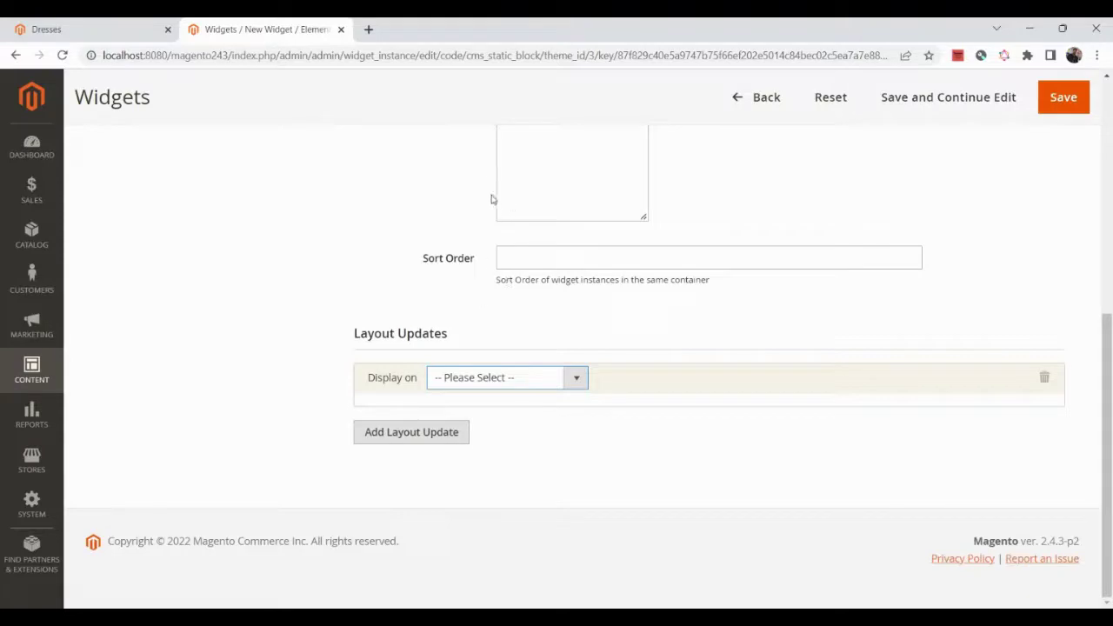
click(488, 348)
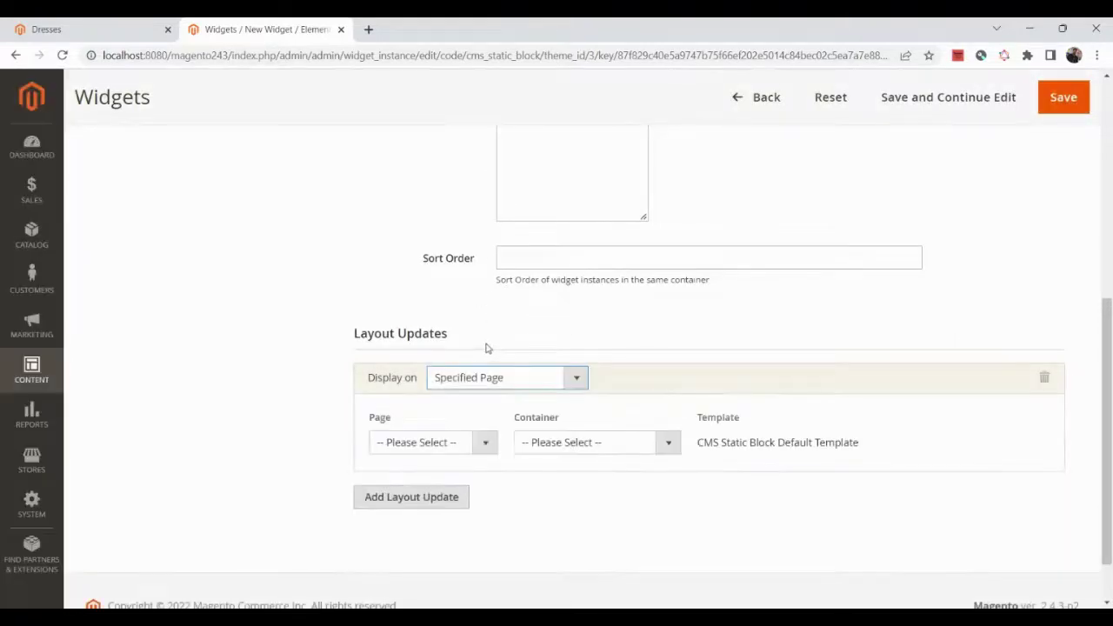
Set the layout update's page to the Catalog Product View and its container to Main Content Bottom.
click(451, 443)
click(477, 293)
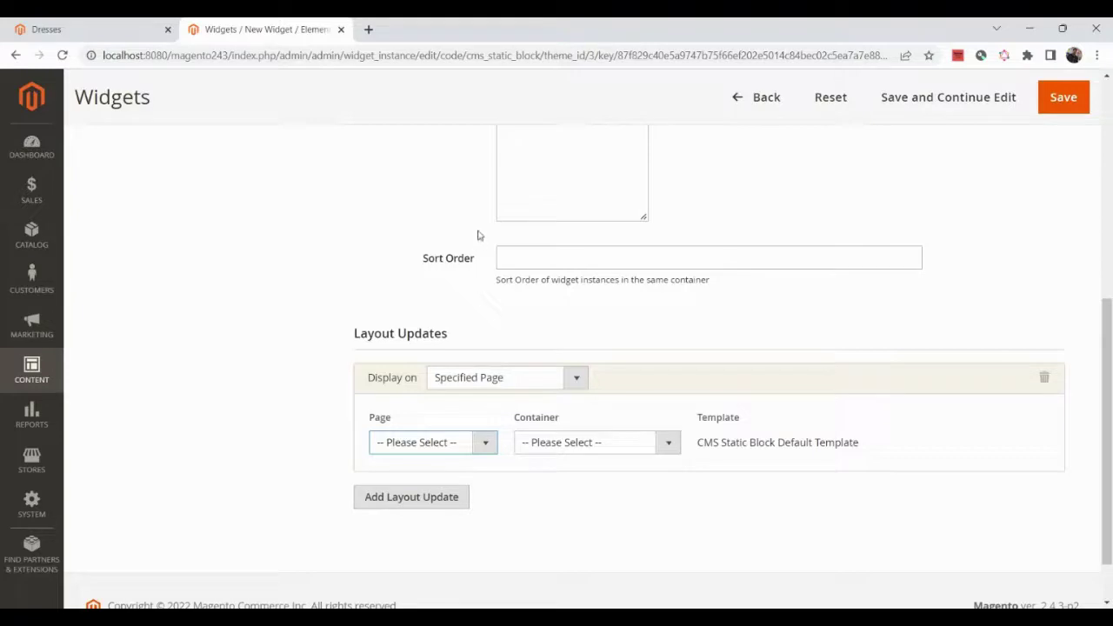
click(435, 317)
scroll(308, 456, down, 1)
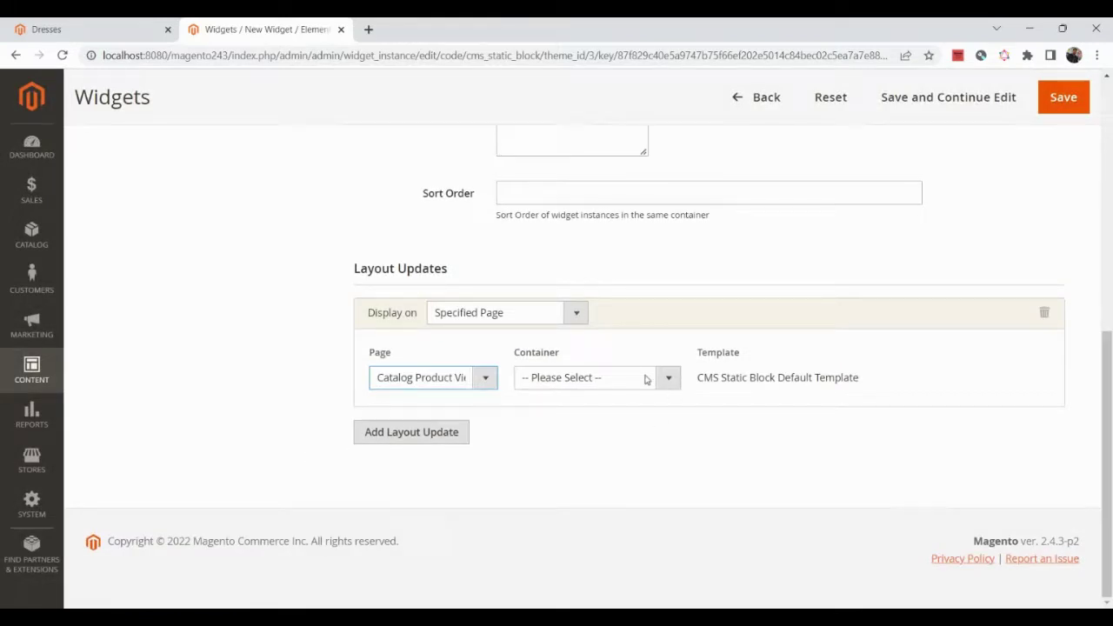
click(647, 379)
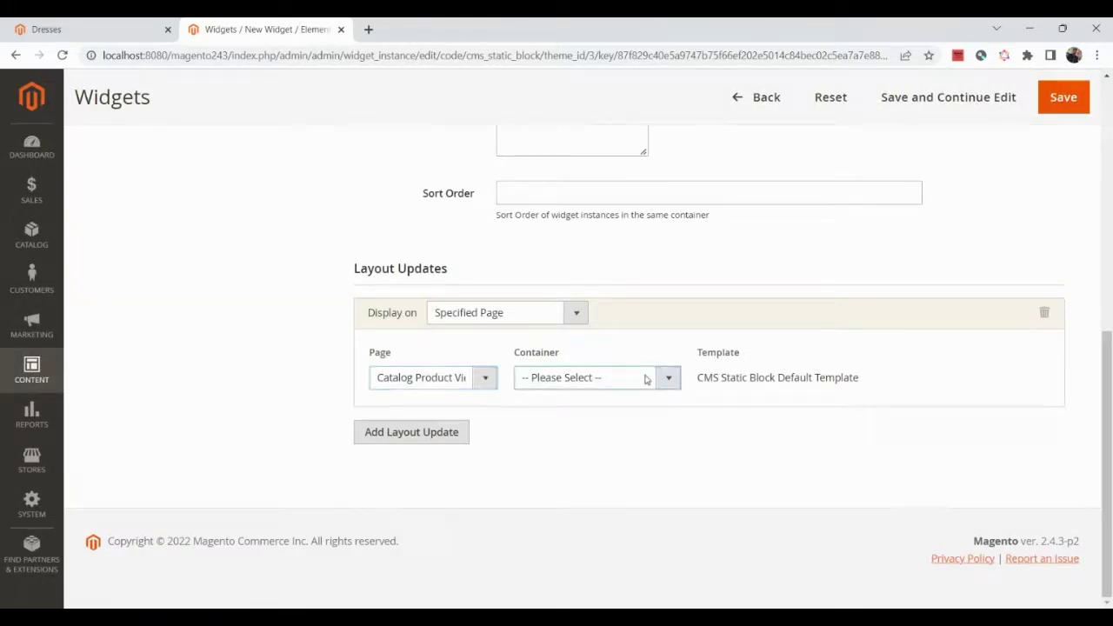
click(646, 380)
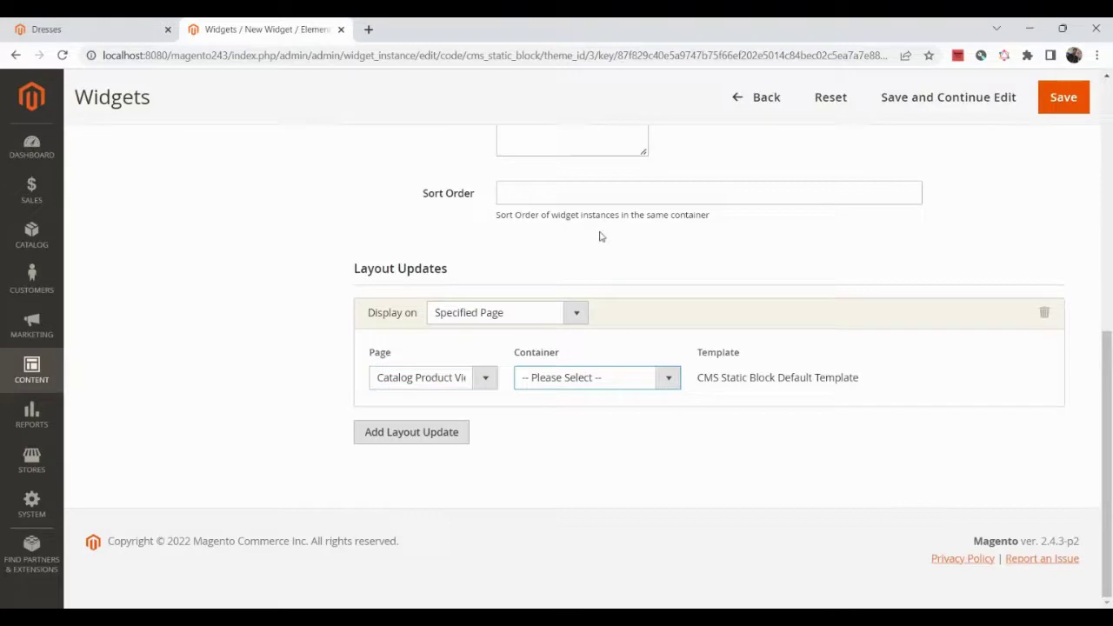
click(581, 186)
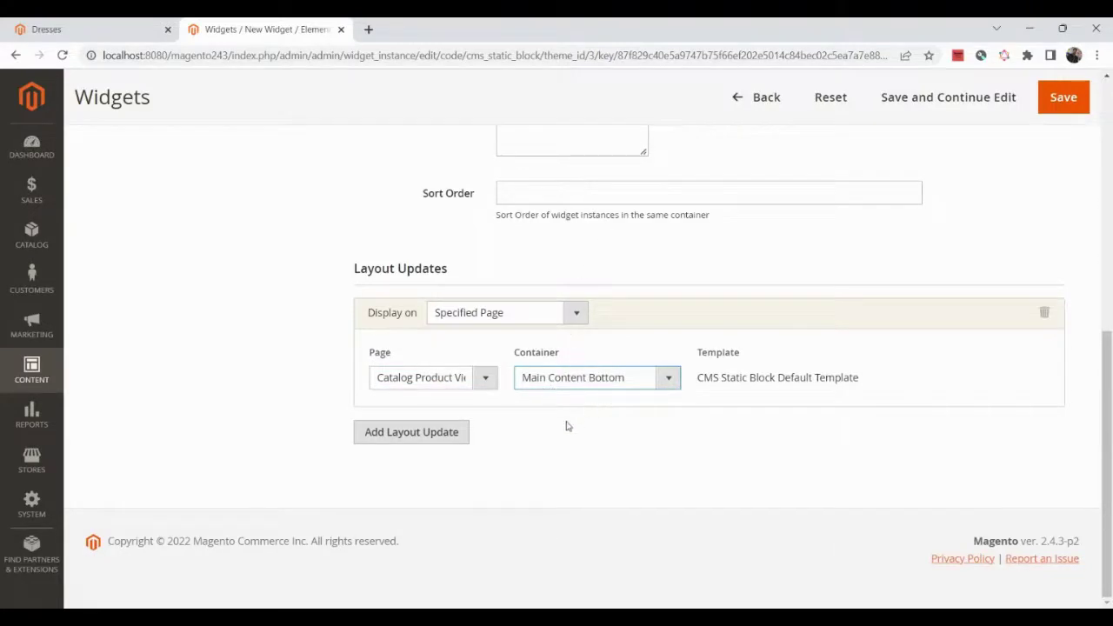
Select the New Collection Slider block in the widget options, and save the widget while keeping it open for editing.
scroll(221, 423, up, 5)
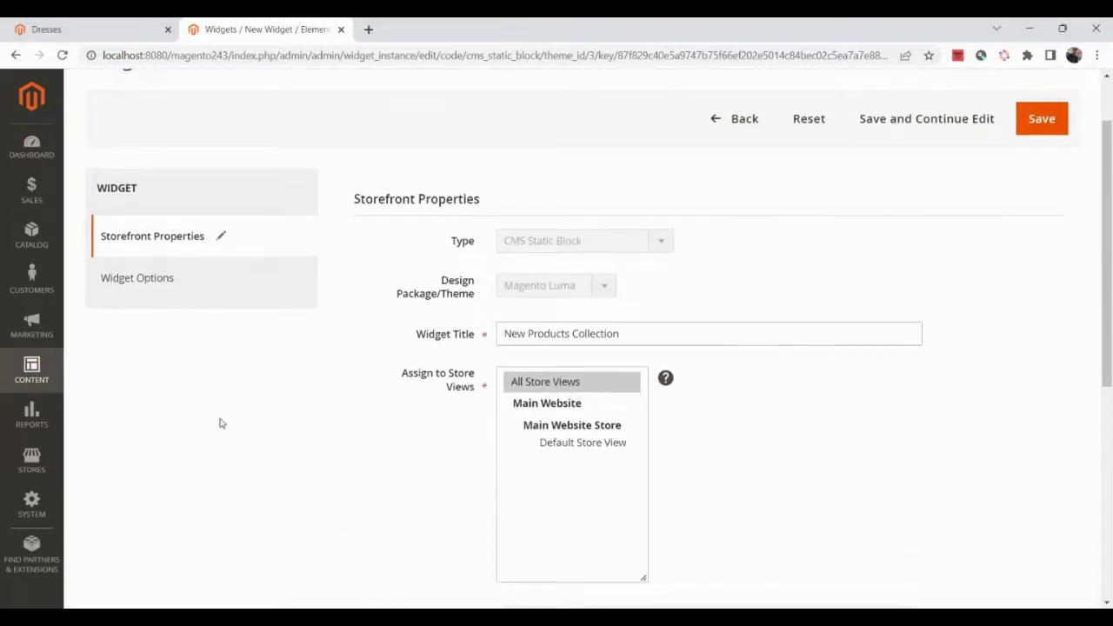
scroll(305, 419, down, 5)
scroll(181, 246, up, 5)
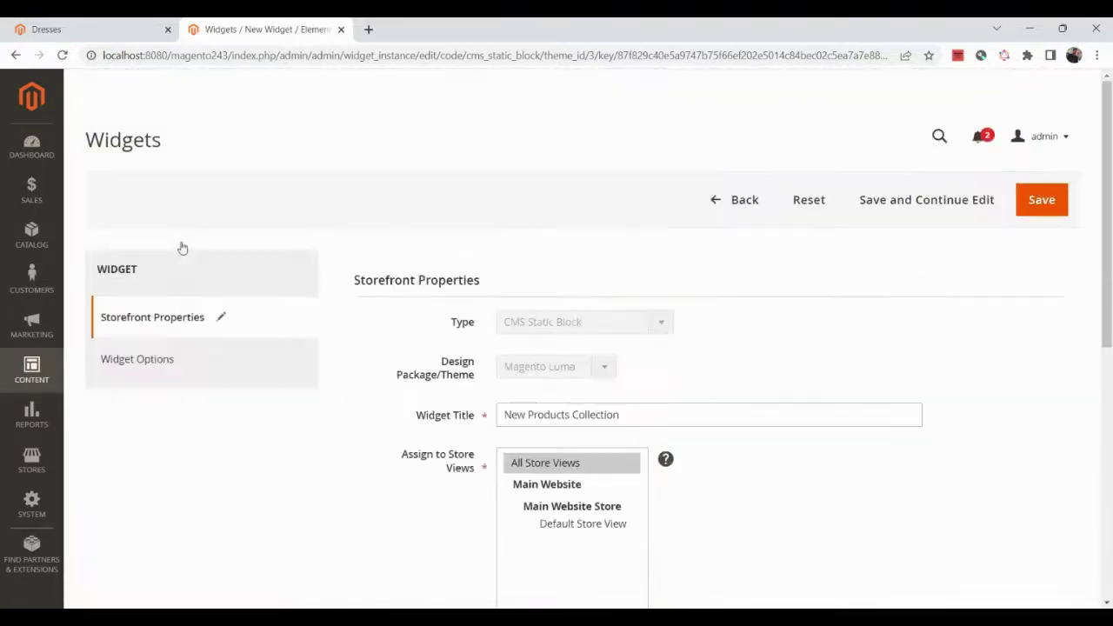
click(167, 360)
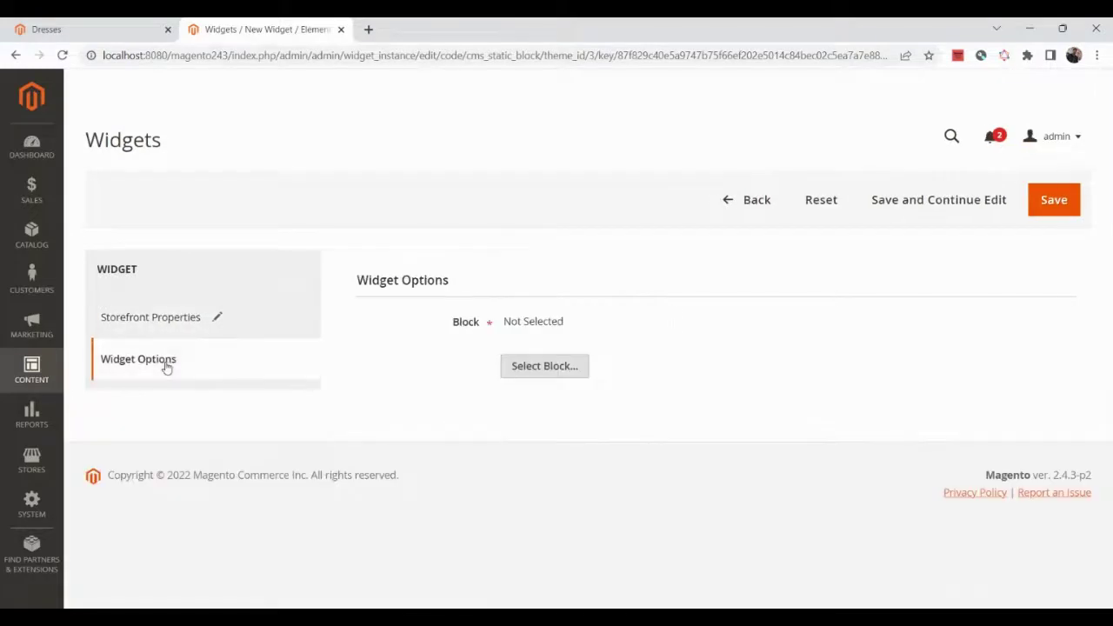
click(535, 367)
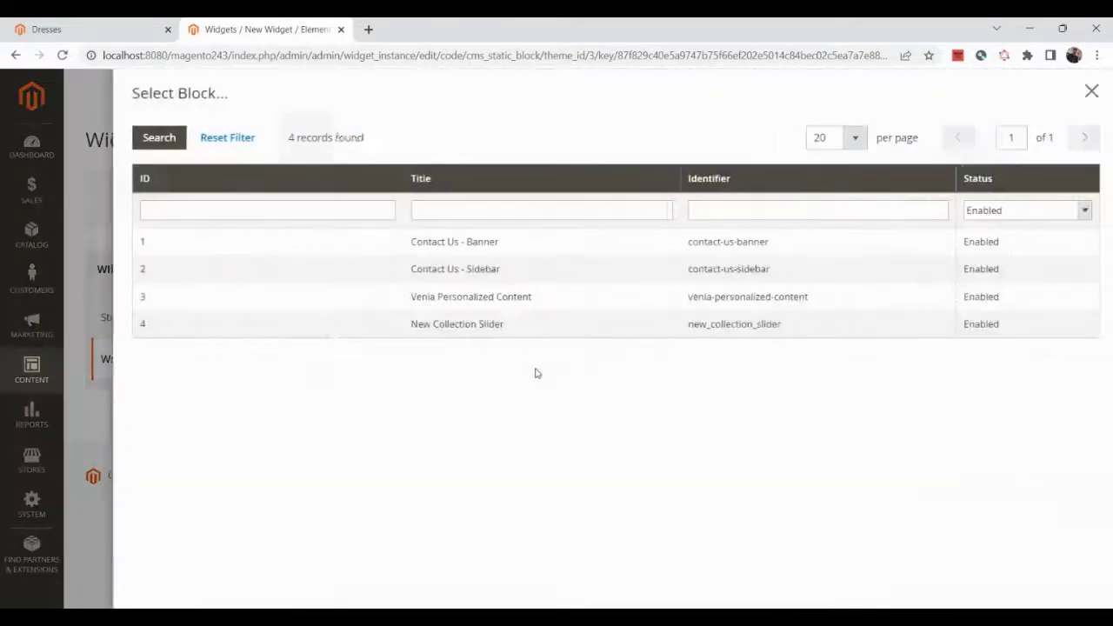
click(459, 325)
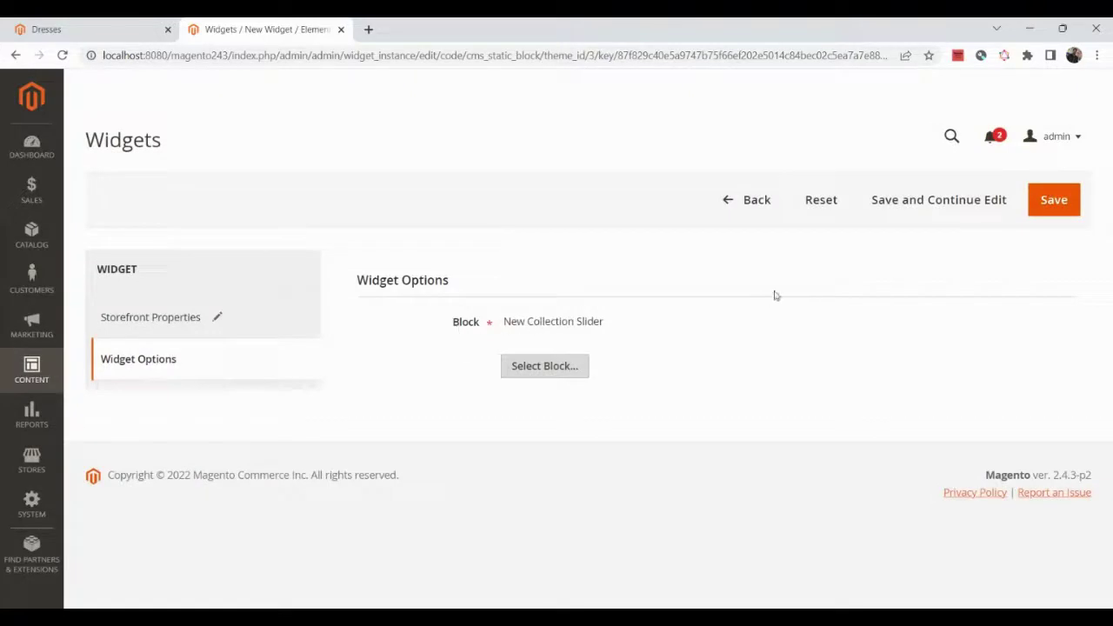
click(939, 200)
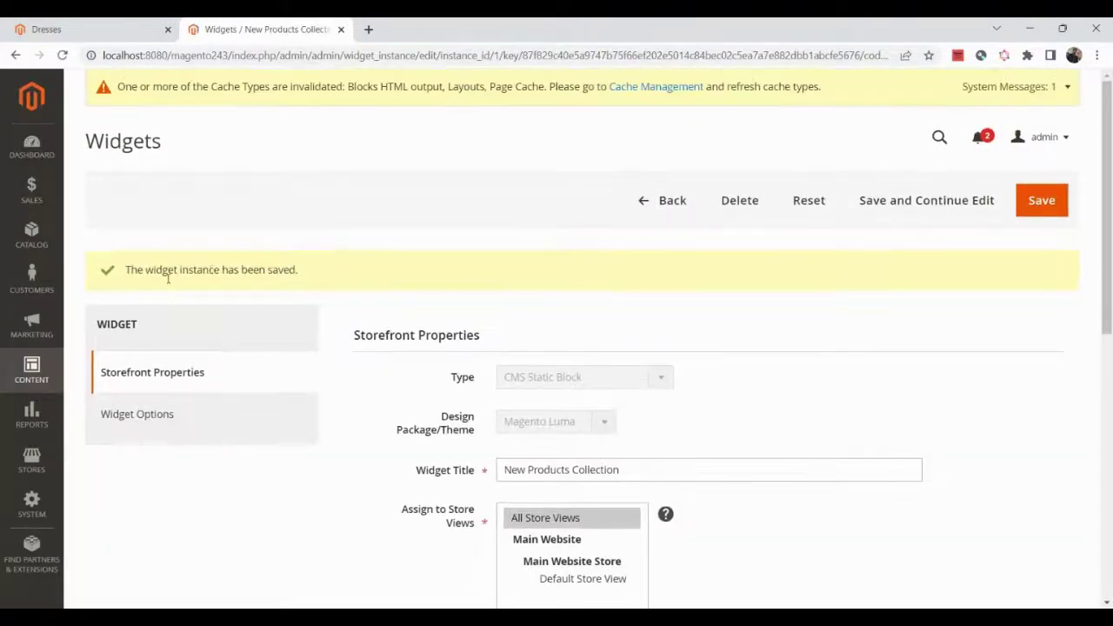
Go to Cache Management and flush the cache storage.
click(656, 87)
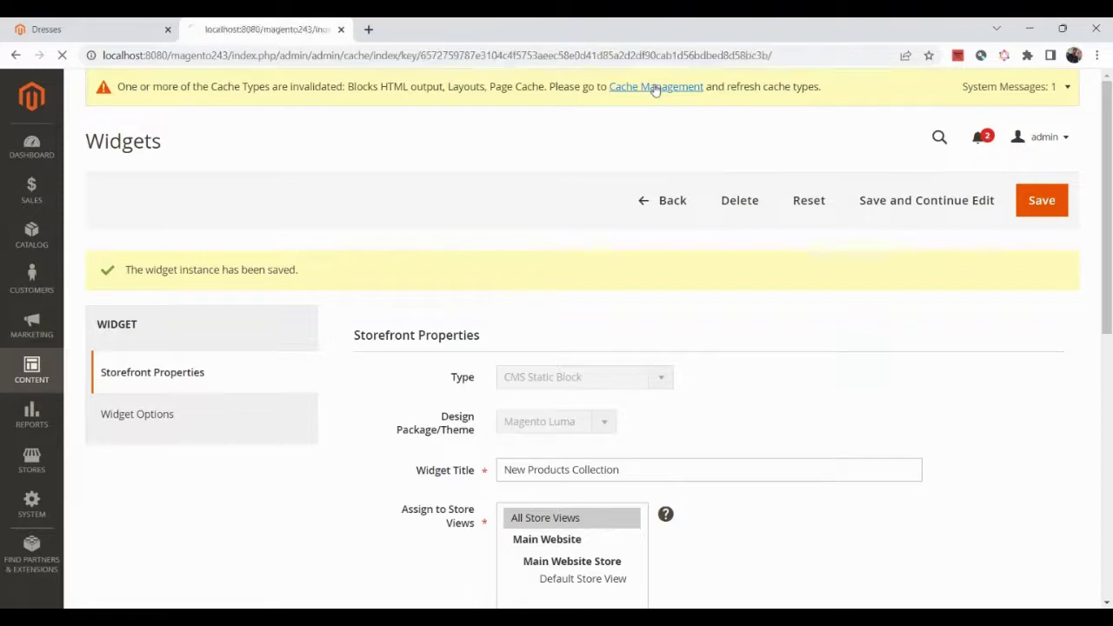
click(809, 201)
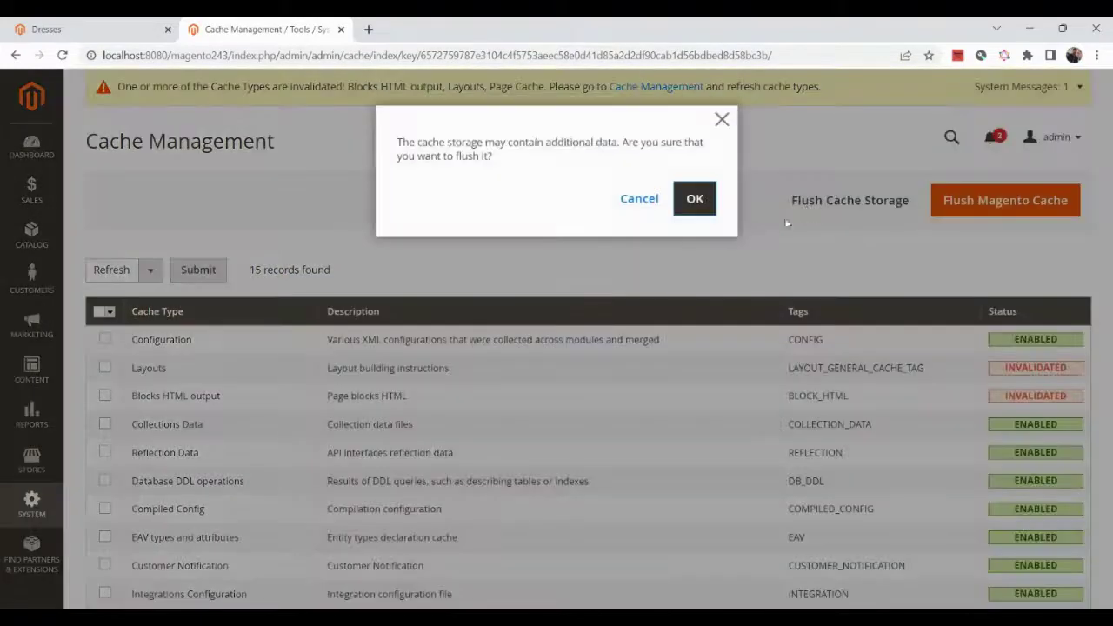
click(696, 202)
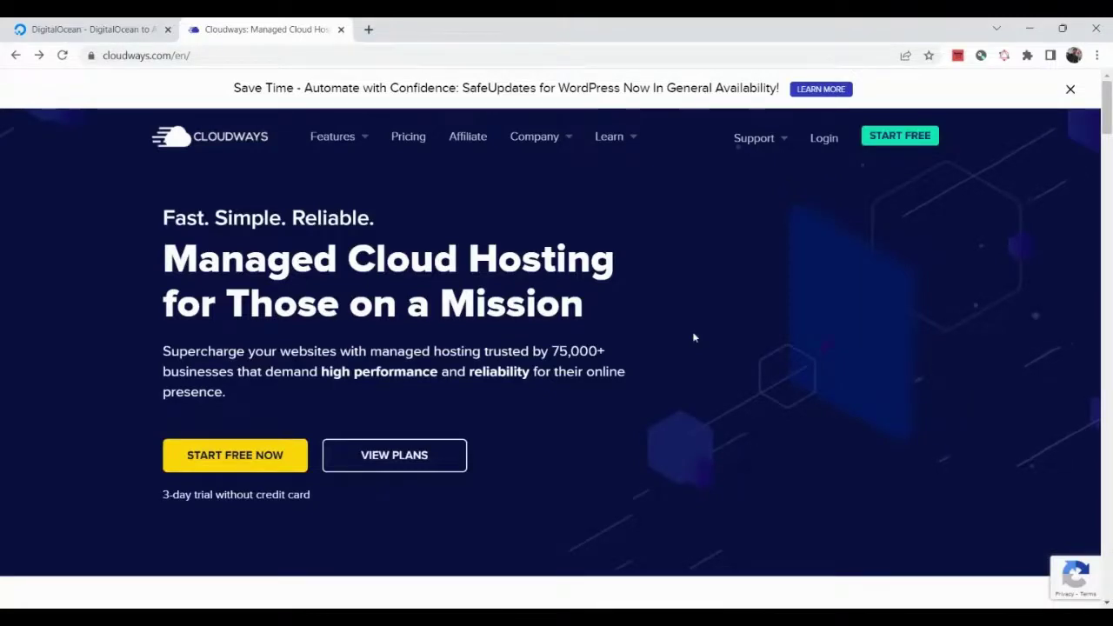
Look through the Cloudways home page, from the hosting features and supported apps to the customer reviews.
scroll(695, 338, down, 2)
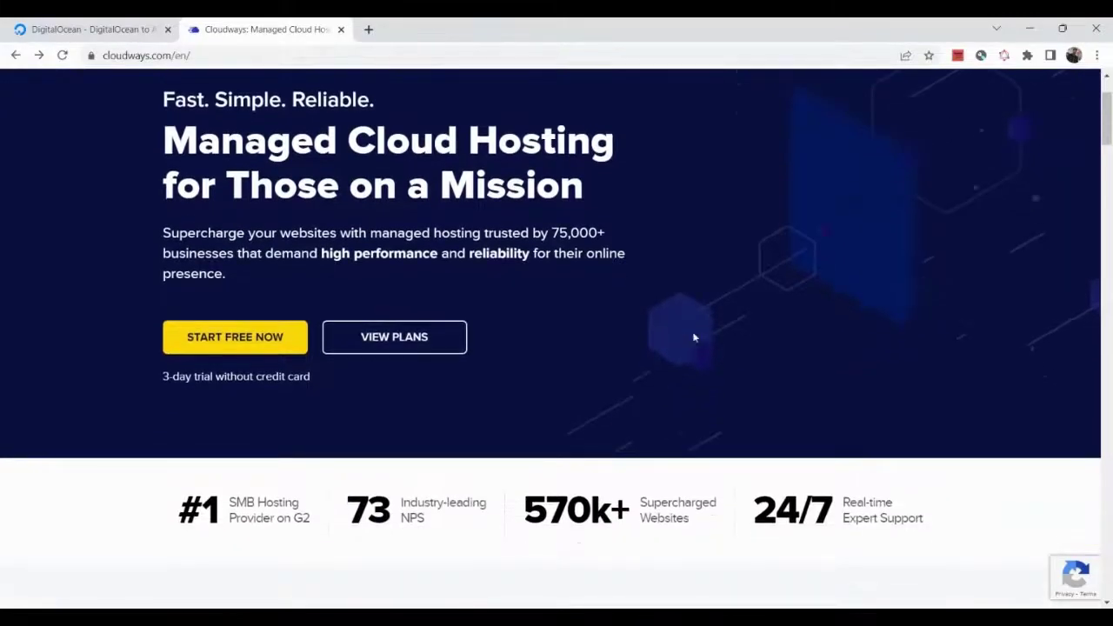
scroll(694, 338, down, 1)
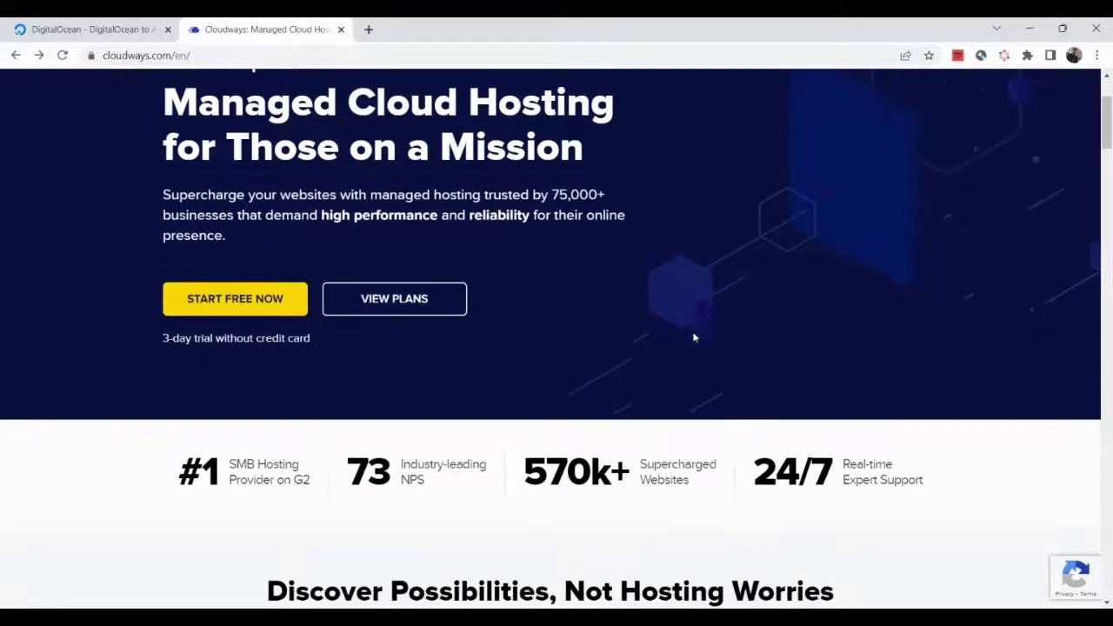
scroll(695, 337, down, 2)
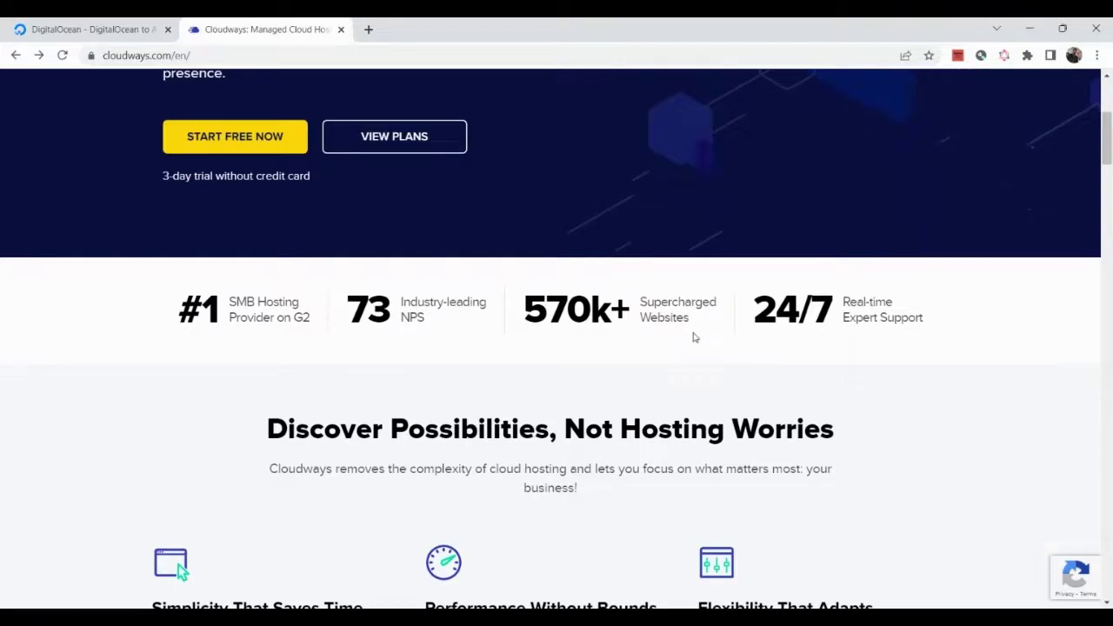
scroll(694, 338, down, 2)
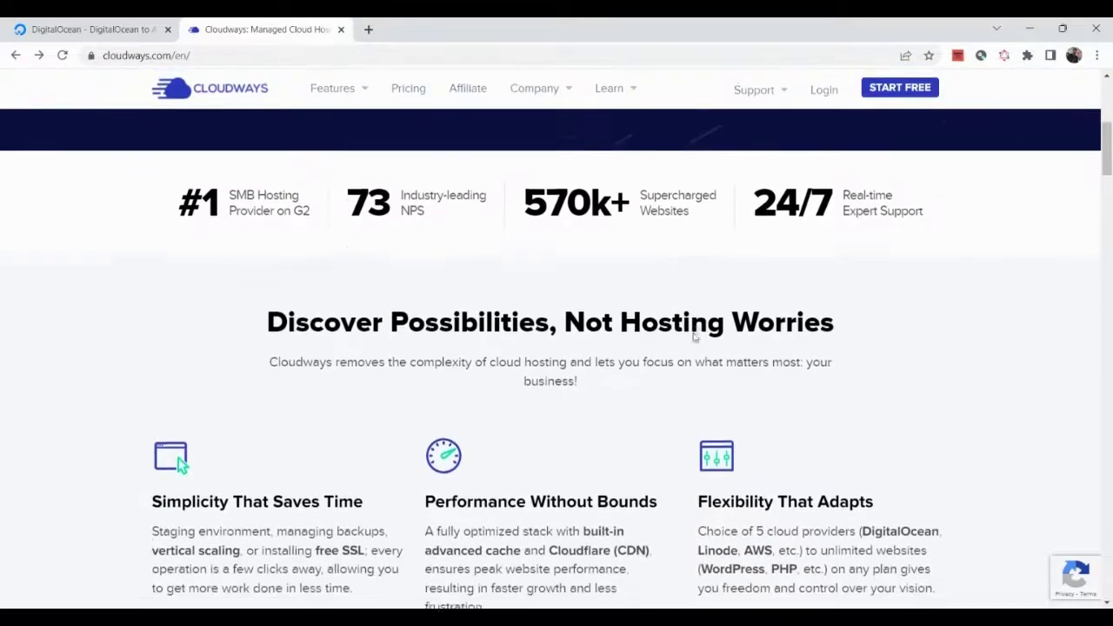
scroll(694, 337, down, 2)
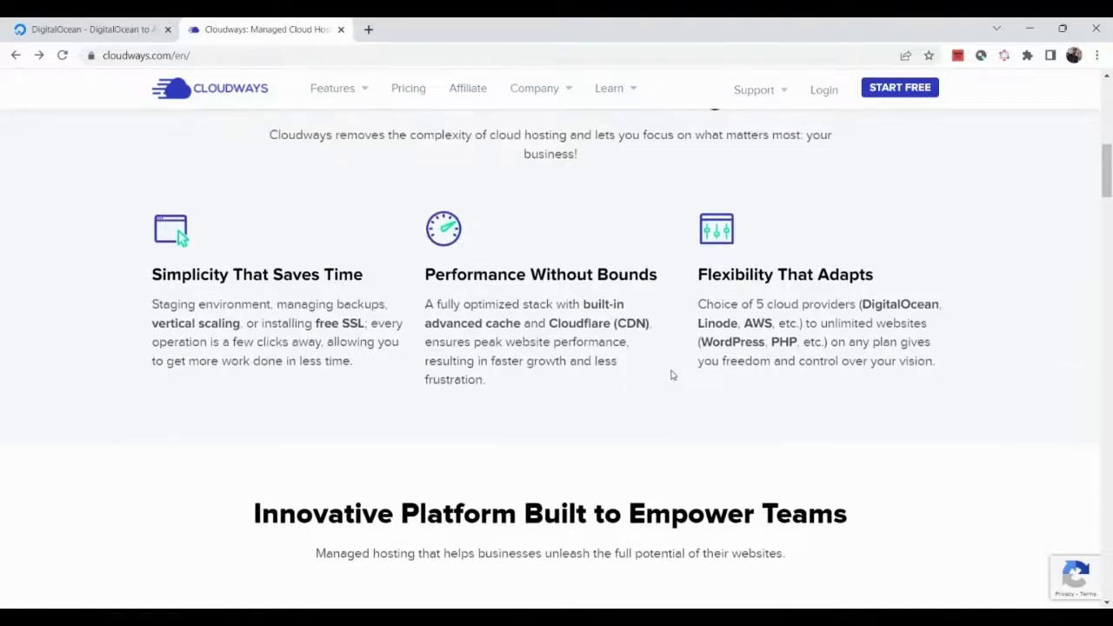
scroll(672, 376, down, 4)
scroll(672, 376, down, 1)
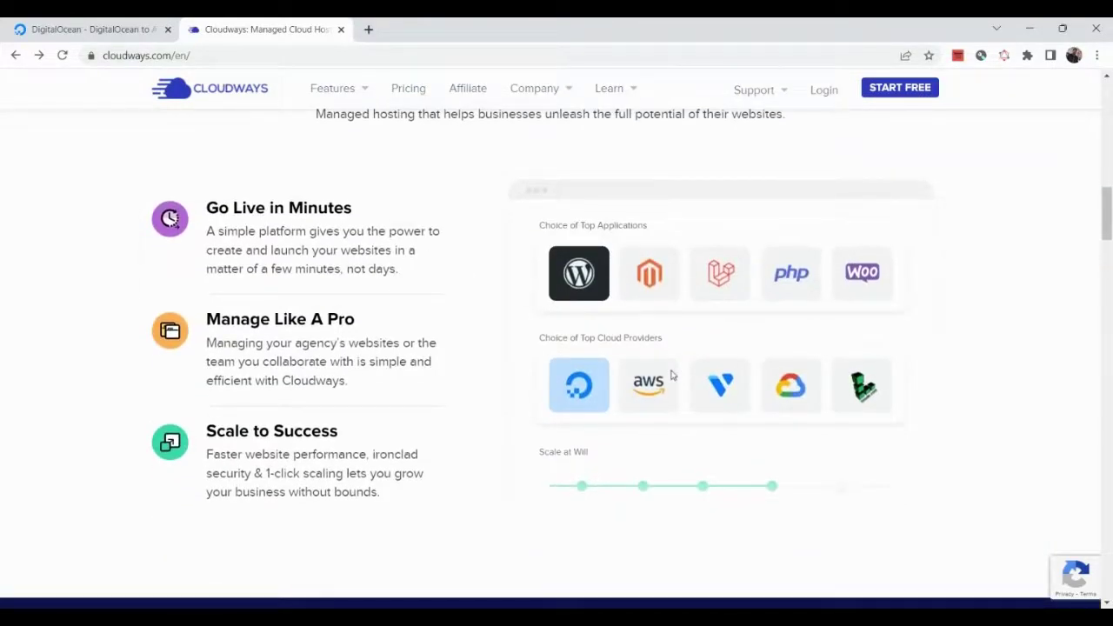
scroll(672, 375, down, 1)
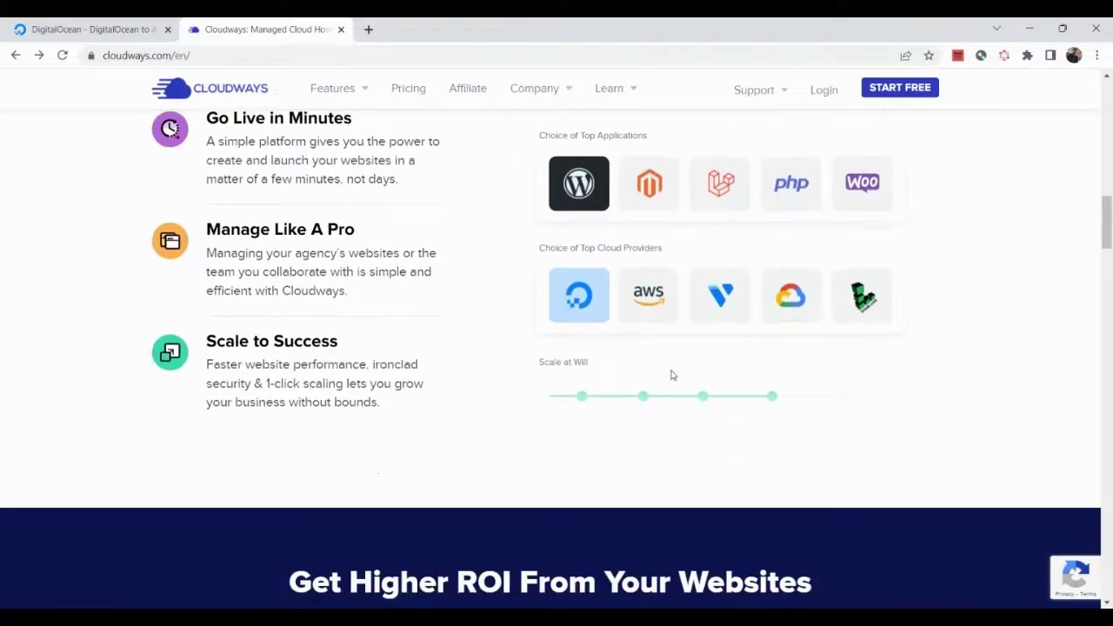
scroll(671, 375, down, 3)
scroll(671, 375, down, 6)
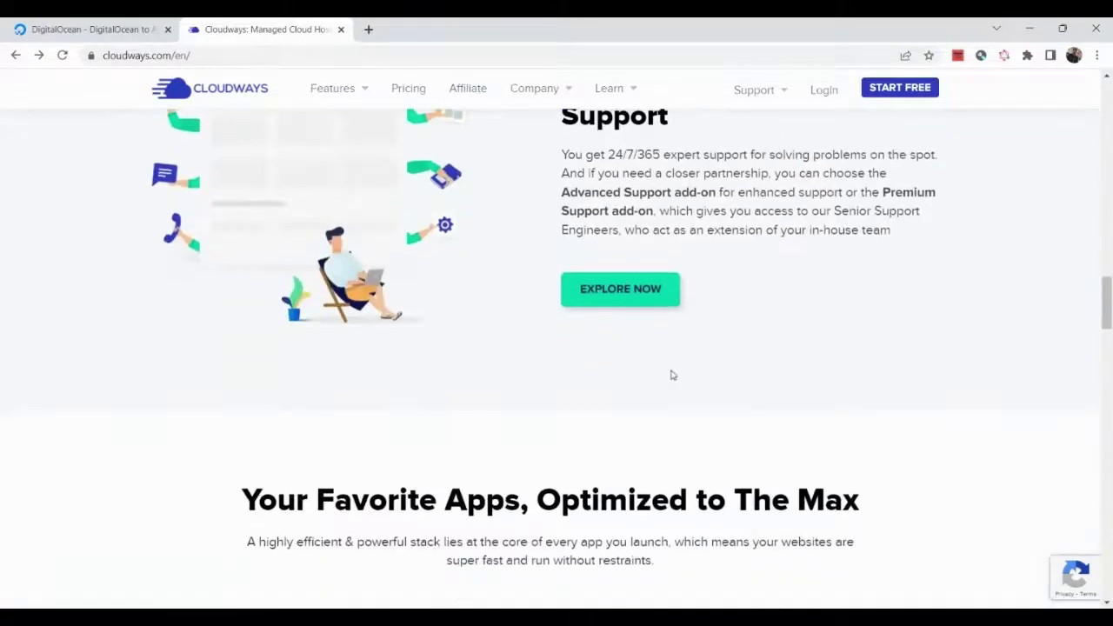
scroll(672, 376, down, 5)
scroll(672, 374, up, 1)
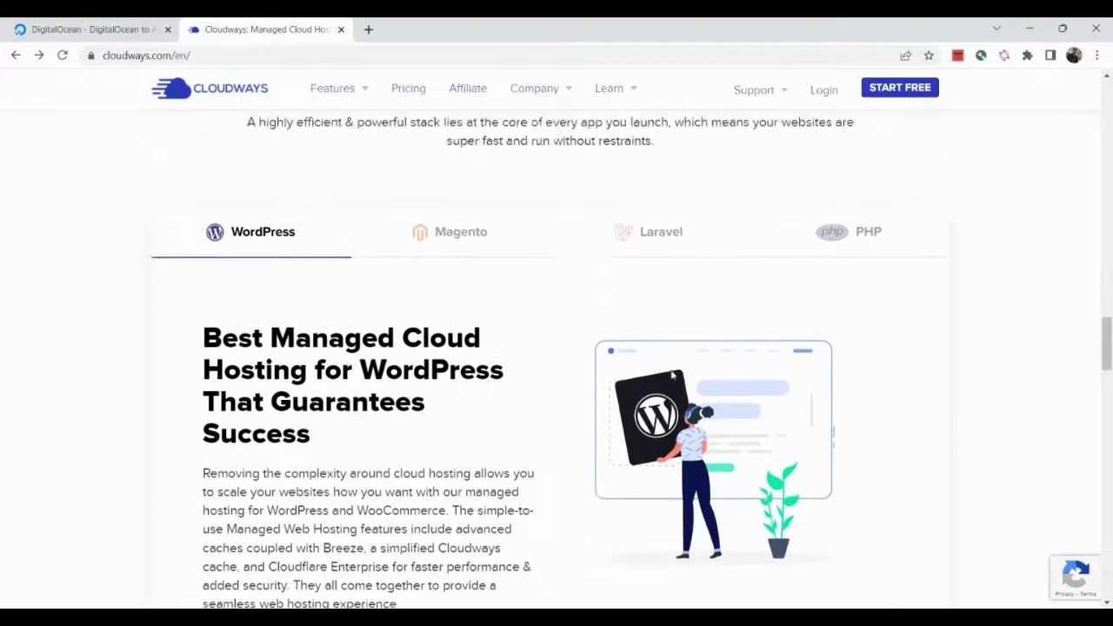
scroll(671, 375, up, 1)
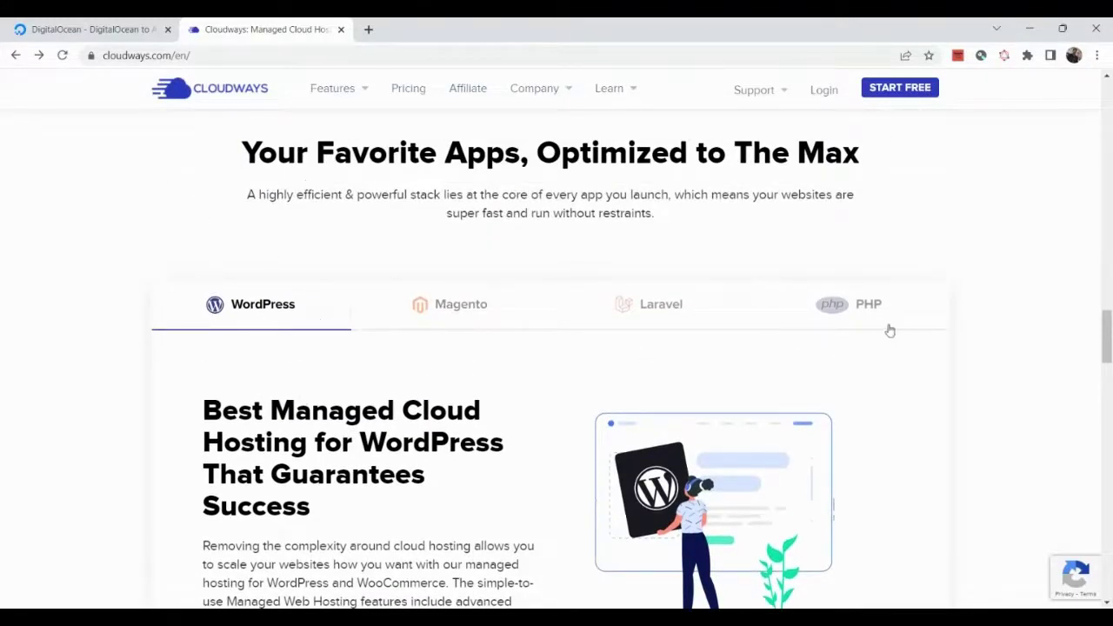
scroll(373, 502, down, 10)
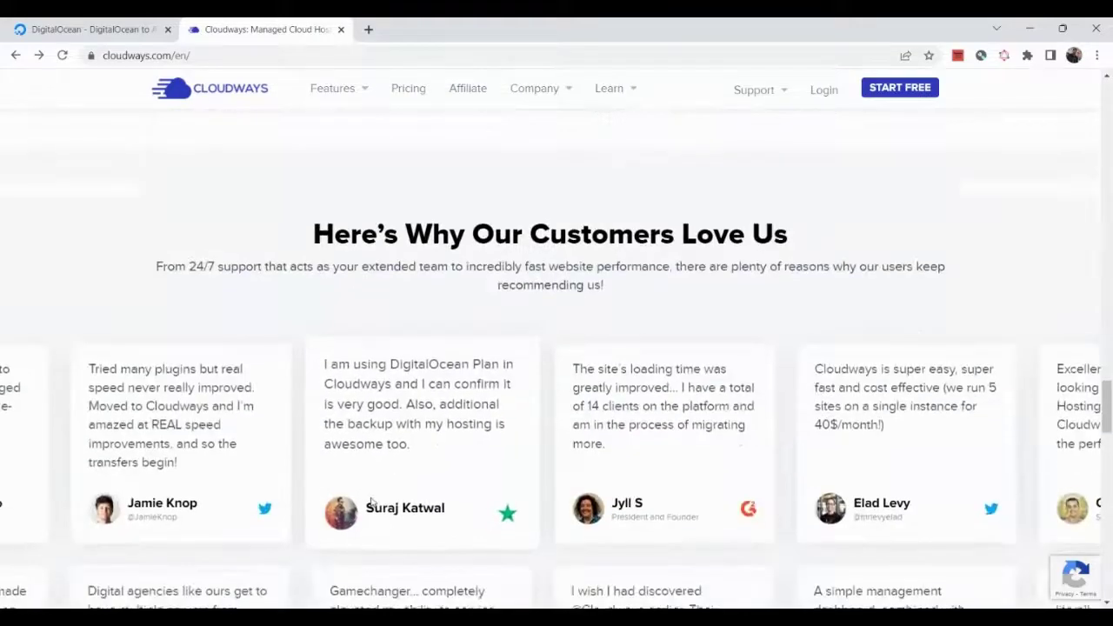
scroll(372, 502, down, 2)
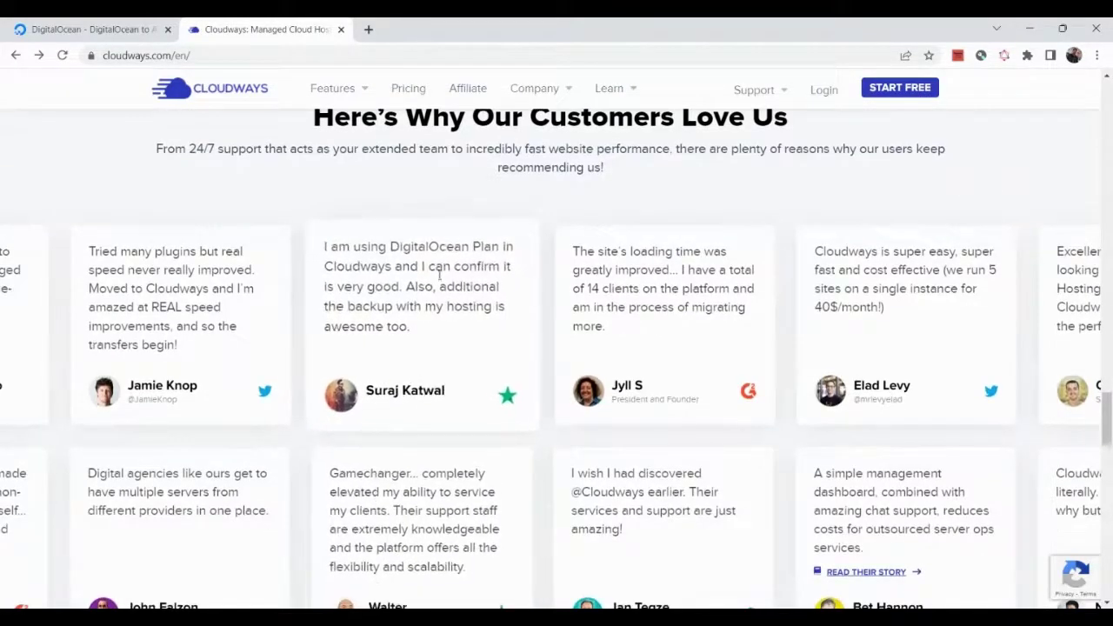
Look through the partners section and the footer links of the Cloudways home page.
scroll(548, 424, down, 7)
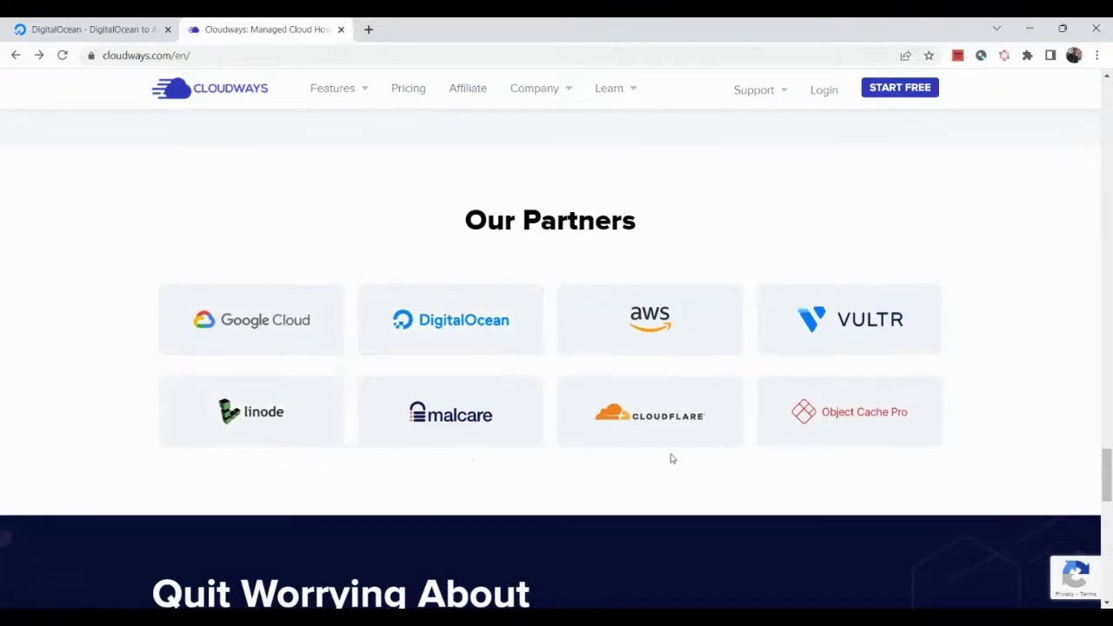
scroll(892, 460, down, 6)
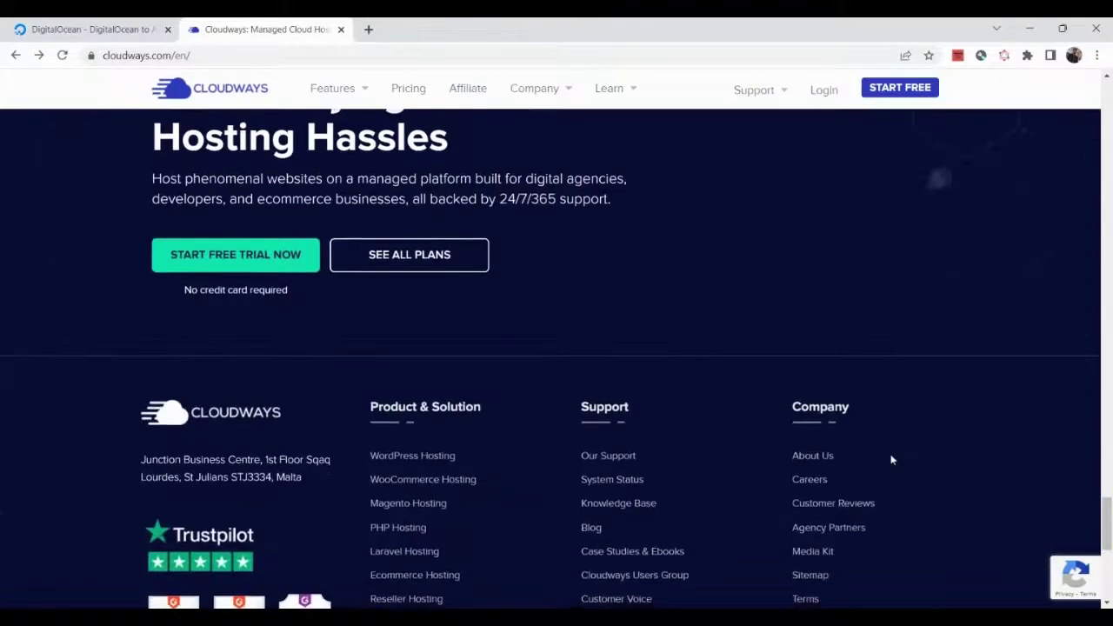
scroll(891, 459, down, 3)
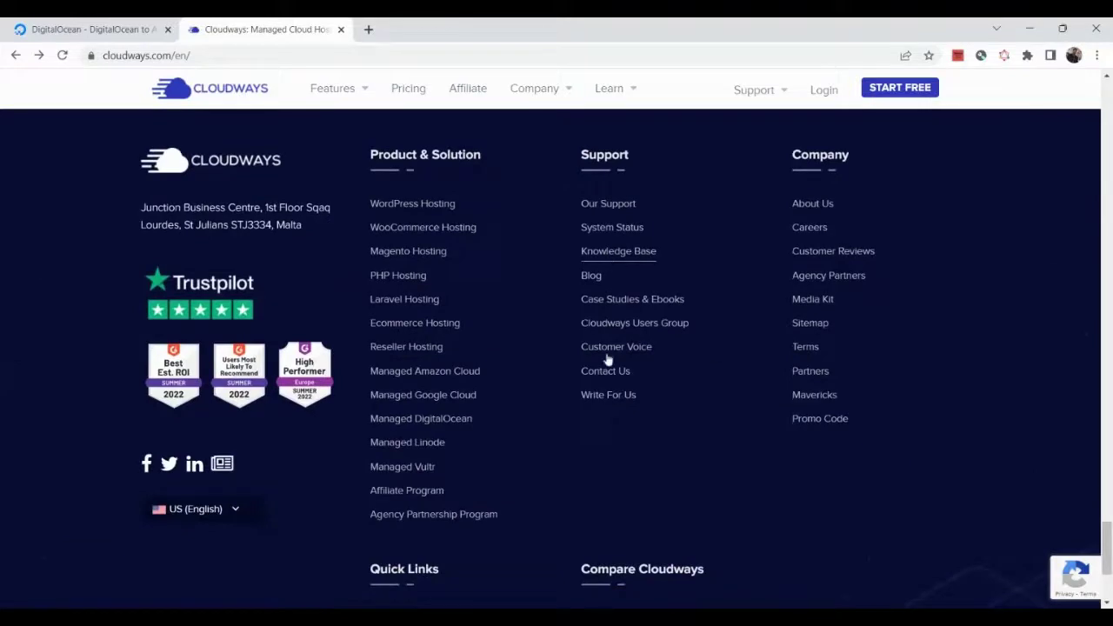
Open the Cloudways About Us page and look through its company introduction and team profiles.
click(822, 204)
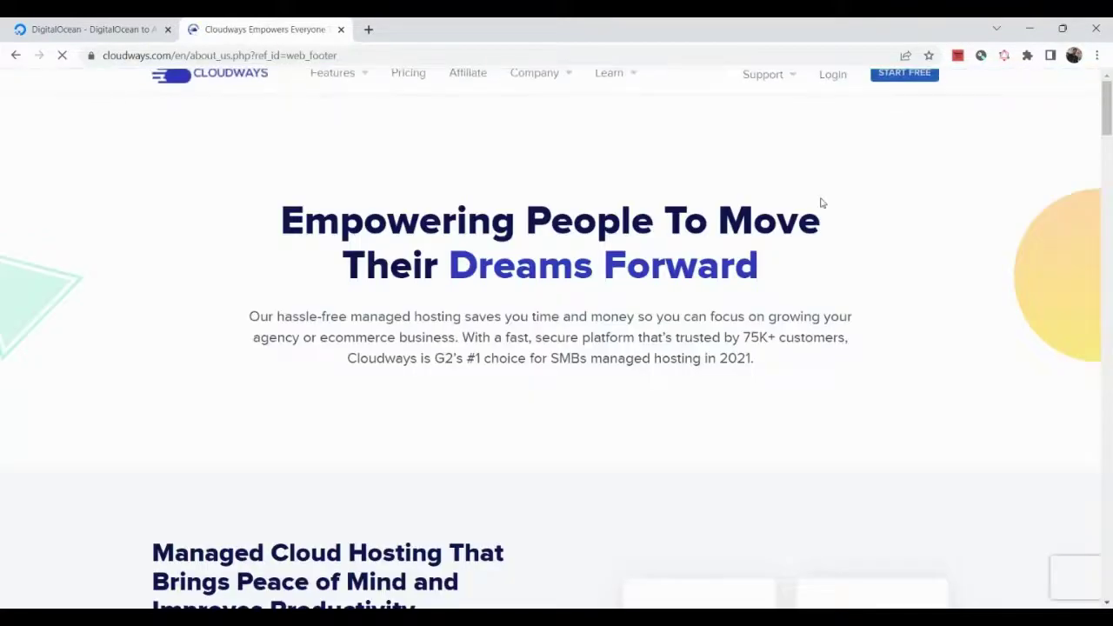
scroll(791, 374, down, 8)
scroll(792, 374, down, 12)
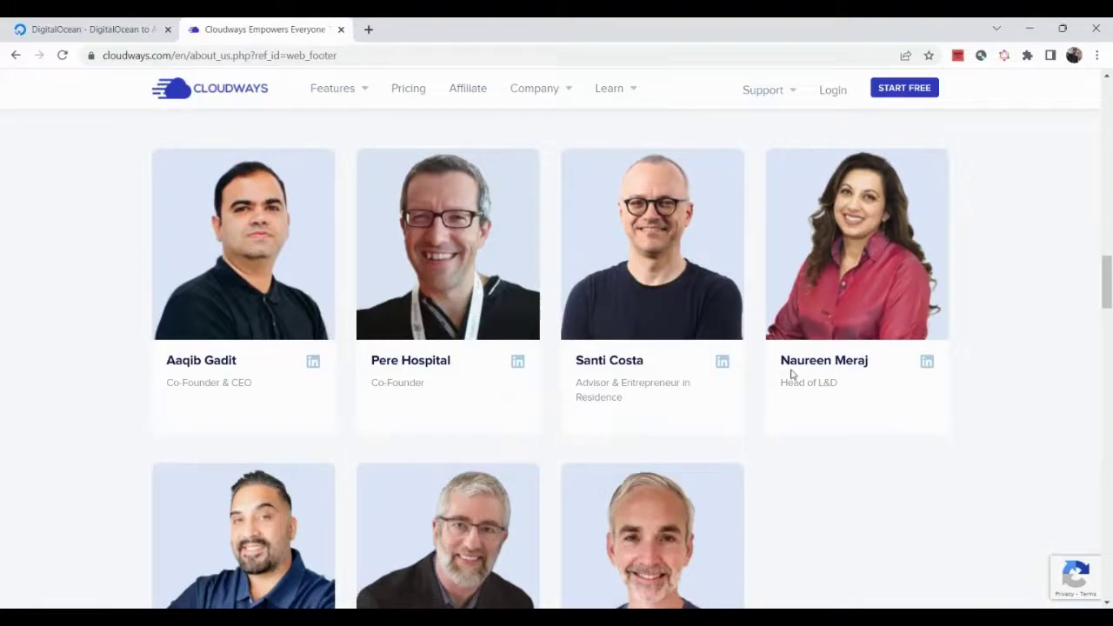
scroll(792, 374, up, 20)
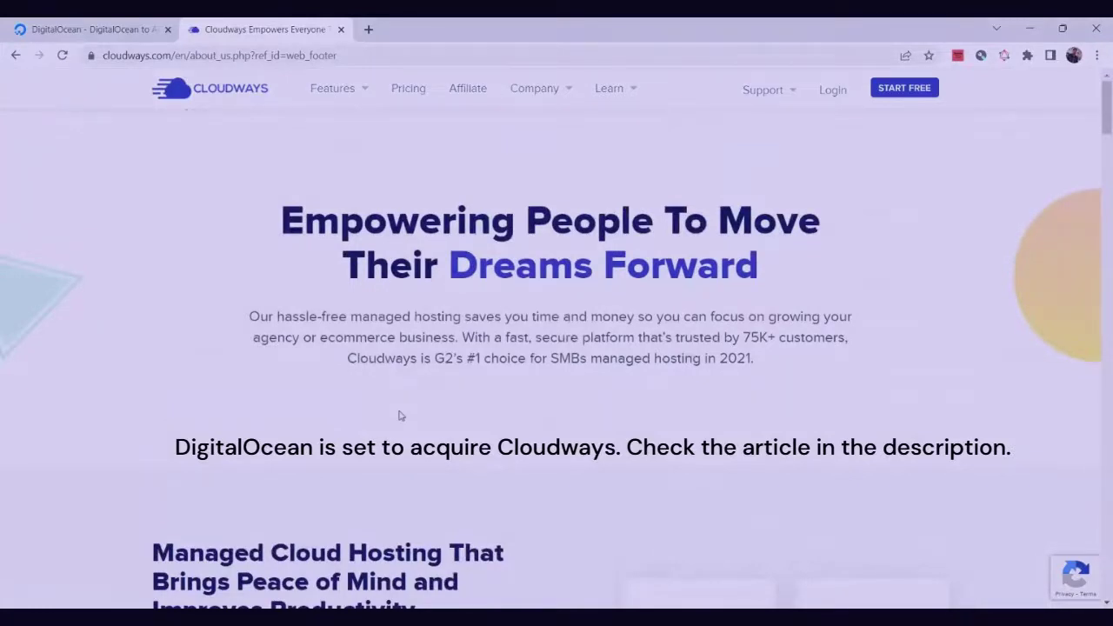
Go to the Cloudways platform from the login link and select Magento Version 2.4.5 as the application to deploy.
click(837, 91)
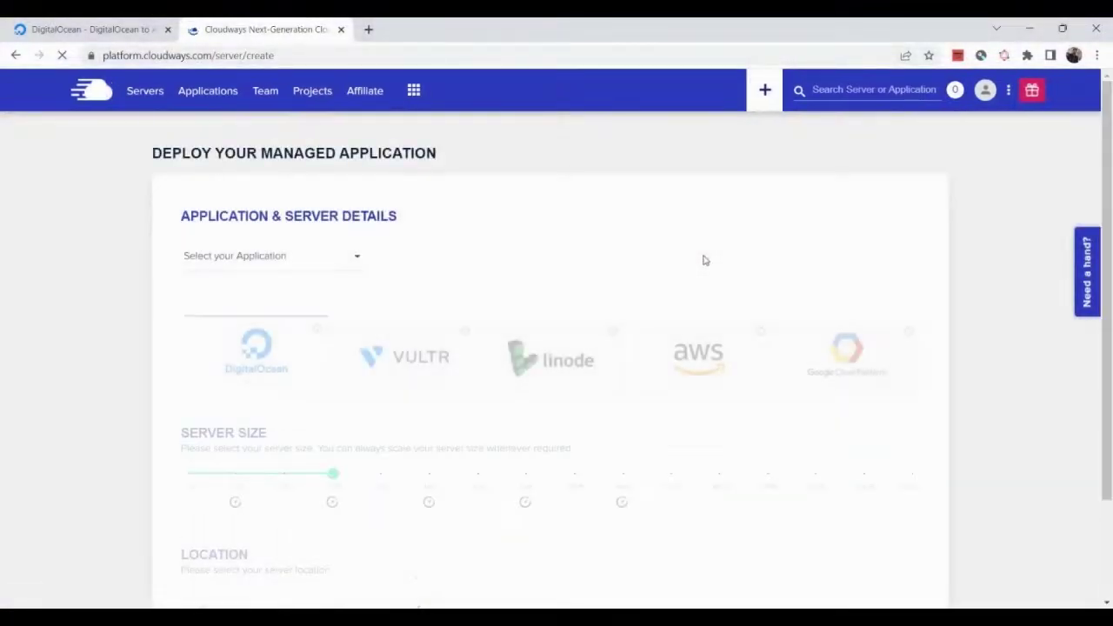
click(254, 261)
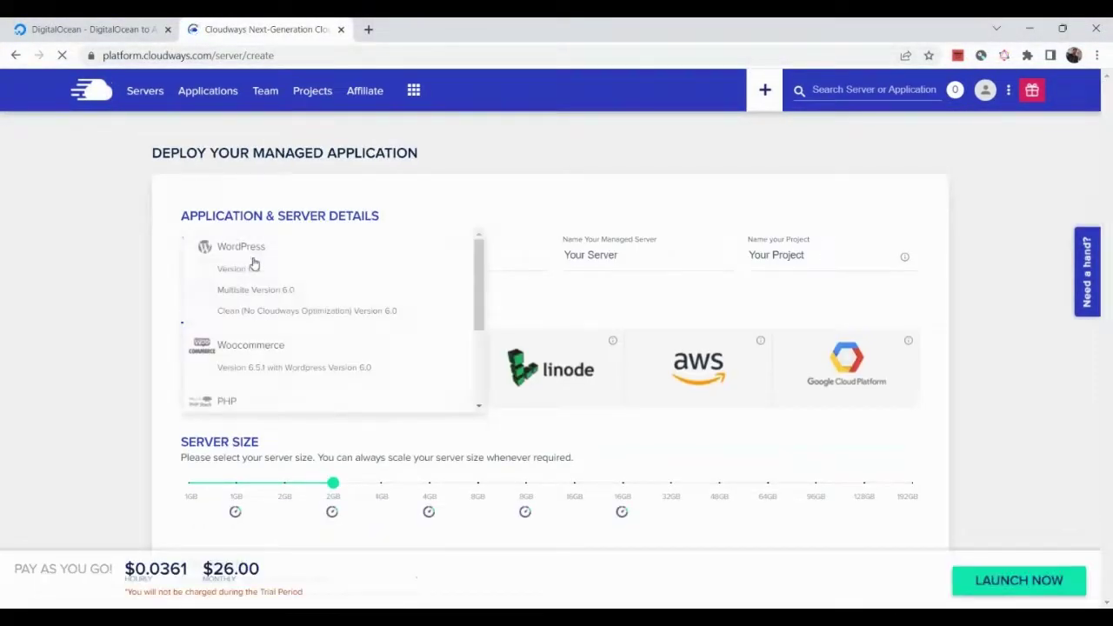
scroll(303, 325, down, 3)
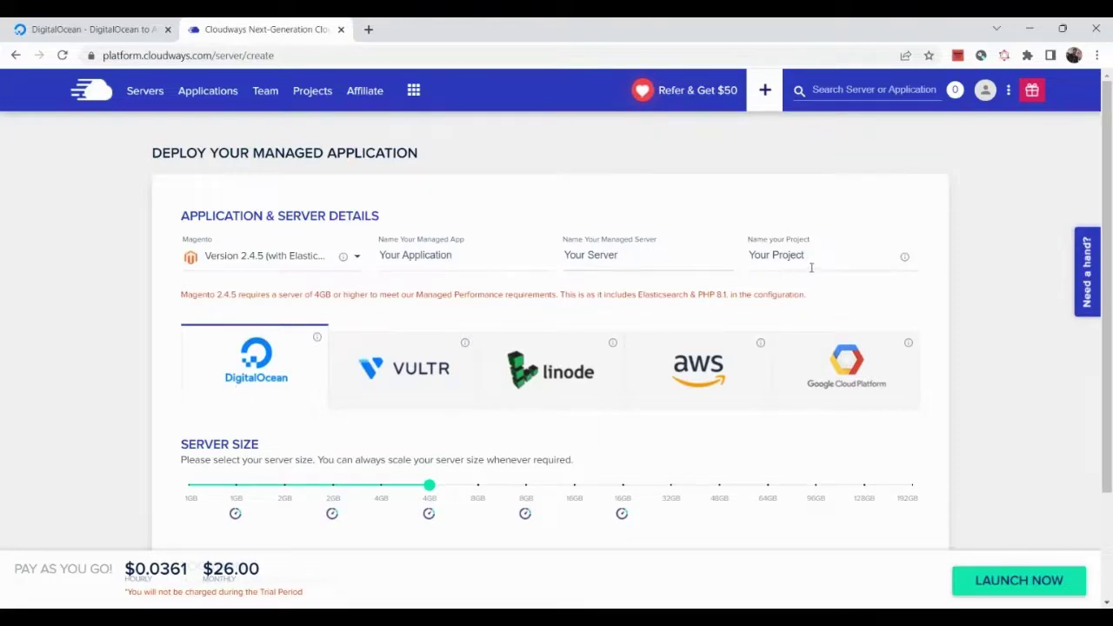
Set the DigitalOcean server size to 8GB Premium.
scroll(368, 403, down, 1)
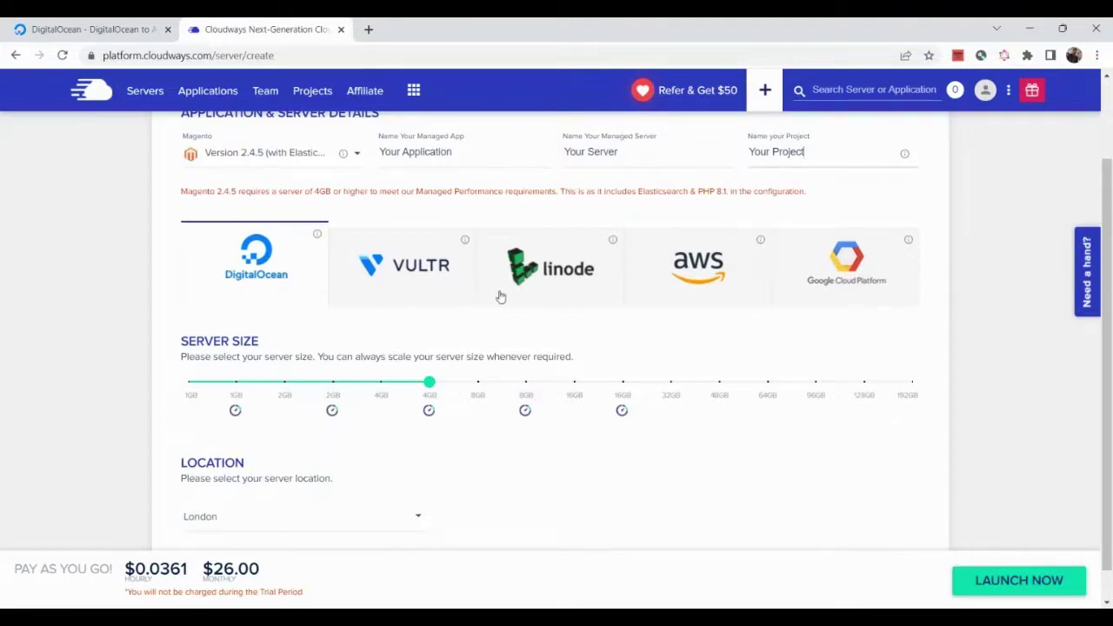
scroll(278, 383, down, 1)
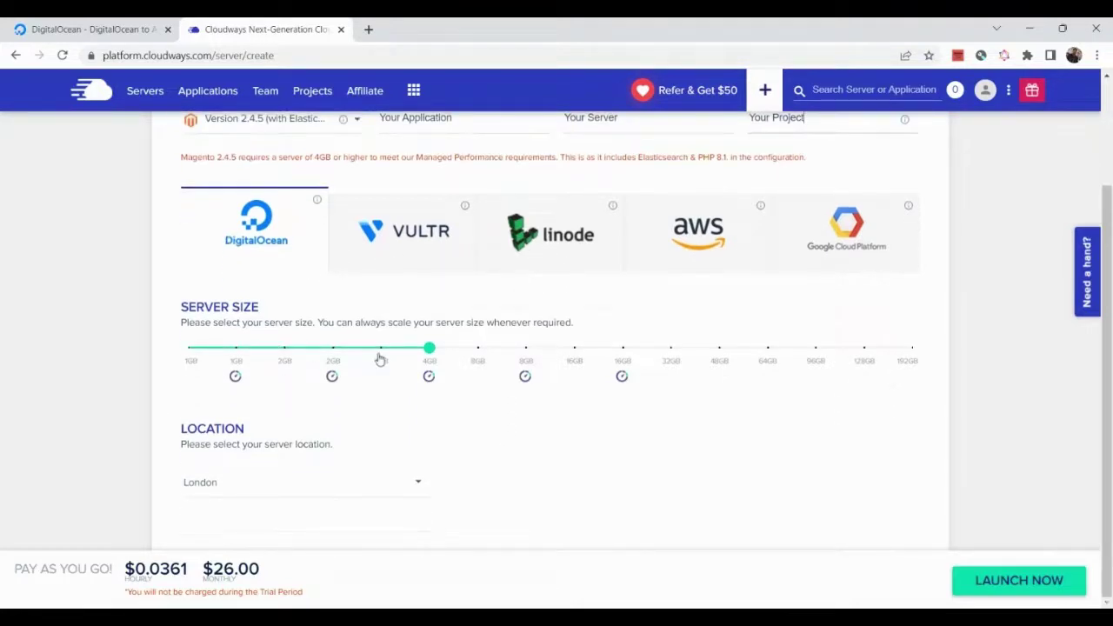
click(477, 357)
click(527, 356)
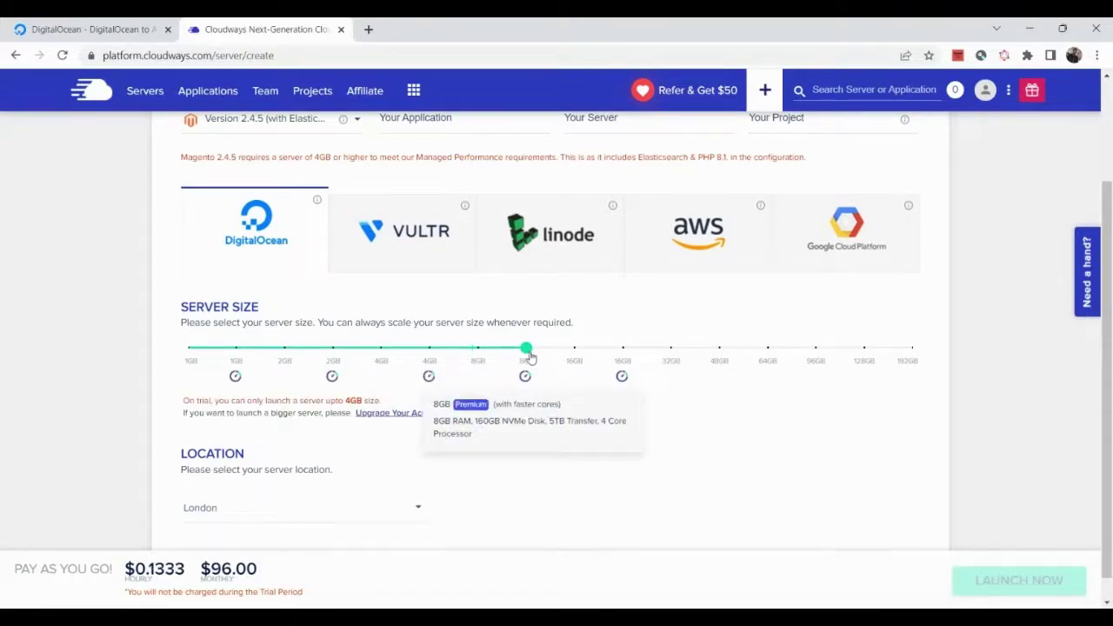
mouse_move(591, 372)
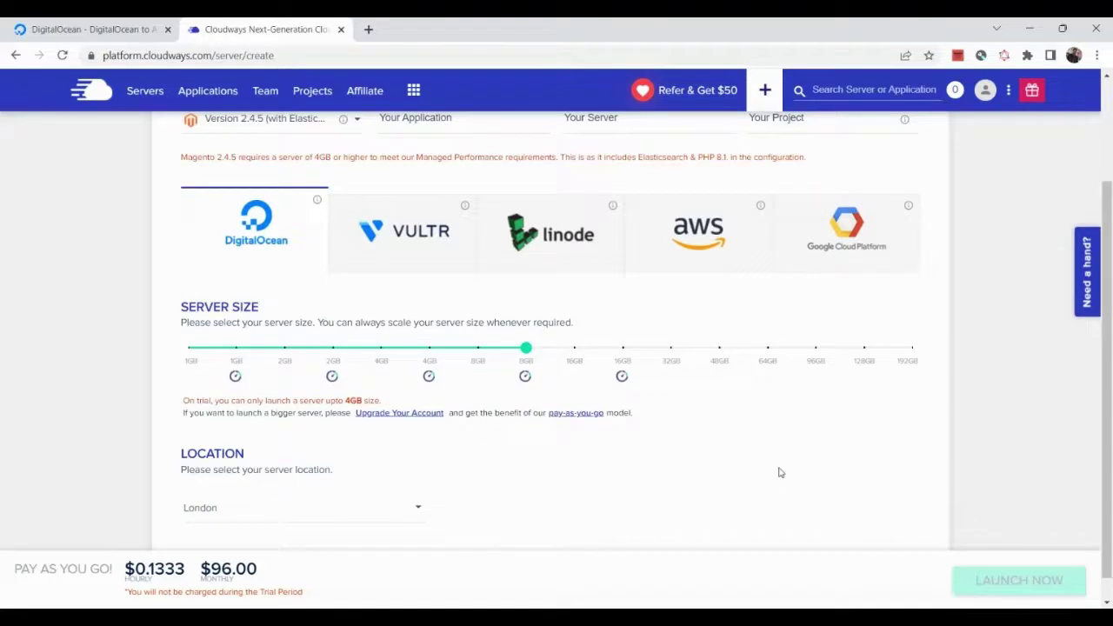
Look through the available server locations without changing London, and check the pay-as-you-go pricing.
scroll(780, 472, down, 1)
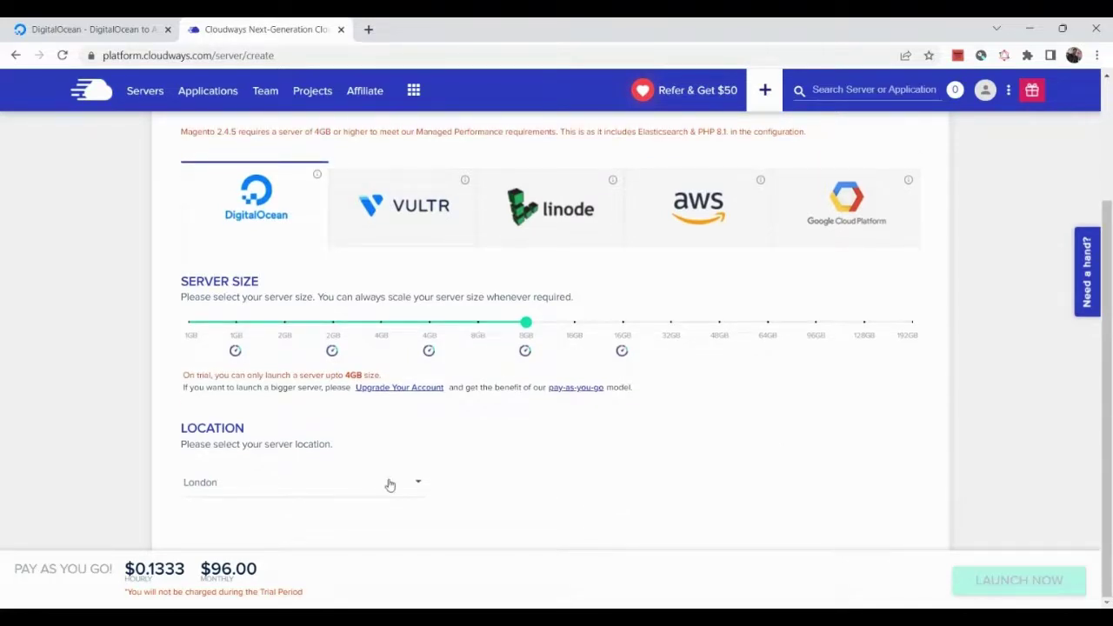
click(212, 485)
scroll(263, 530, down, 3)
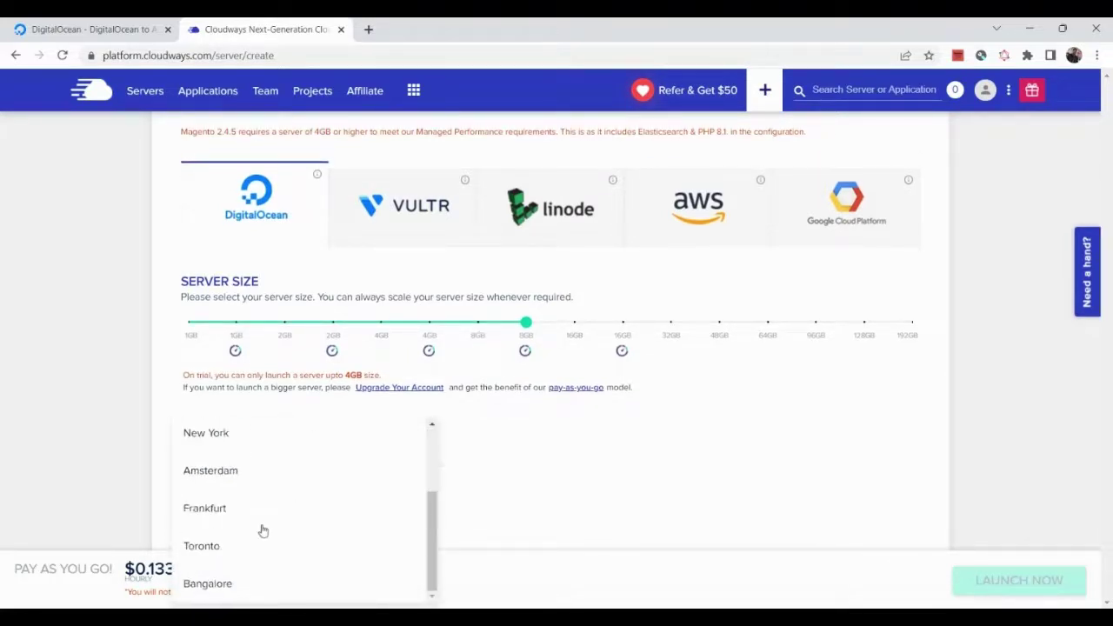
scroll(269, 494, up, 3)
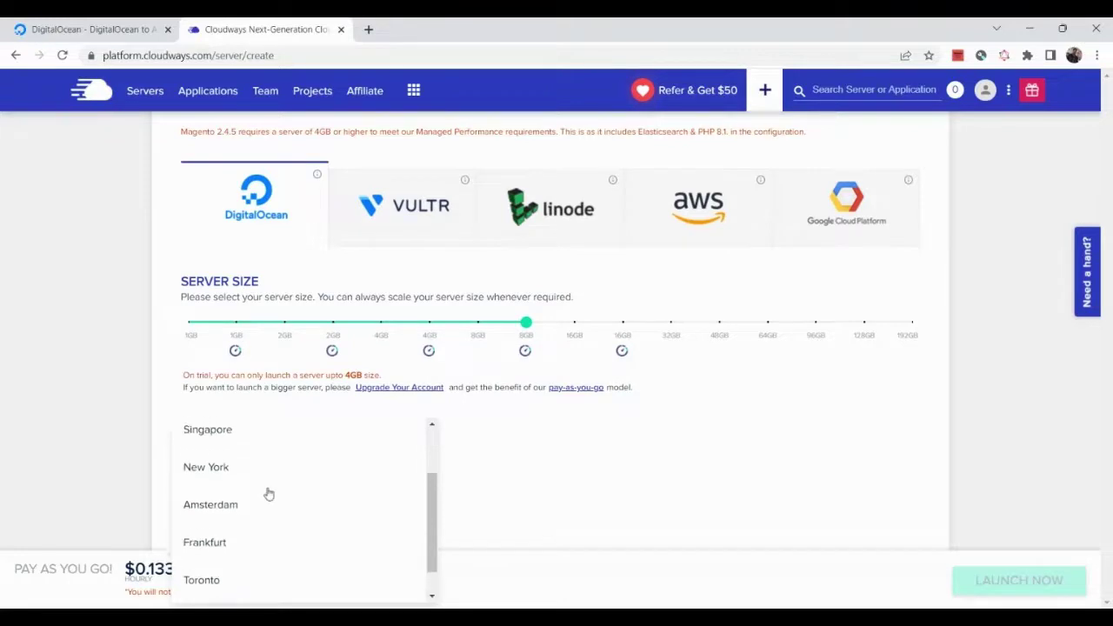
click(588, 448)
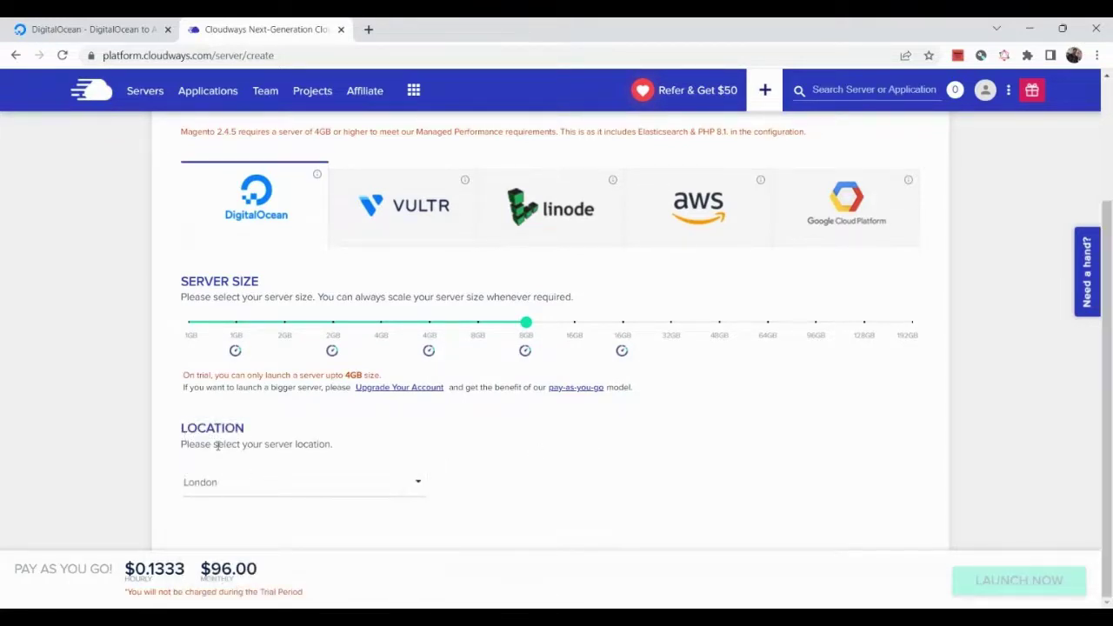
drag(17, 571, 192, 574)
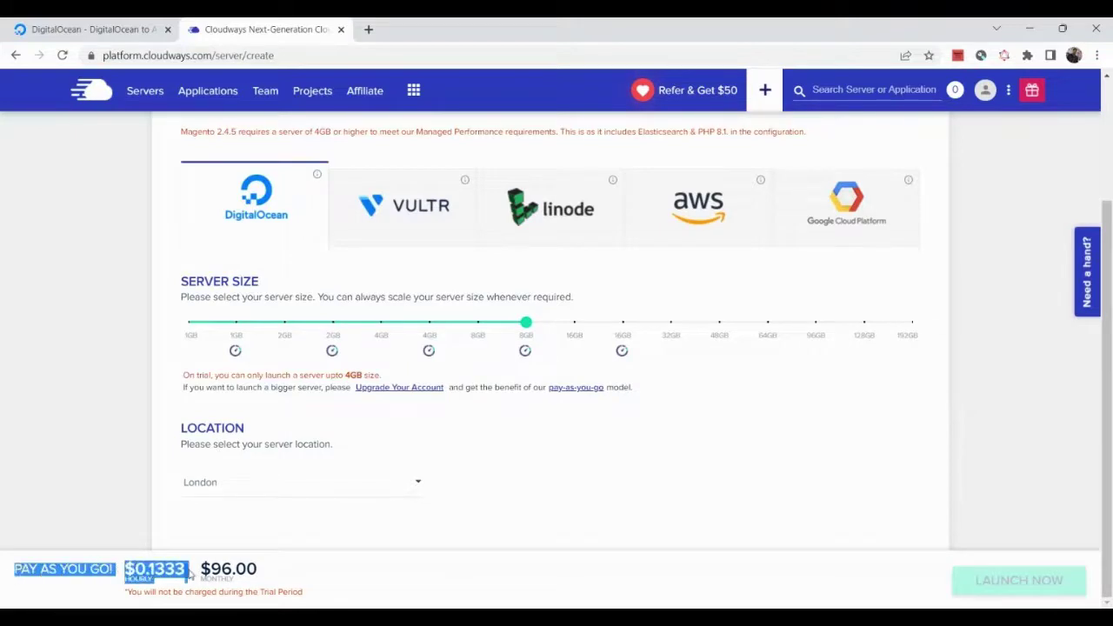
click(188, 569)
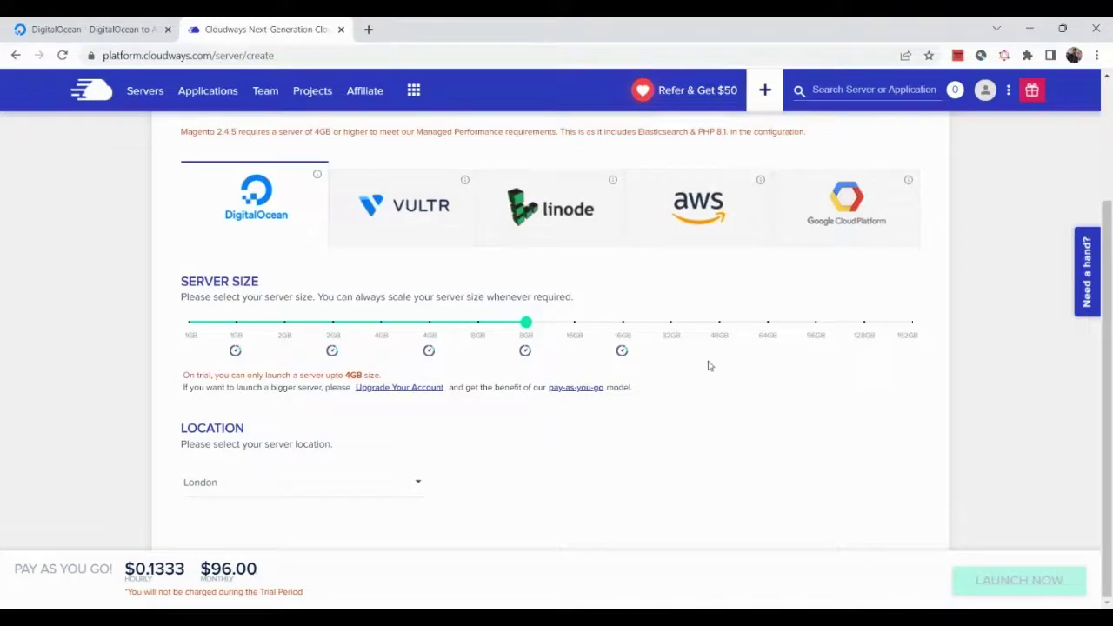
scroll(709, 366, up, 2)
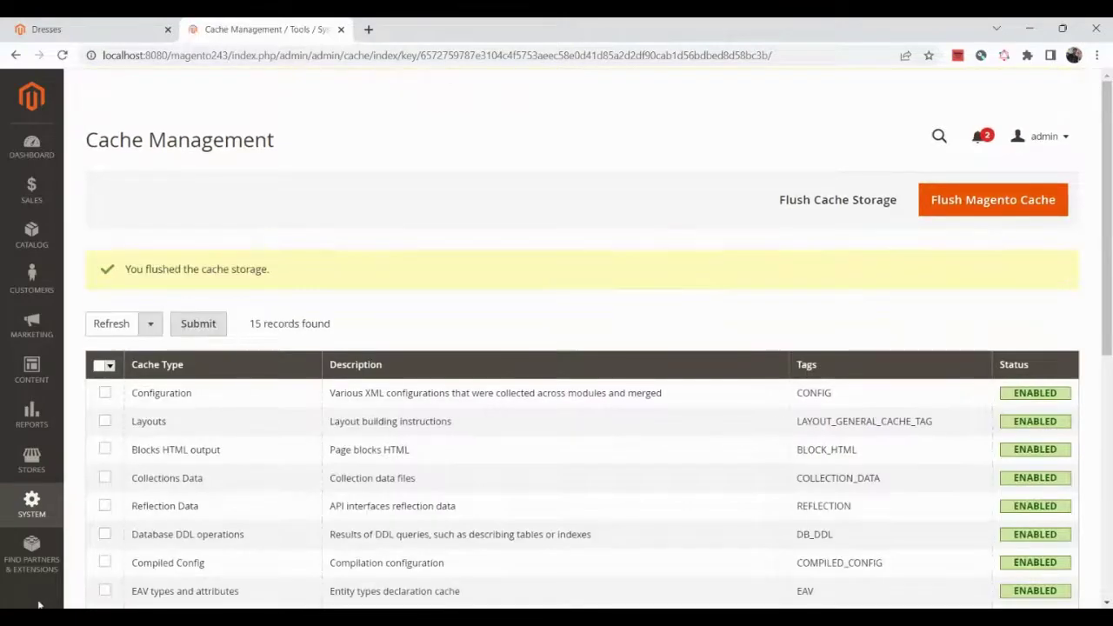
Return to the Luma storefront's home page and open the Athena Tank Dress product from the Dresses category.
click(109, 22)
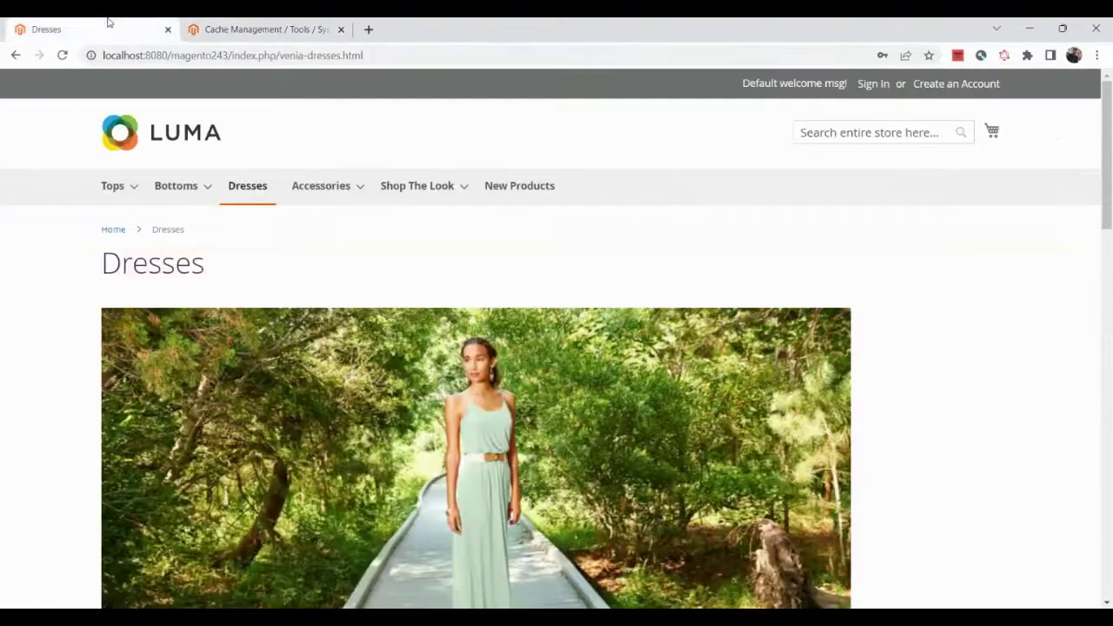
click(156, 141)
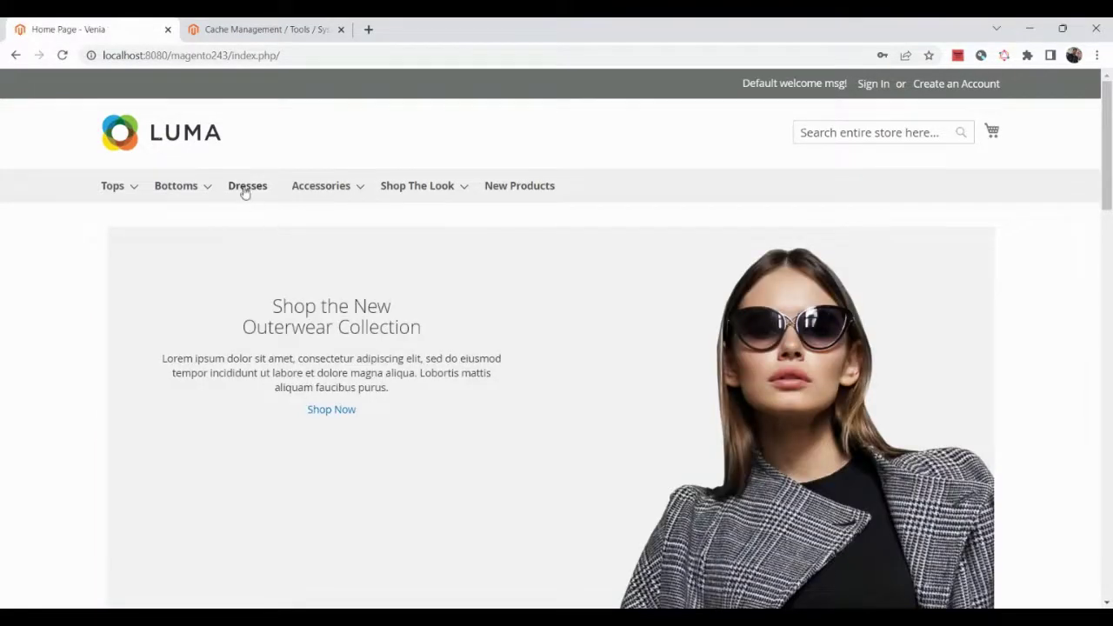
click(245, 192)
scroll(244, 191, down, 1)
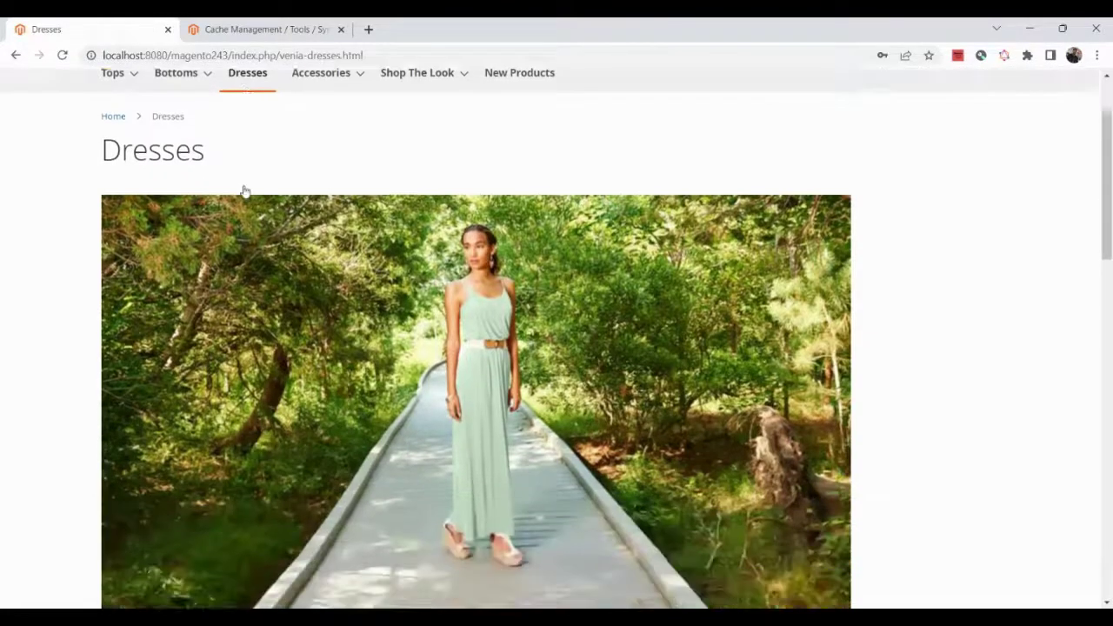
scroll(244, 192, down, 6)
click(391, 230)
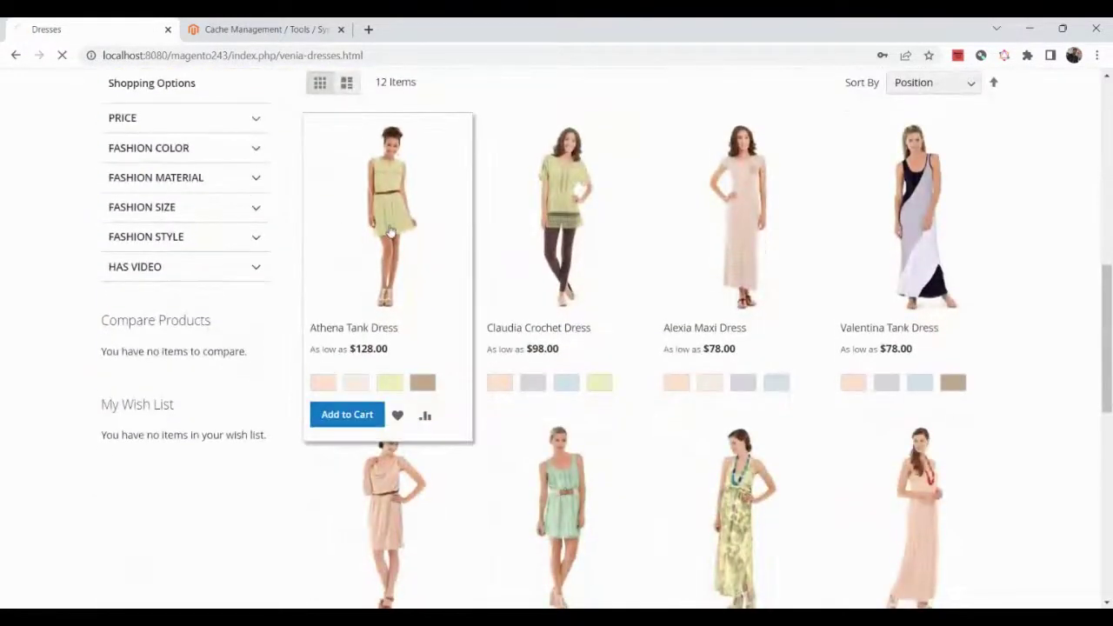
Examine the New Products Collection block below the details on the Athena Tank Dress product page.
scroll(391, 230, down, 5)
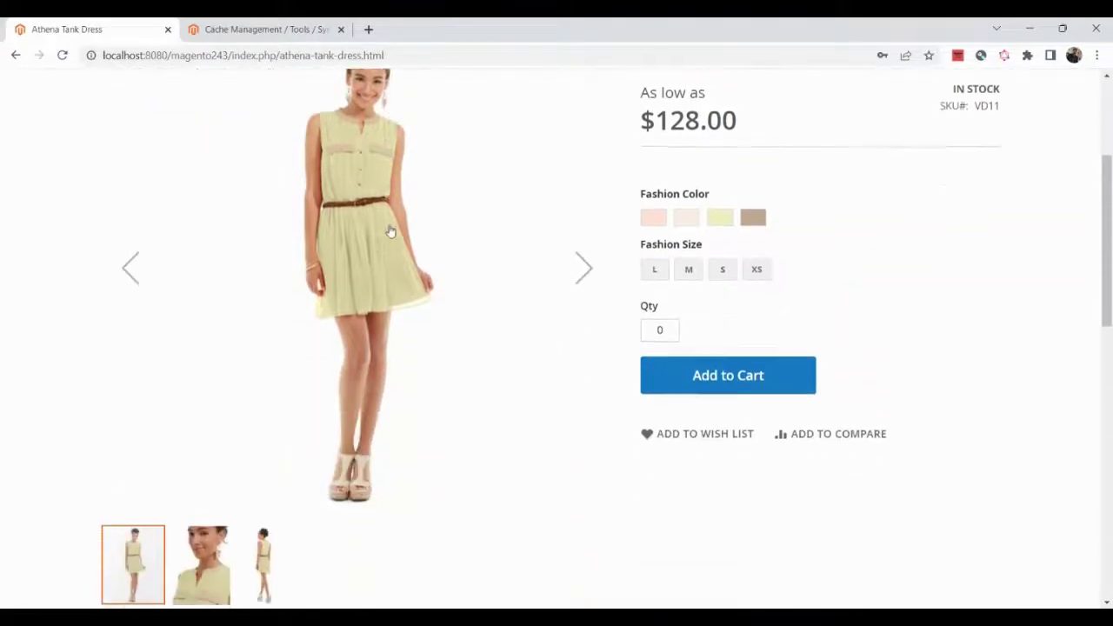
scroll(390, 230, down, 6)
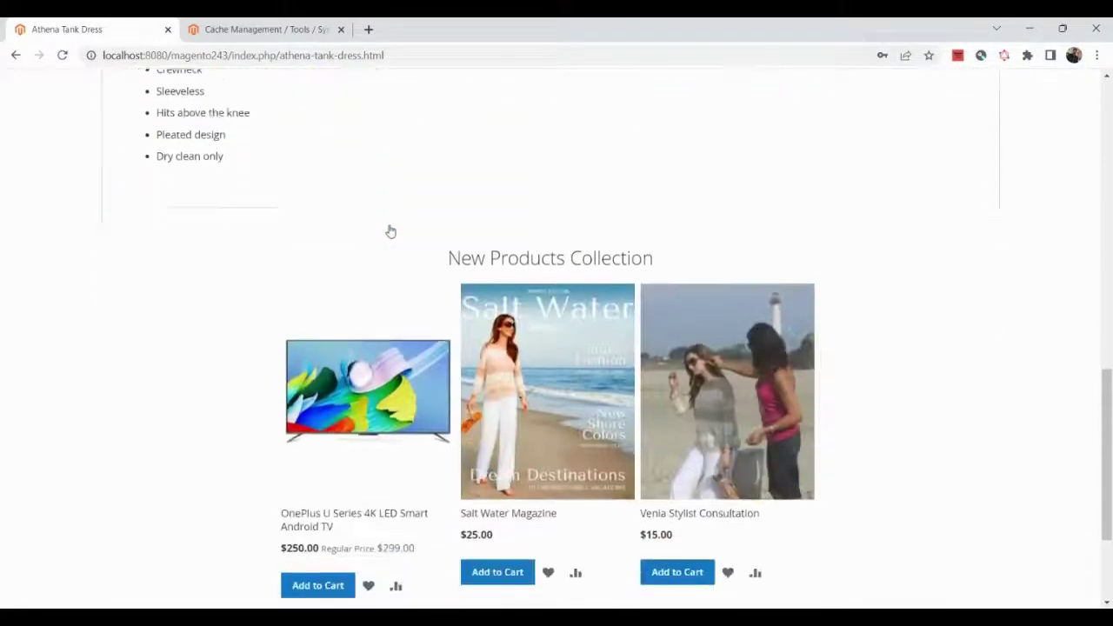
scroll(874, 403, down, 3)
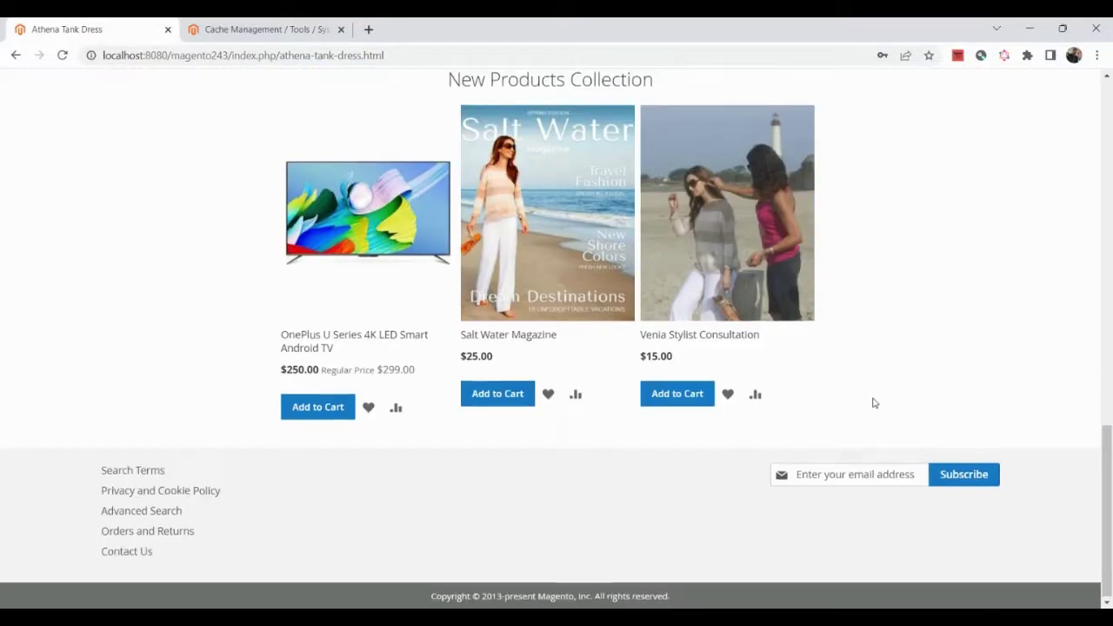
scroll(874, 402, up, 1)
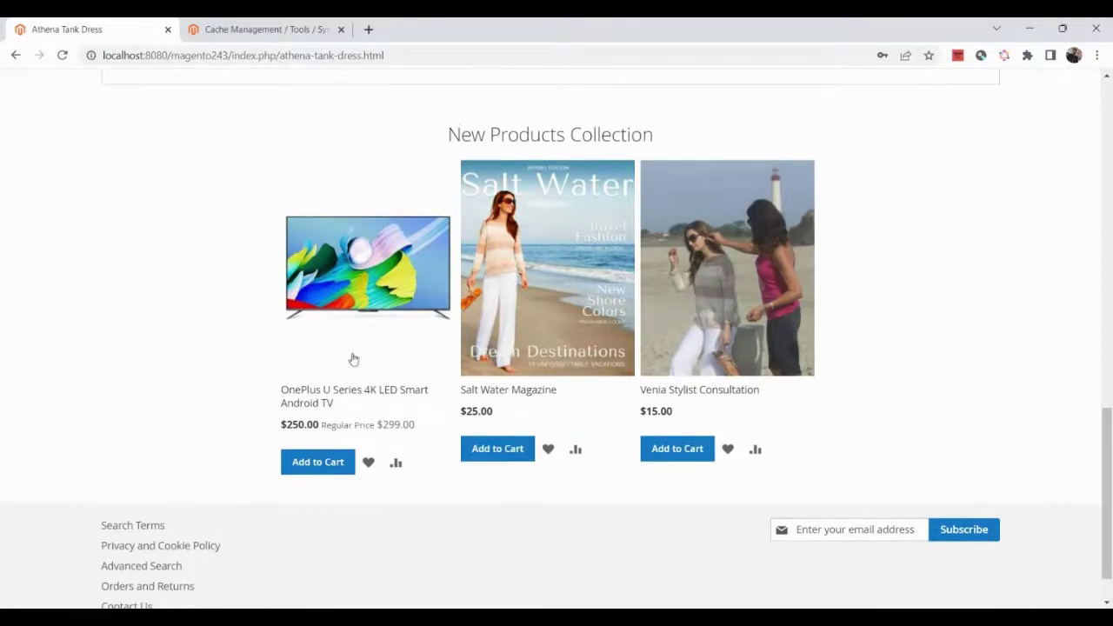
scroll(344, 396, down, 1)
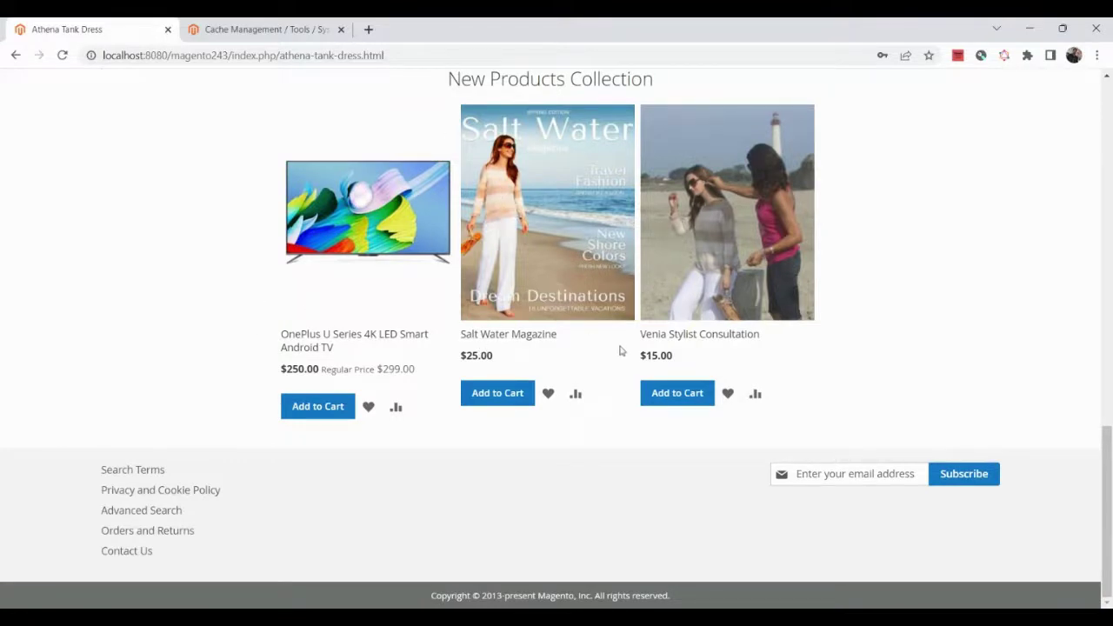
Return to the Magento admin, open the New Collection Slider block for editing, and launch Page Builder on its content.
click(263, 26)
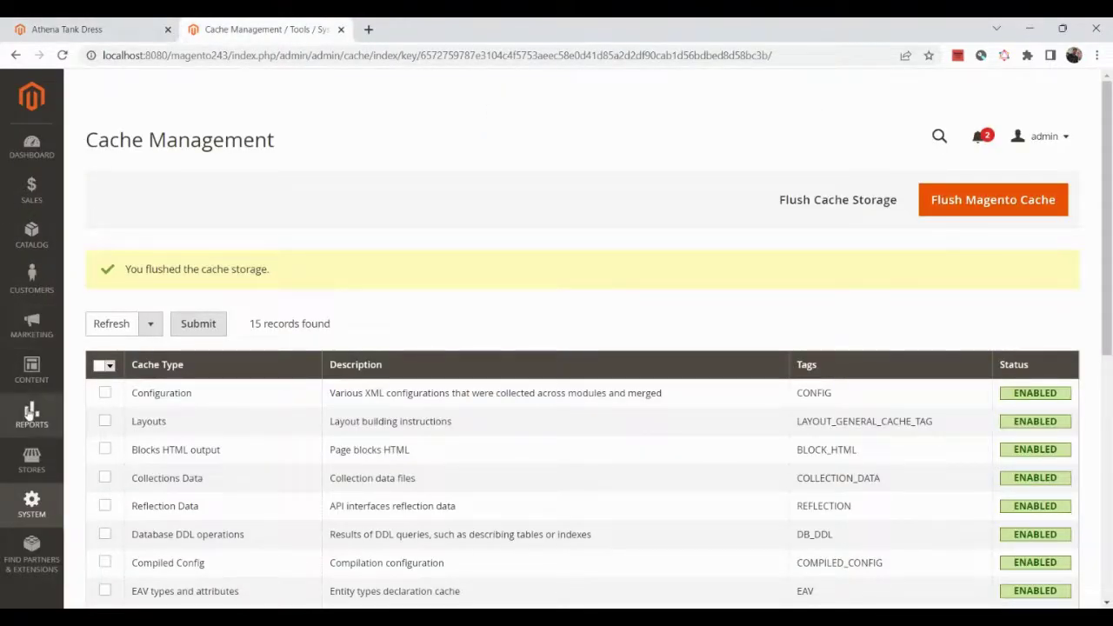
click(33, 370)
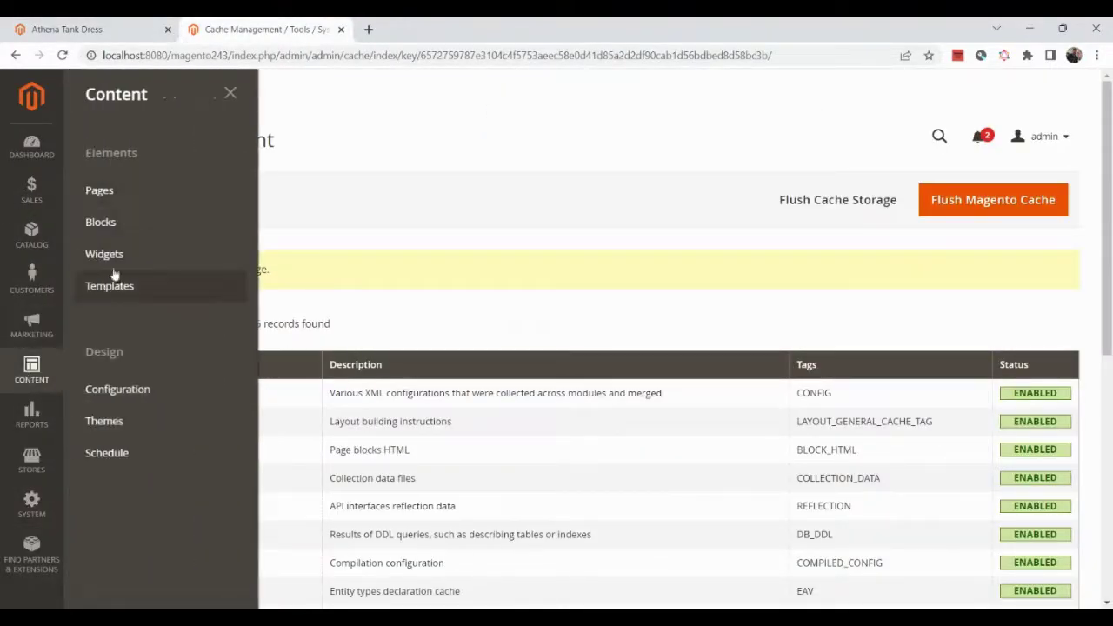
click(105, 219)
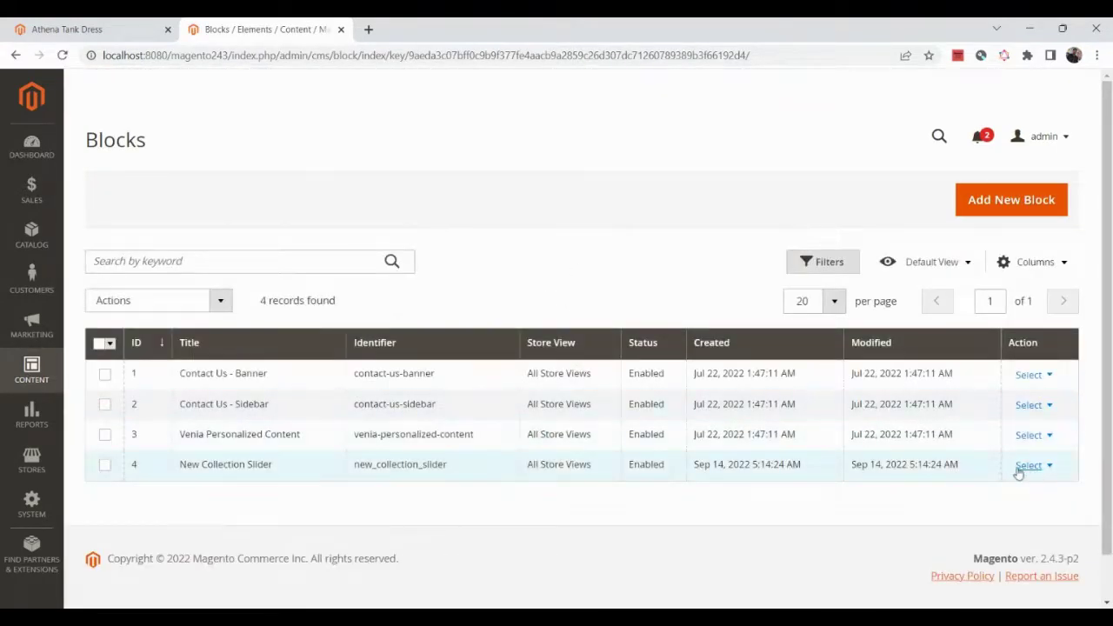
click(1025, 467)
click(1024, 488)
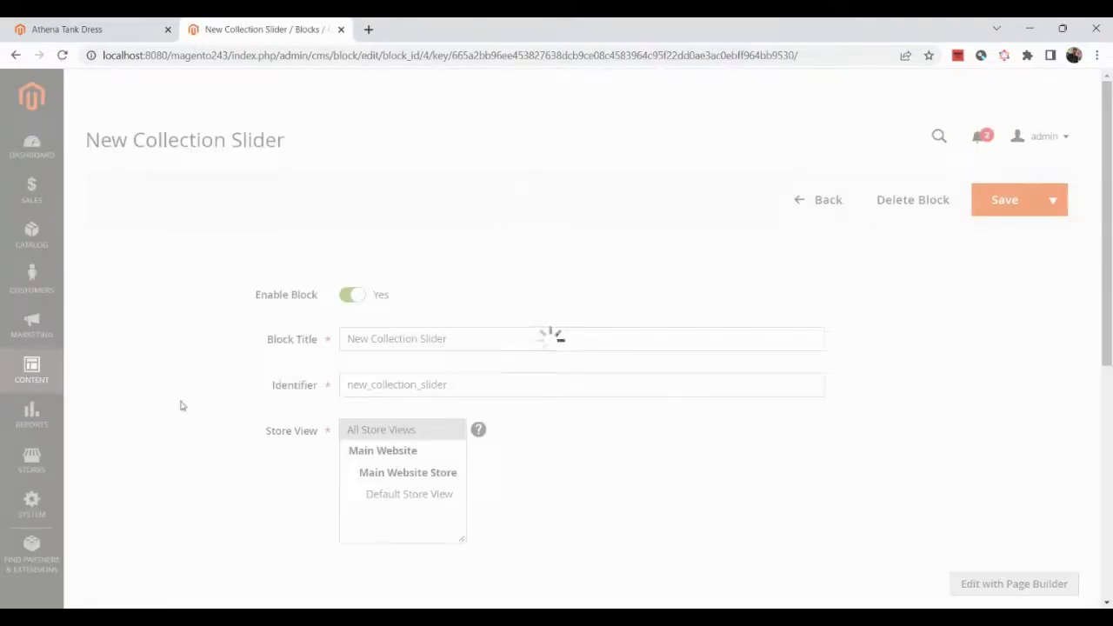
scroll(253, 485, down, 5)
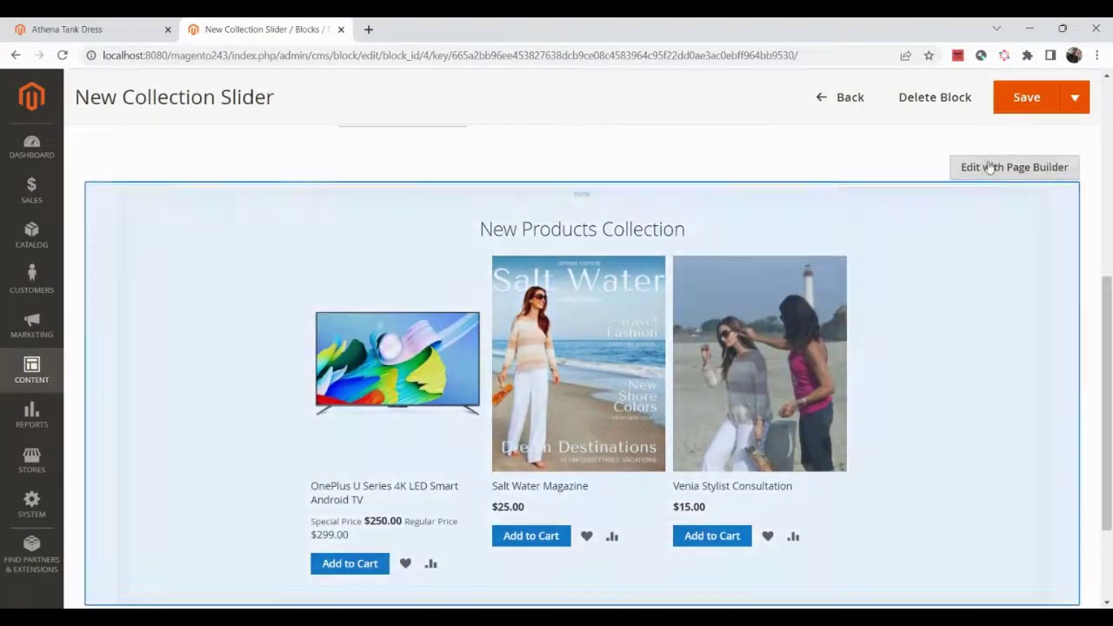
click(990, 167)
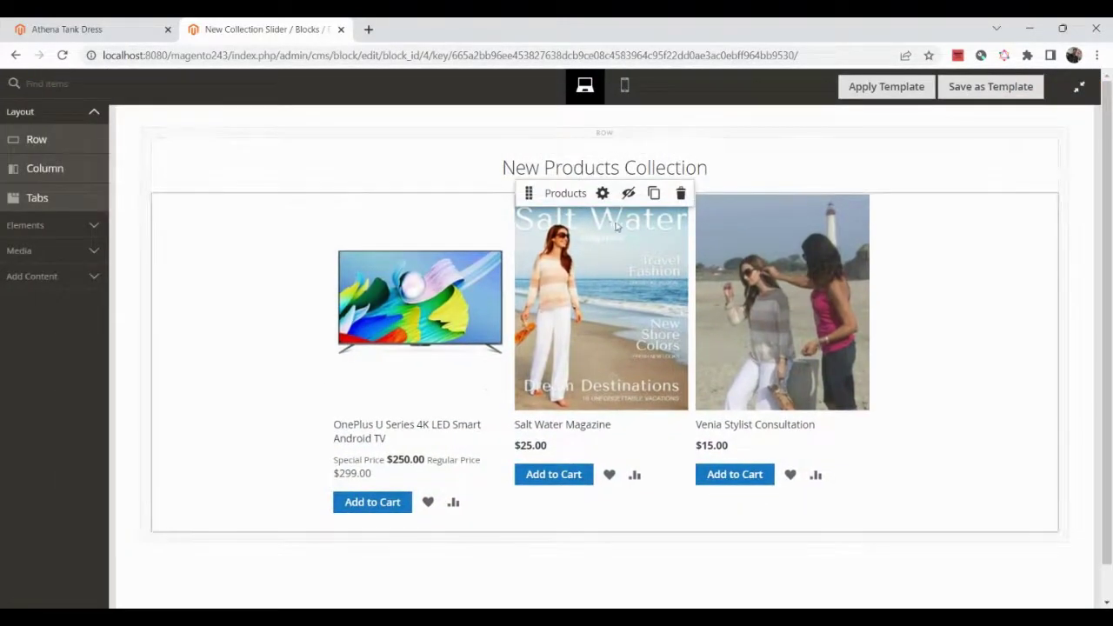
Set the product carousel in the New Products Collection row to show products from the Dresses category and save its settings.
click(603, 194)
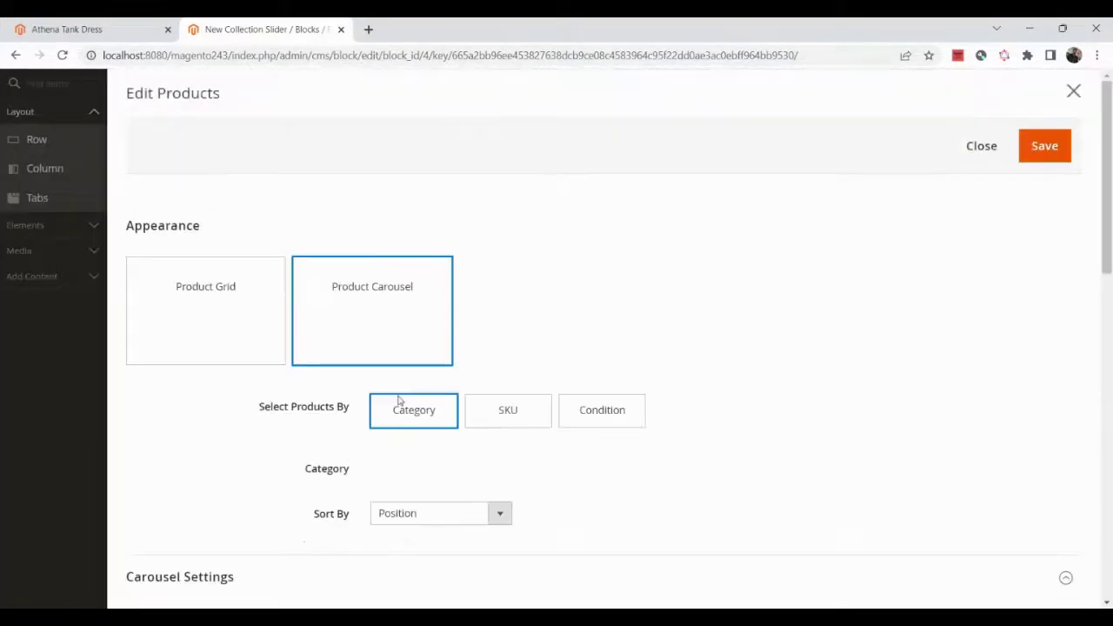
scroll(398, 400, down, 3)
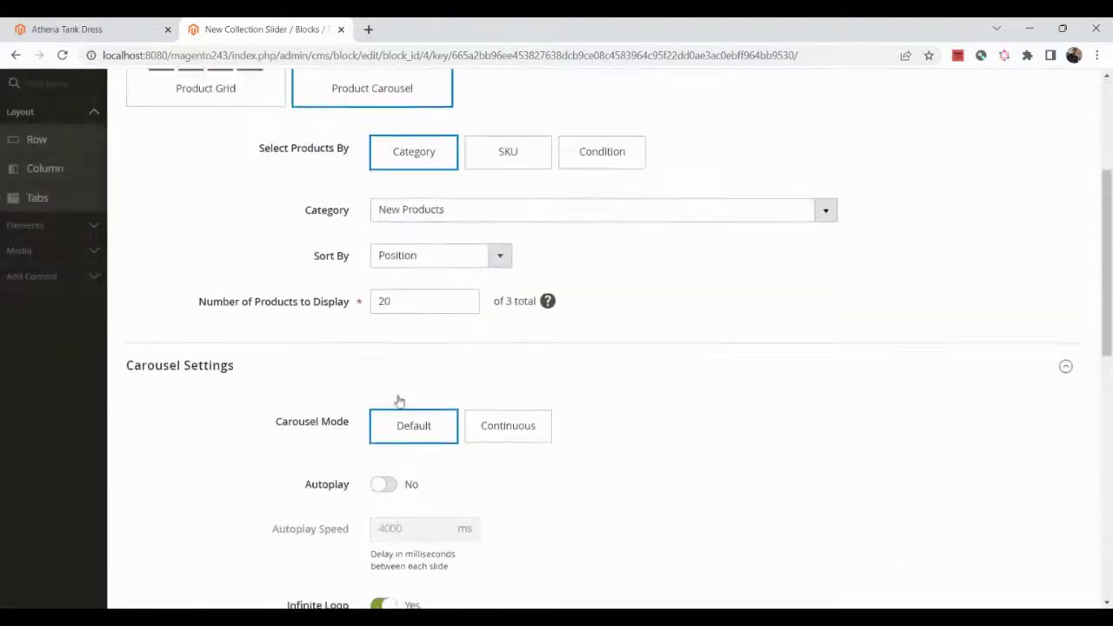
click(410, 209)
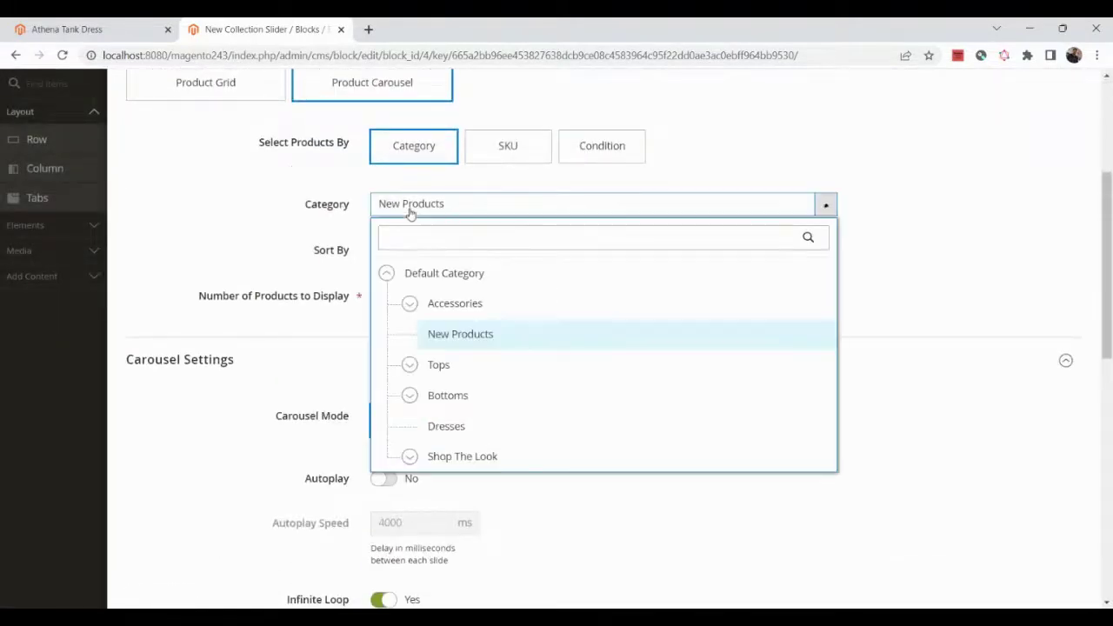
click(447, 426)
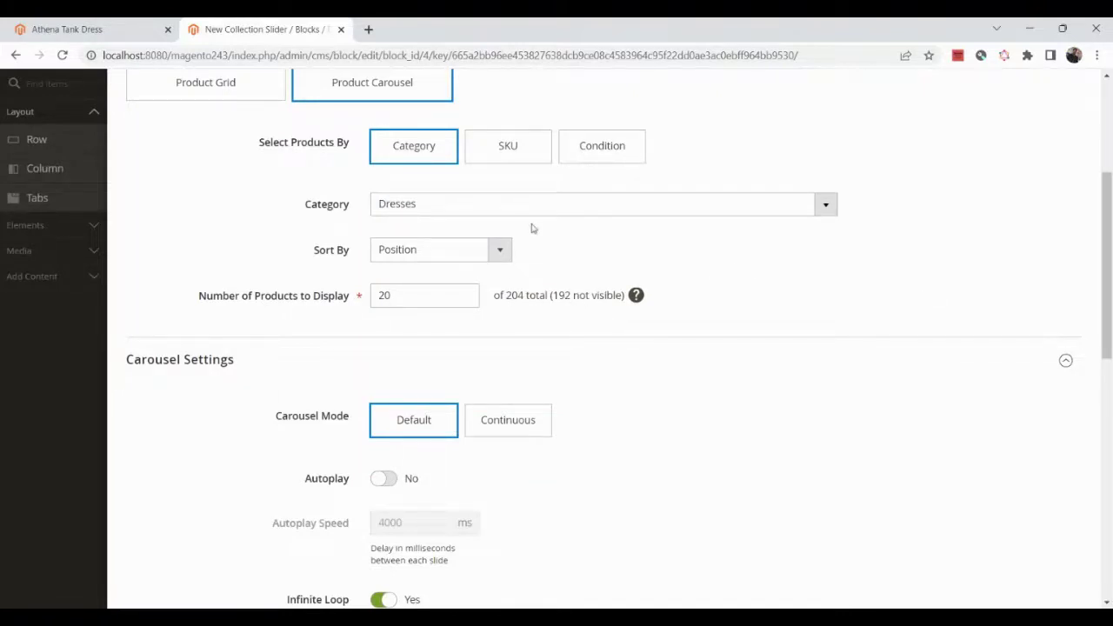
scroll(533, 229, up, 1)
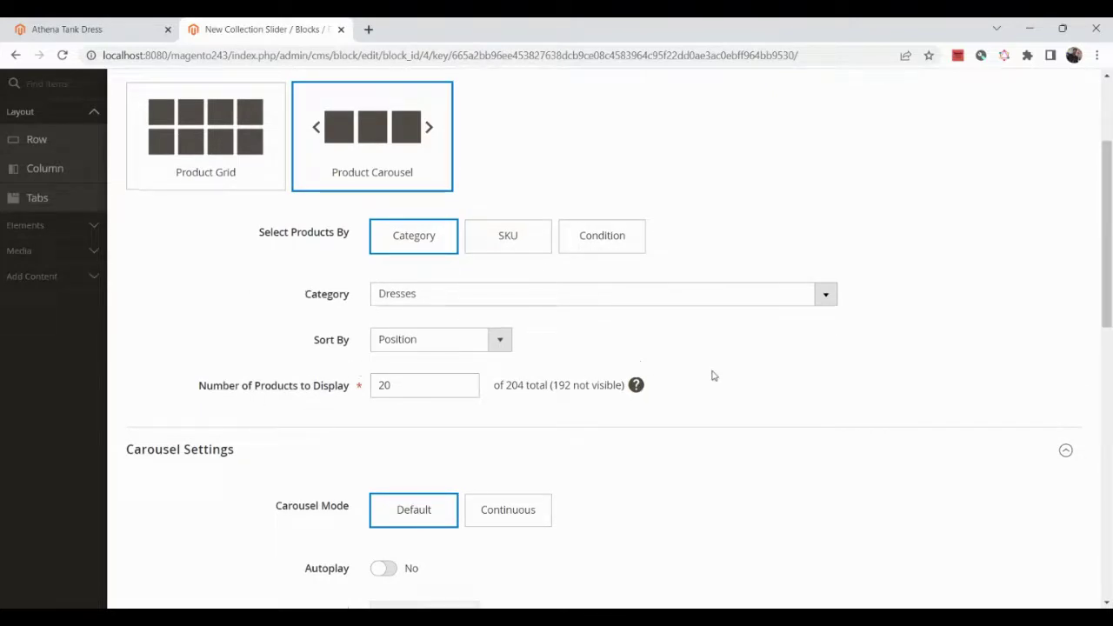
scroll(712, 376, up, 3)
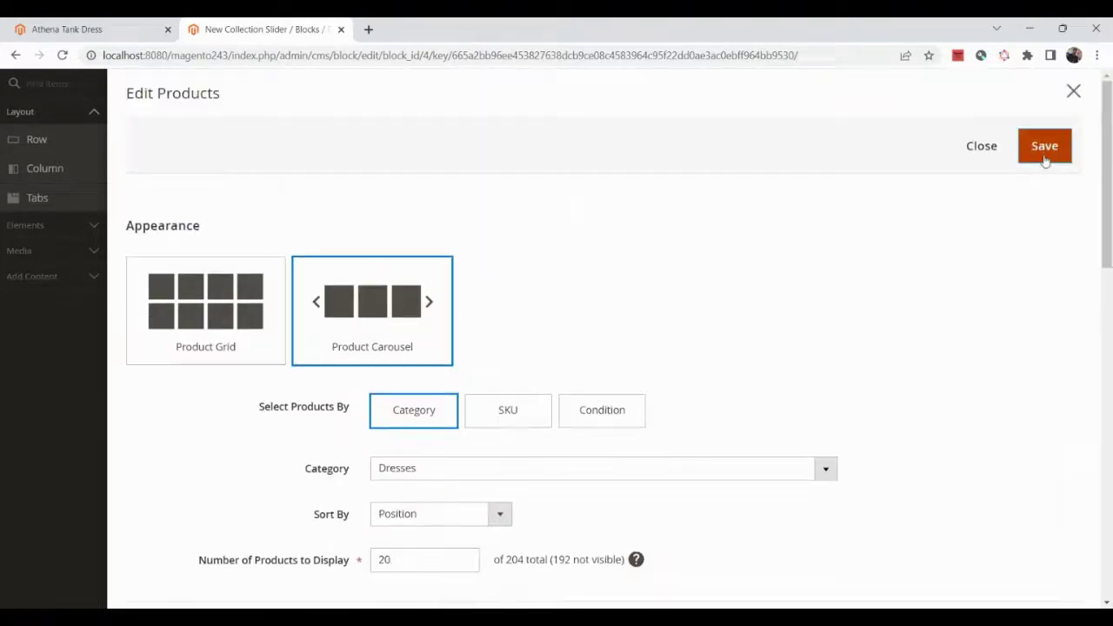
click(1044, 150)
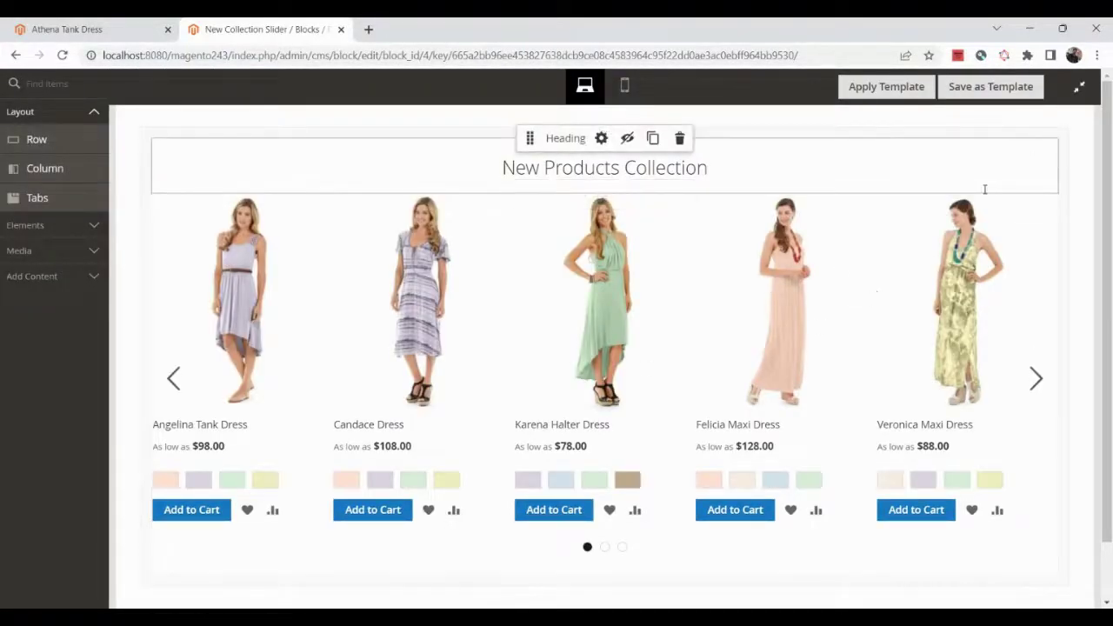
Save the New Collection Slider block outside the full-screen editor and reload the Athena Tank Dress page on the storefront.
click(1078, 88)
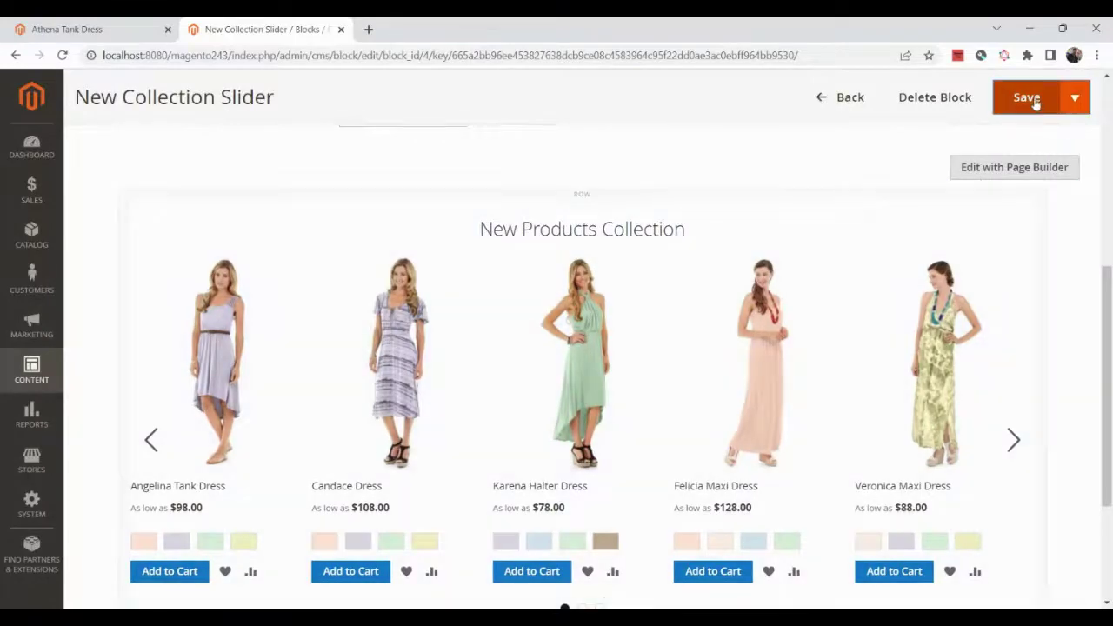
click(1036, 101)
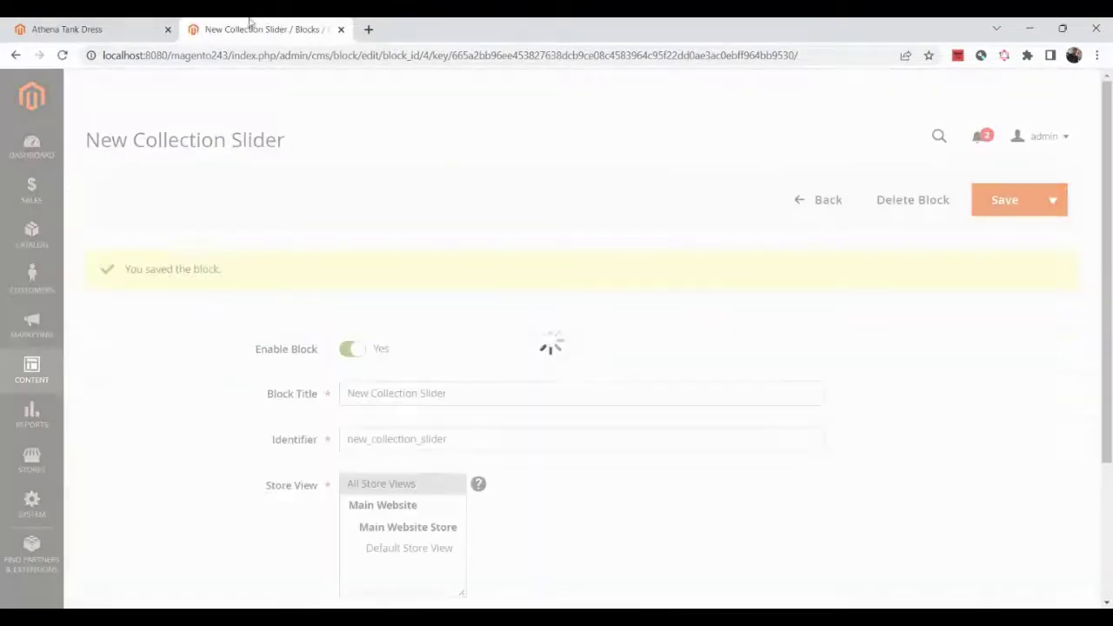
click(108, 23)
key(F5)
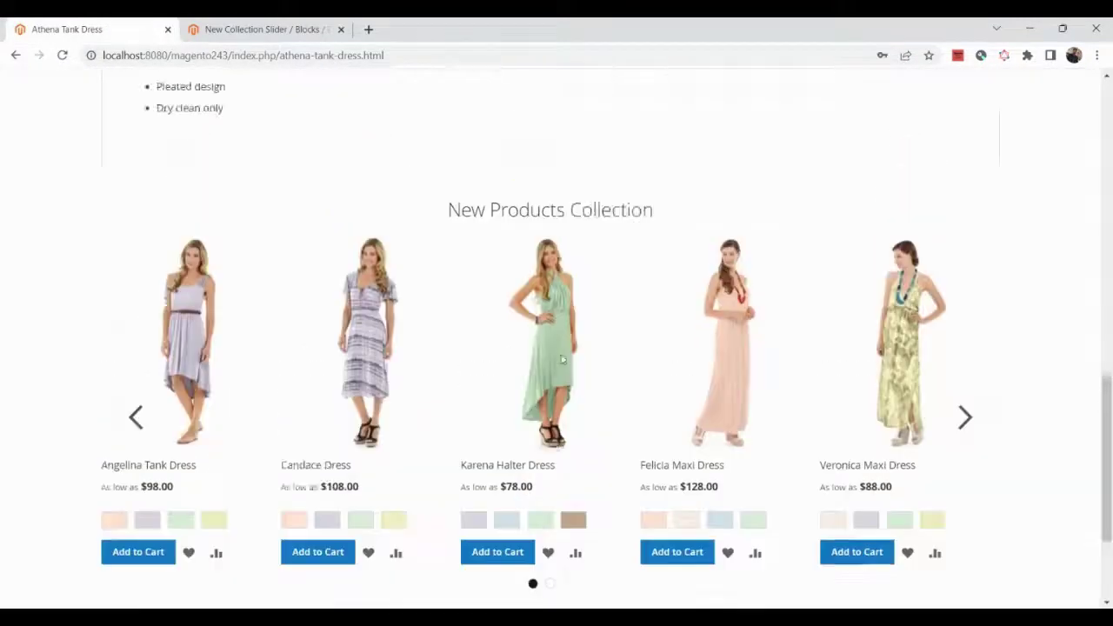
Browse the New Products Collection carousel in both directions and look over the rest of the Athena Tank Dress page.
scroll(349, 403, down, 2)
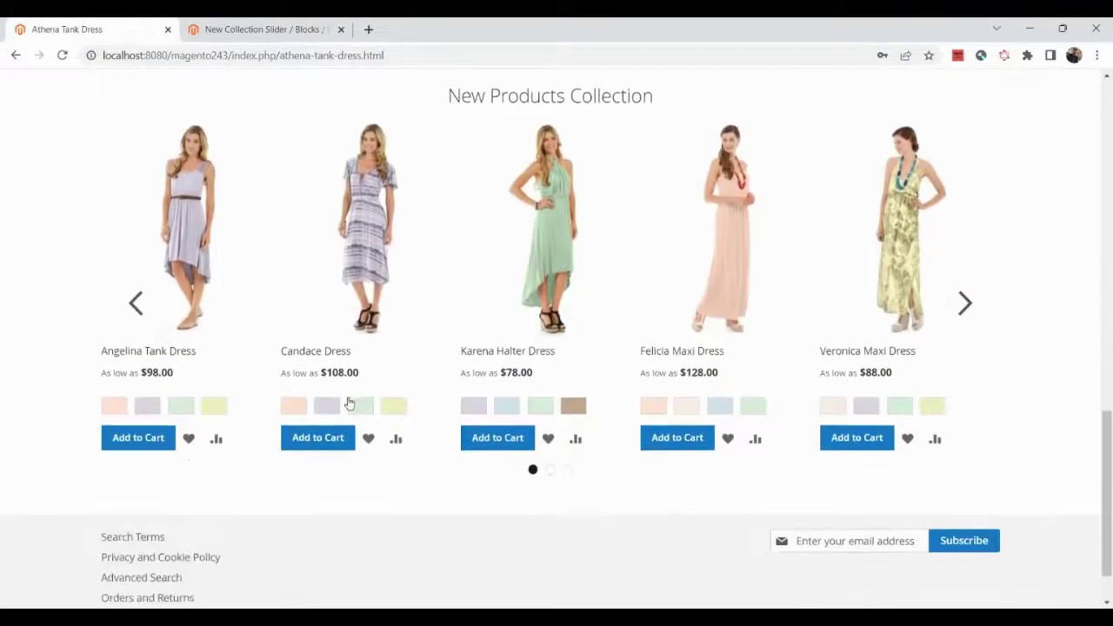
click(966, 303)
click(967, 304)
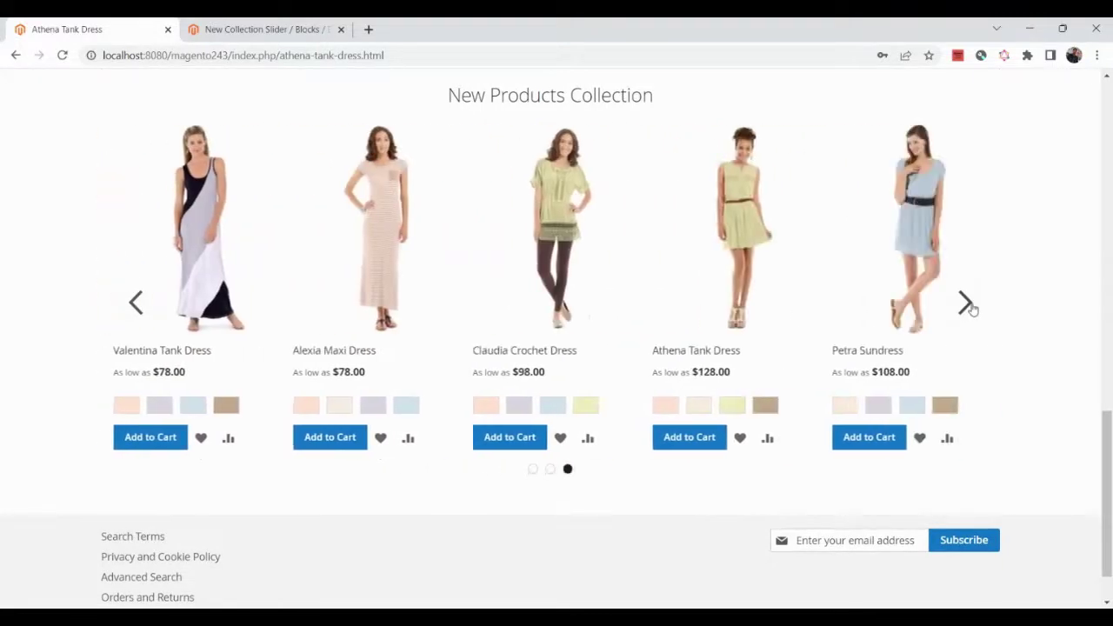
click(135, 302)
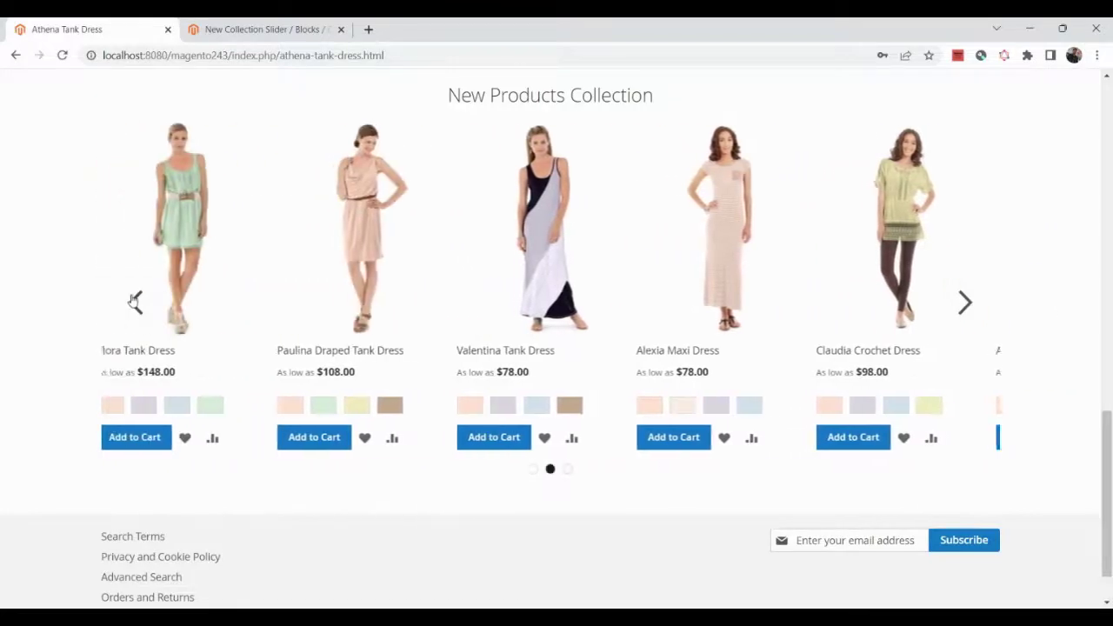
click(134, 302)
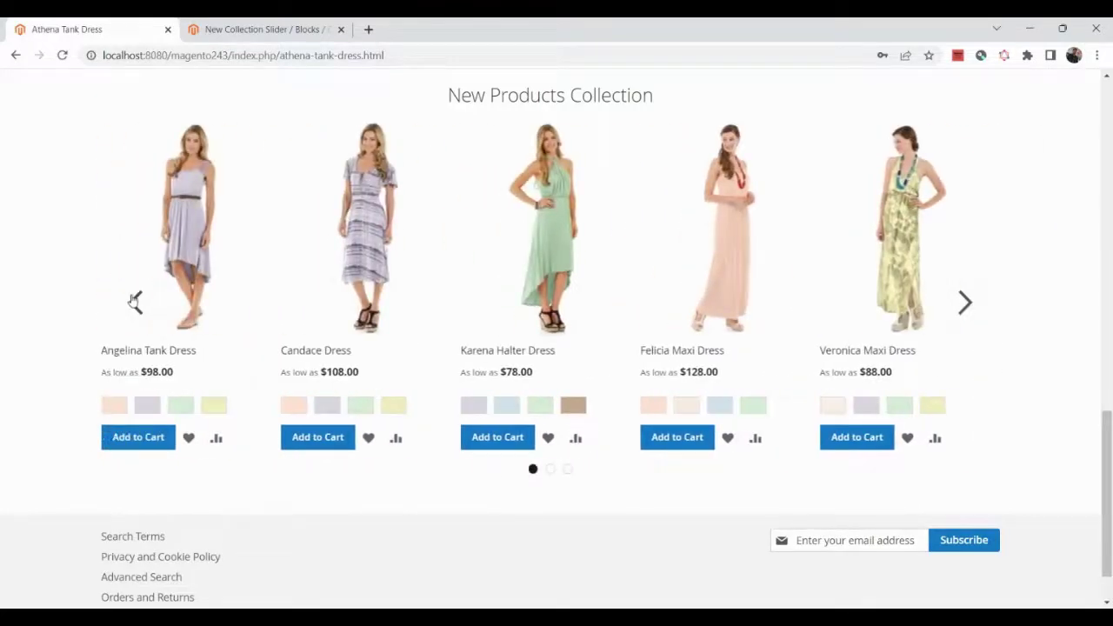
click(135, 301)
click(134, 301)
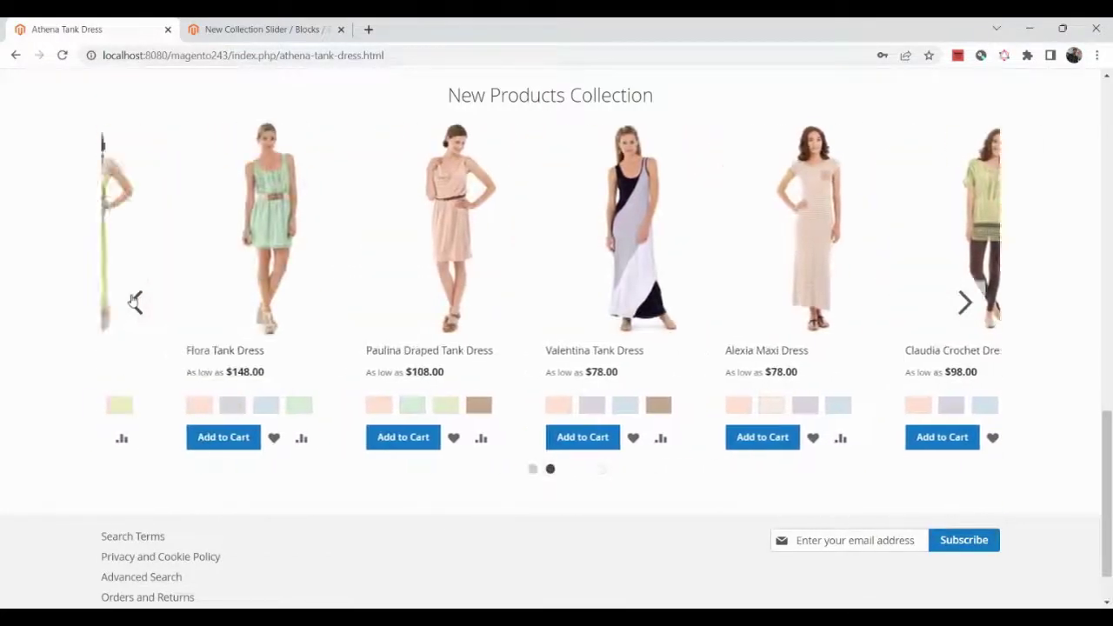
click(135, 302)
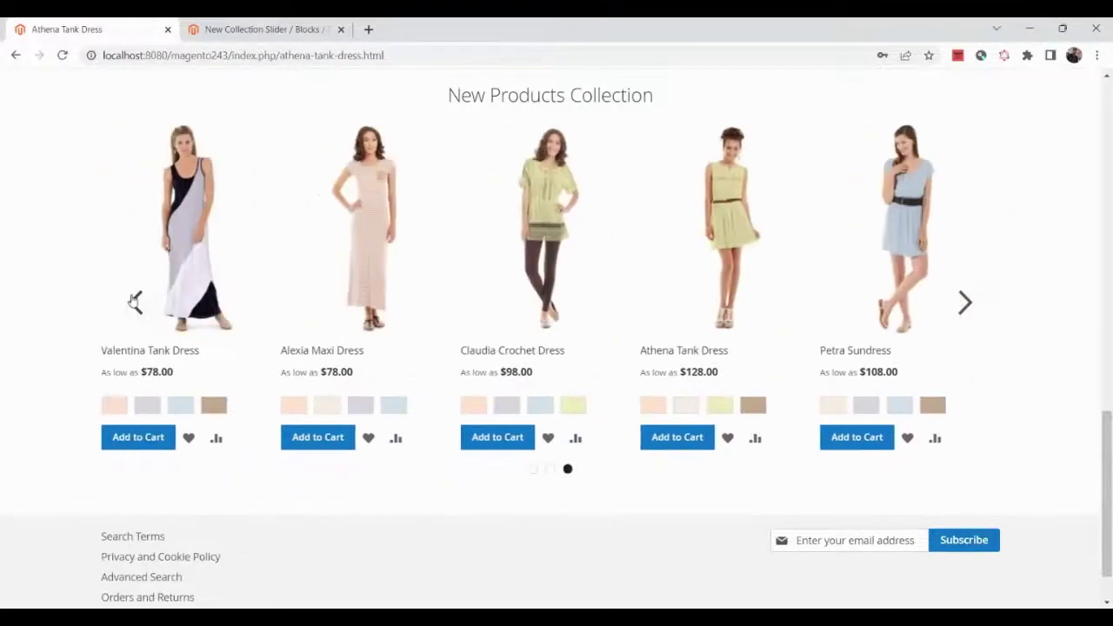
scroll(46, 336, up, 7)
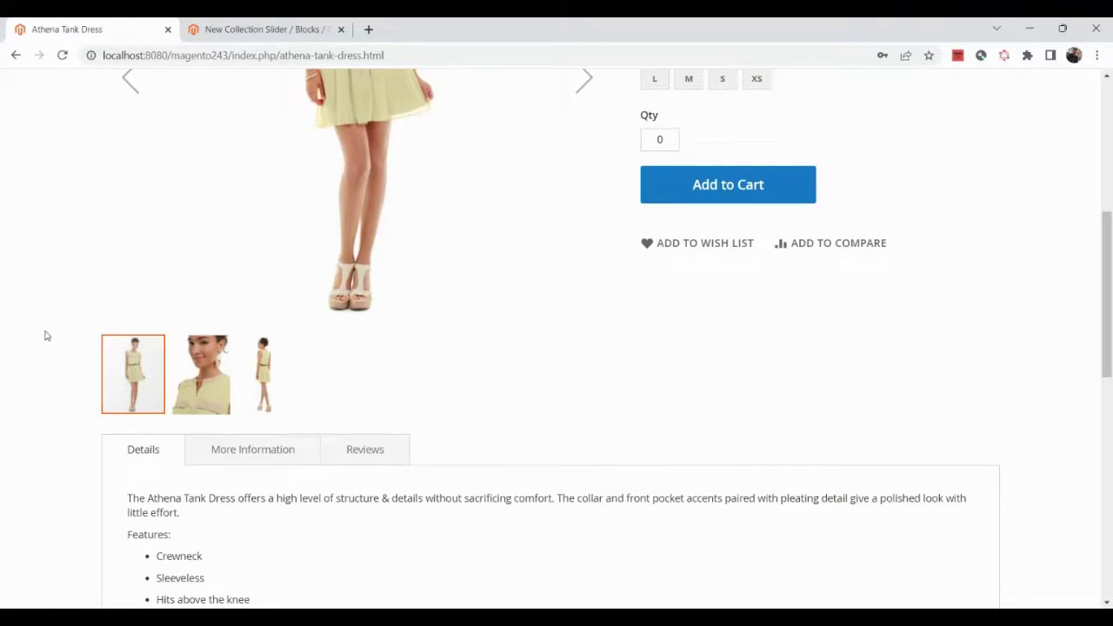
scroll(46, 336, up, 5)
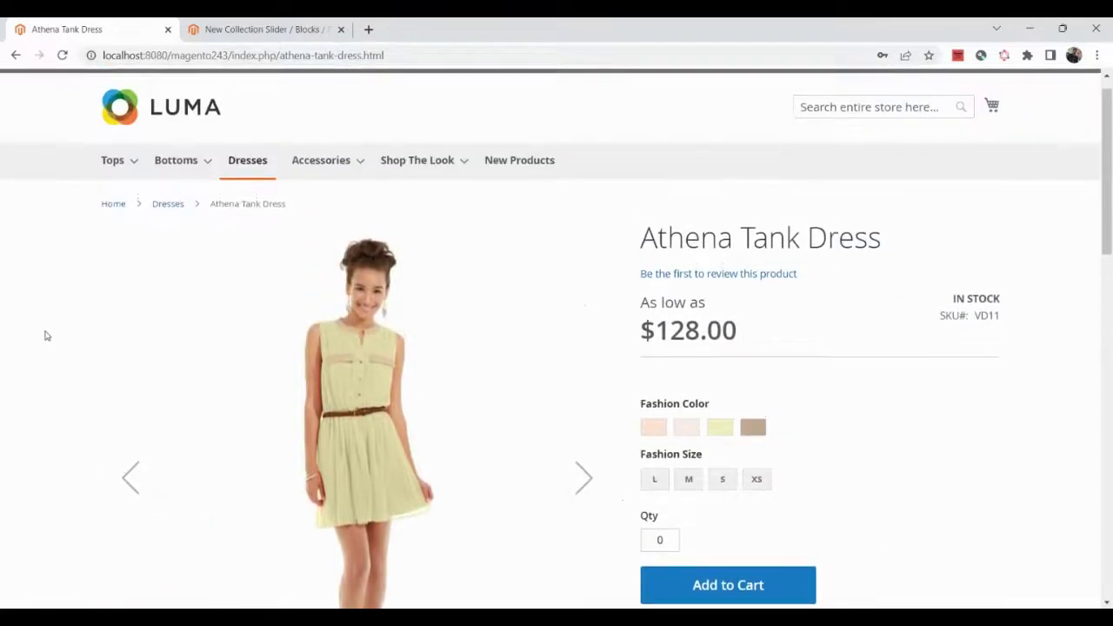
scroll(46, 336, down, 2)
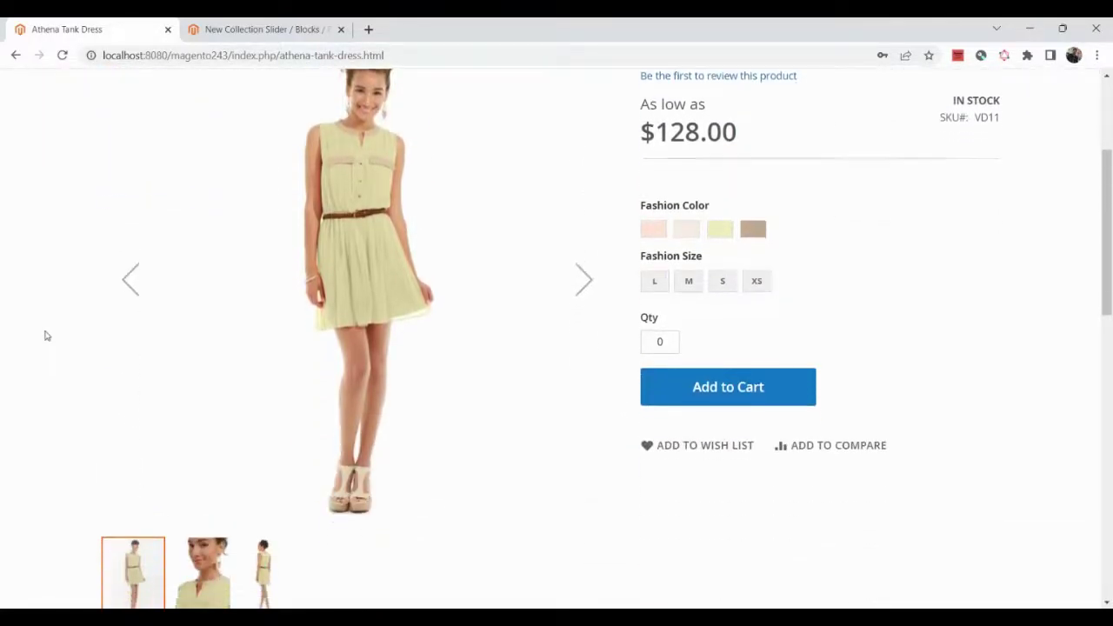
scroll(46, 336, down, 4)
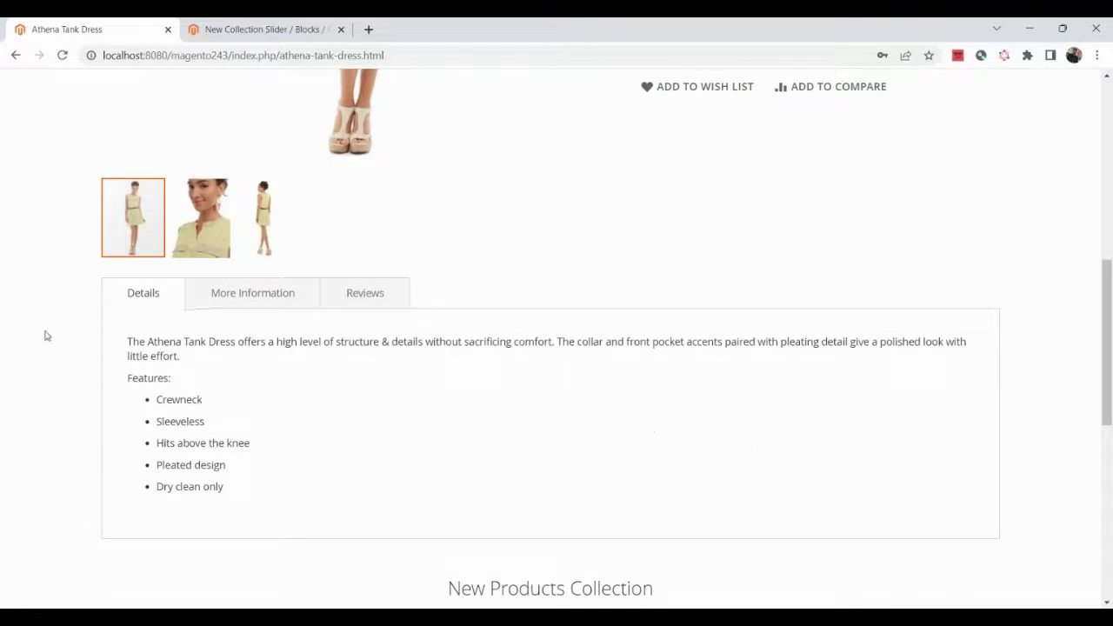